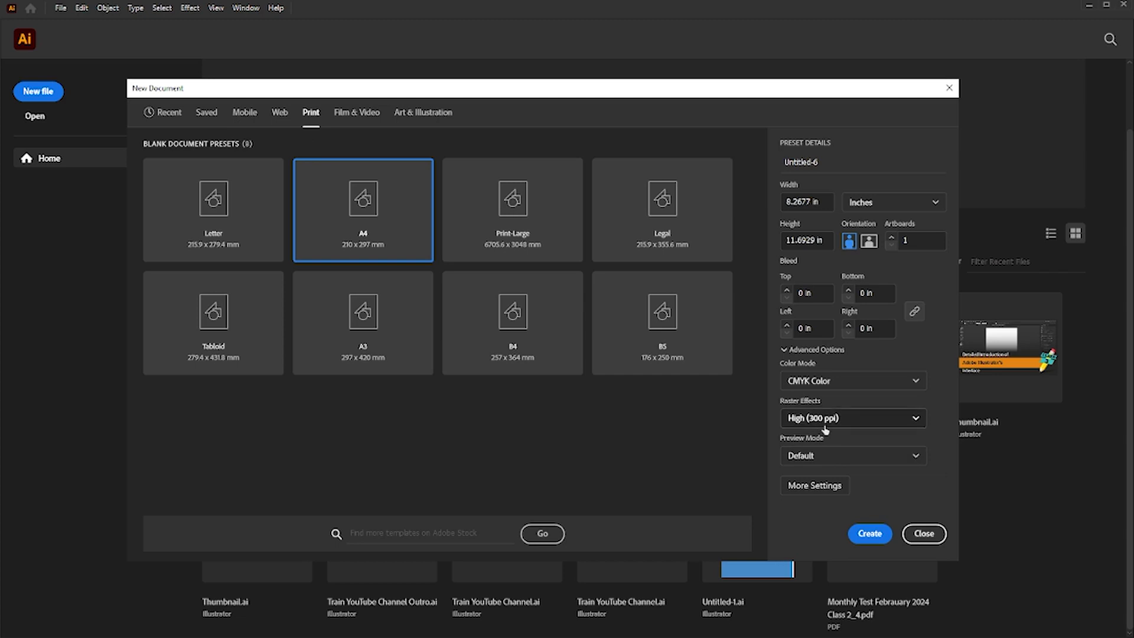
Create the A4 portrait CMYK document at 300 ppi and reset the Essentials Classic workspace
left_click(873, 534)
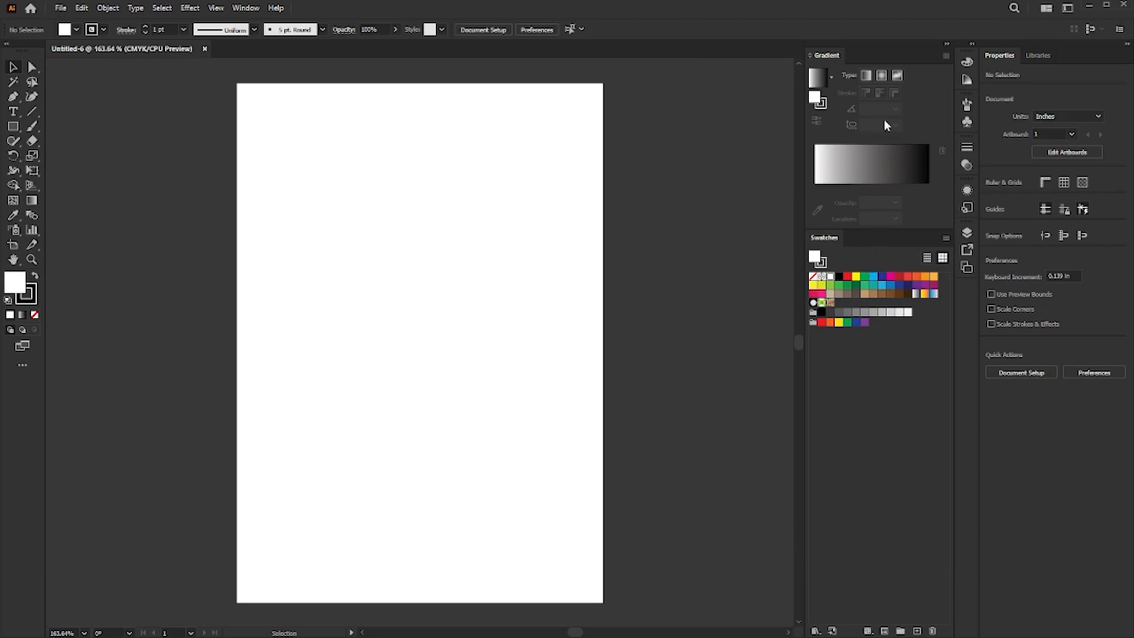
left_click(1070, 9)
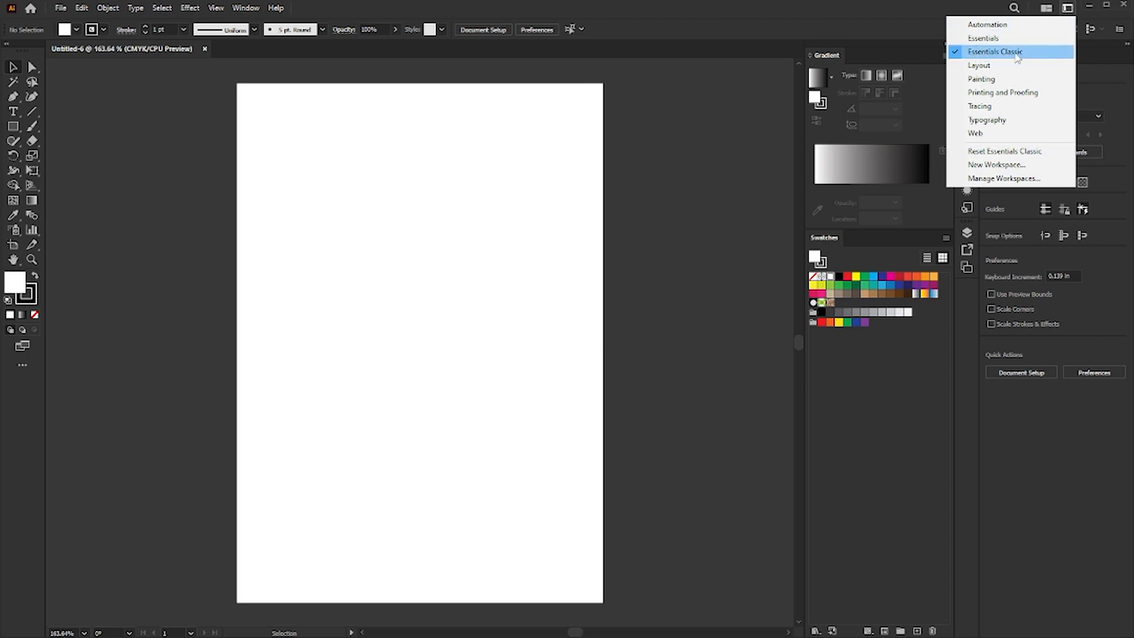
left_click(991, 153)
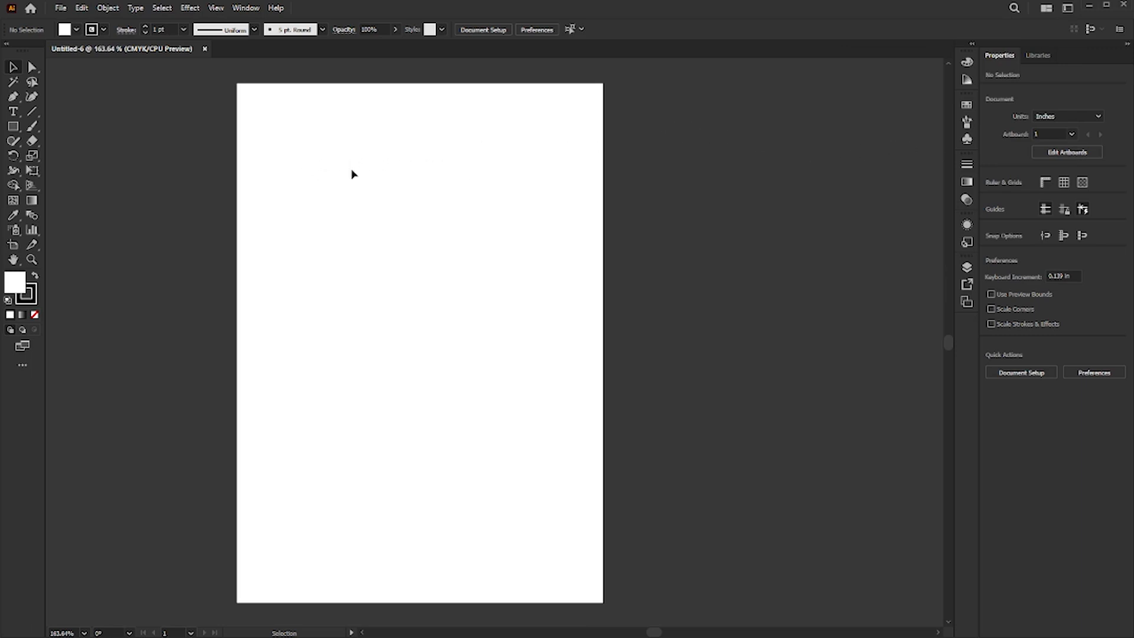
left_click(1046, 9)
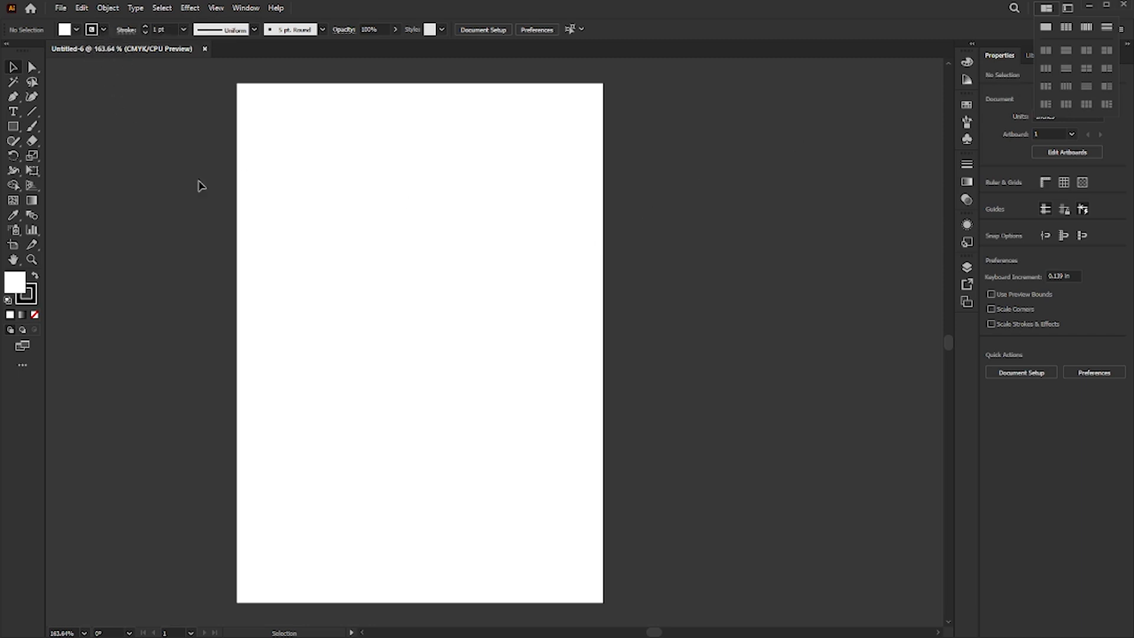
left_click(141, 174)
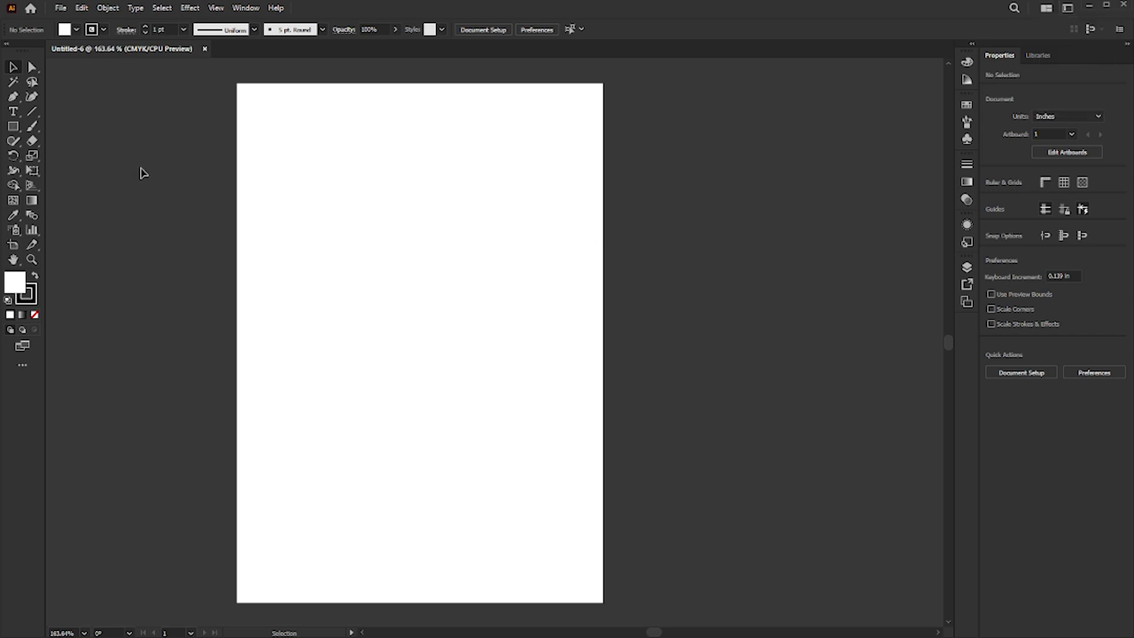
Create a new print document from the Letter preset in inches, 8.5 x 11 in
left_click(61, 8)
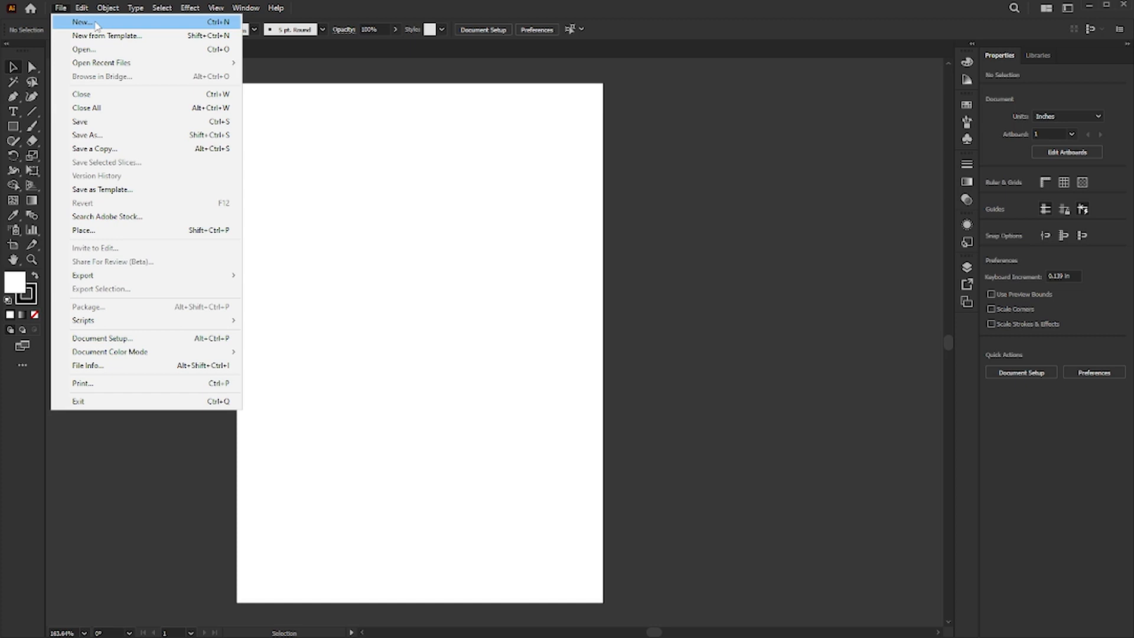
left_click(96, 24)
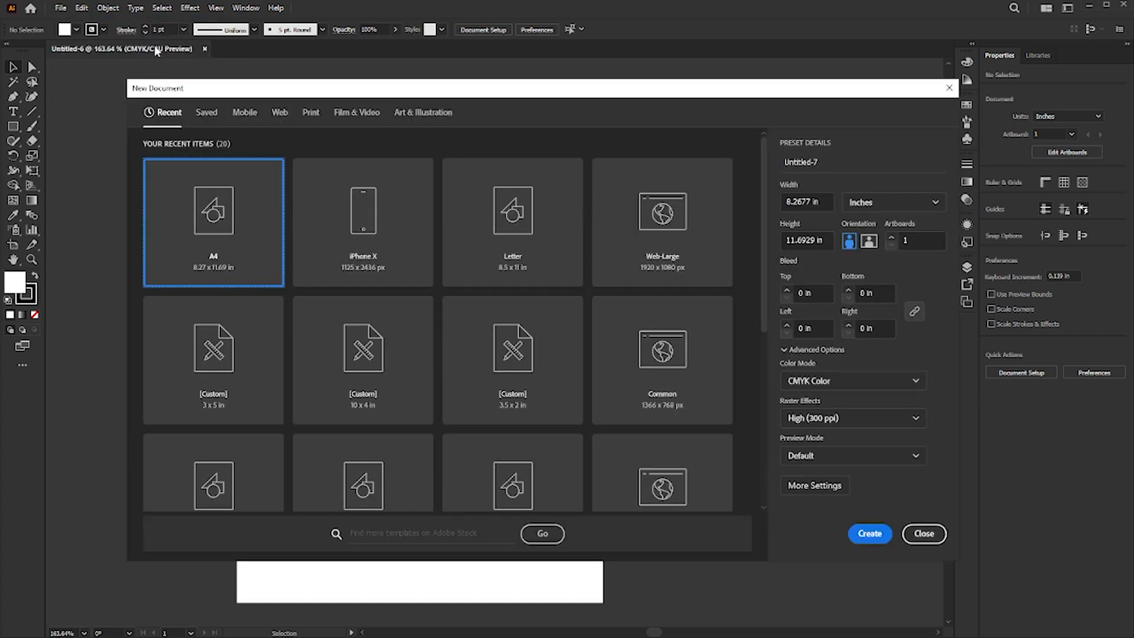
left_click_drag(420, 92, 367, 92)
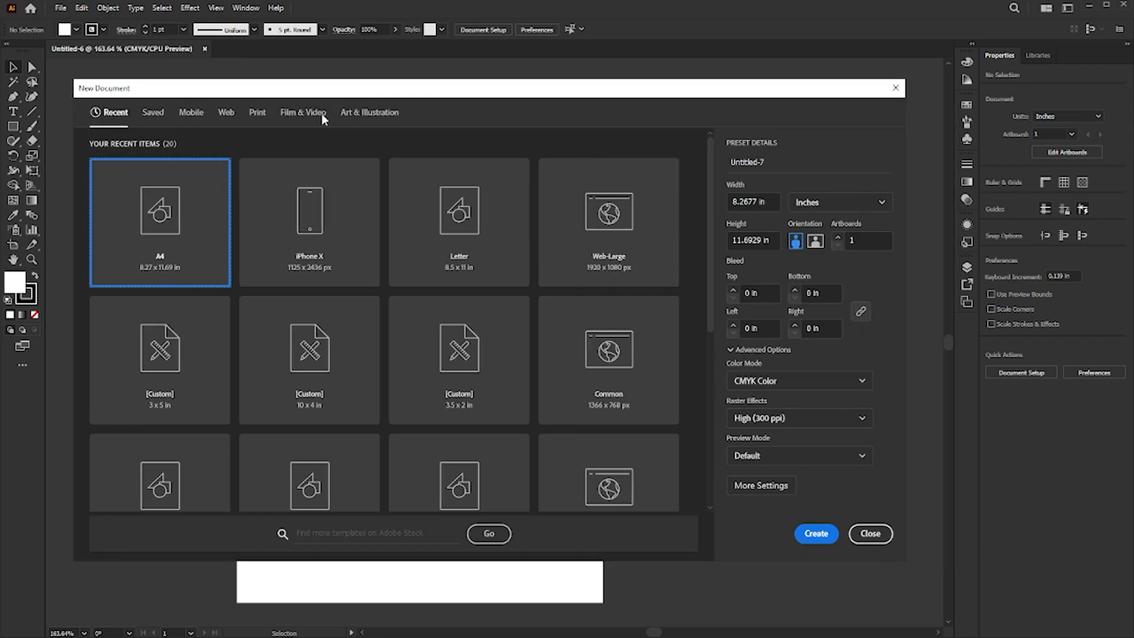
left_click(257, 114)
left_click(836, 203)
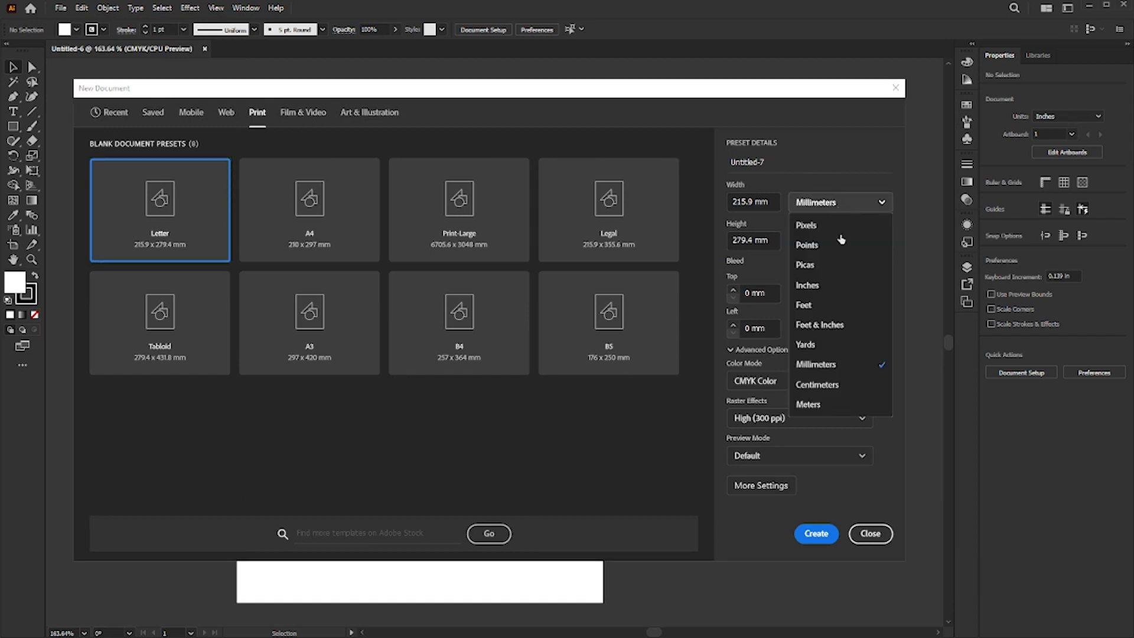
left_click(836, 287)
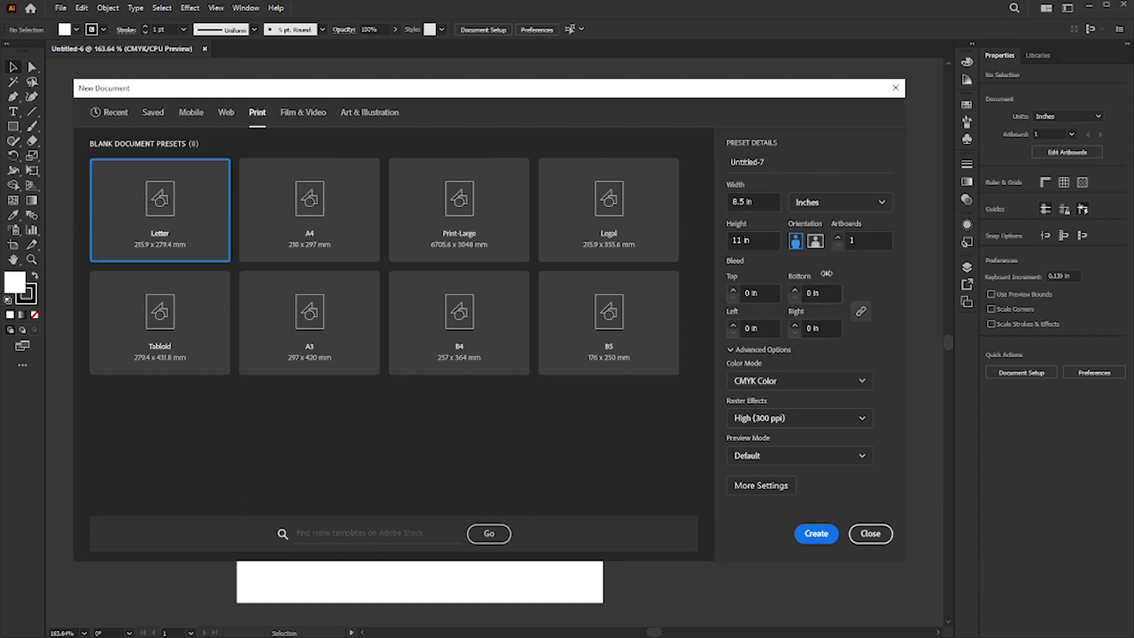
left_click(816, 534)
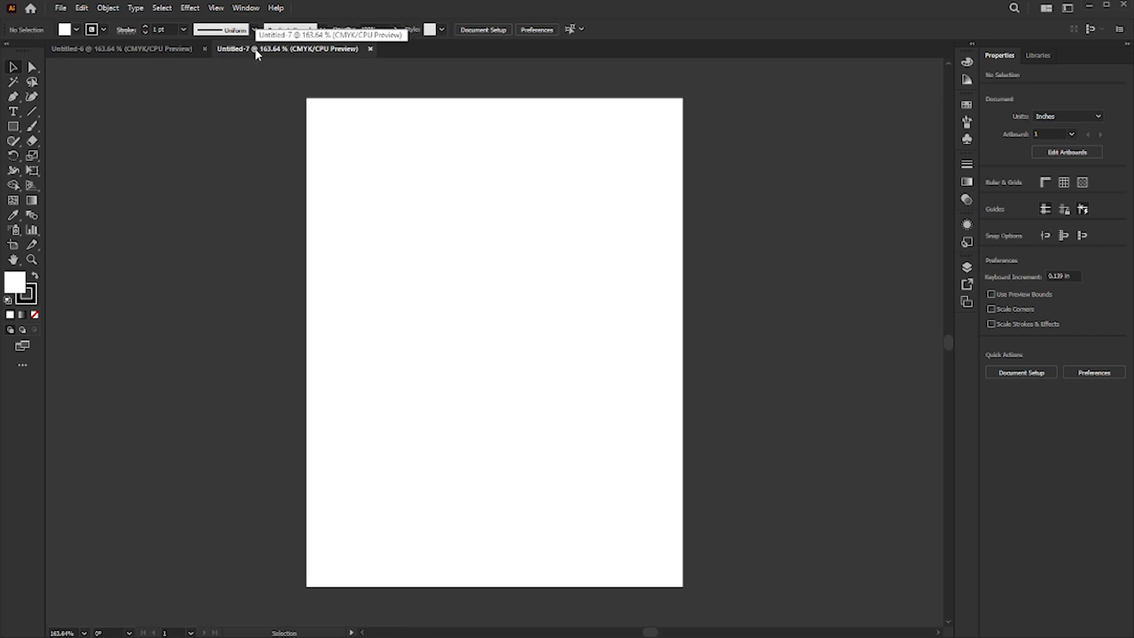
Create another print document from the A4 preset with its units set to inches
left_click(61, 10)
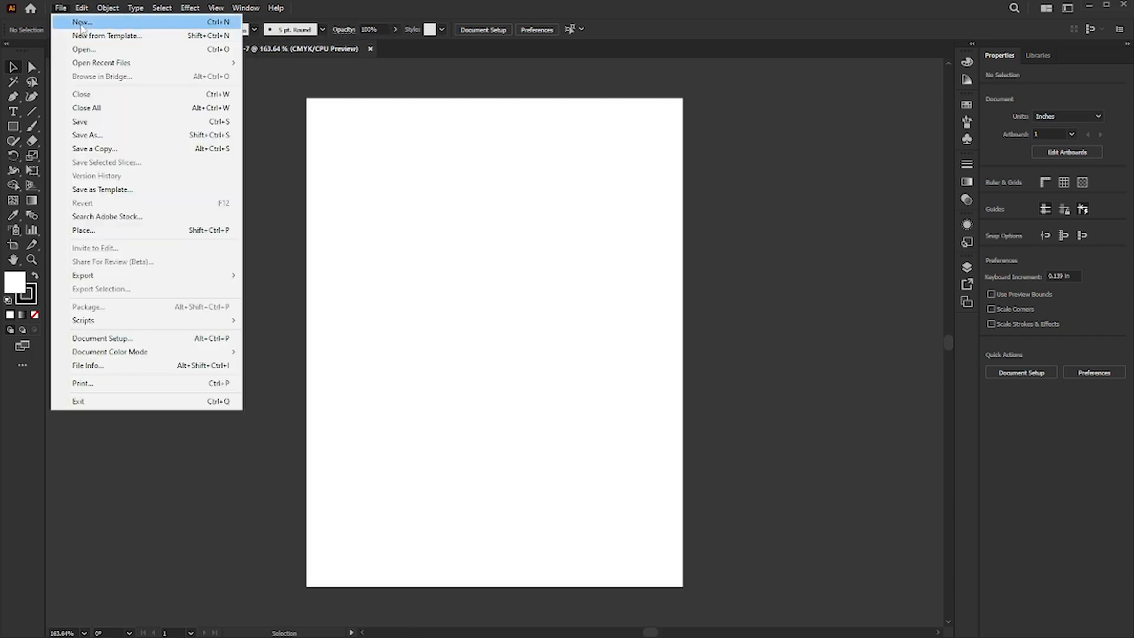
left_click(82, 22)
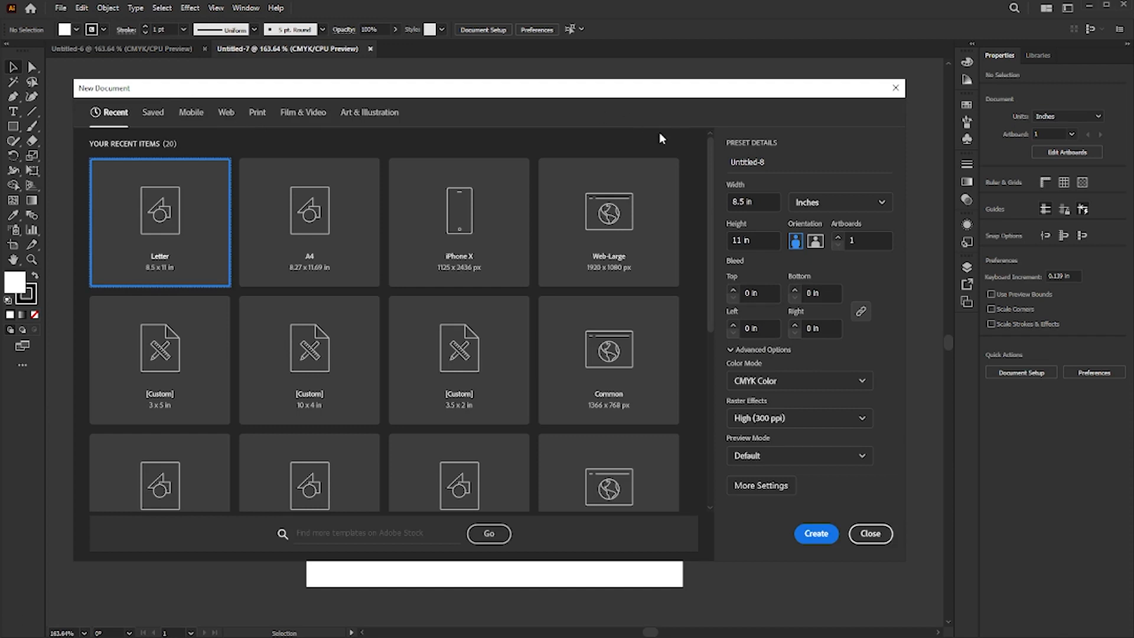
left_click(258, 115)
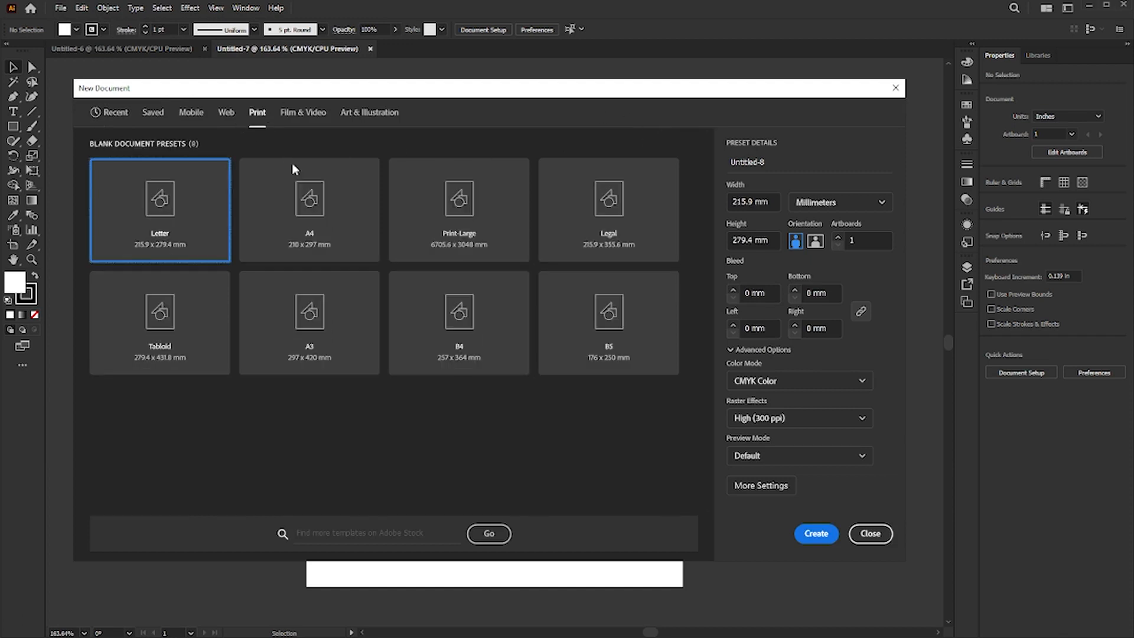
left_click(311, 216)
left_click(829, 210)
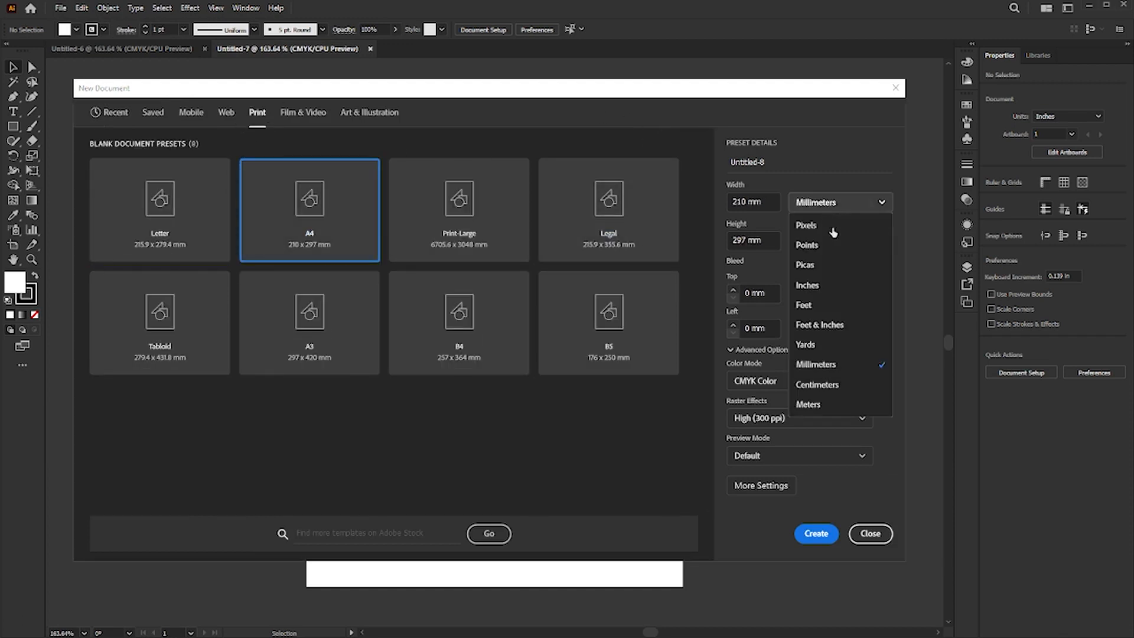
left_click(871, 286)
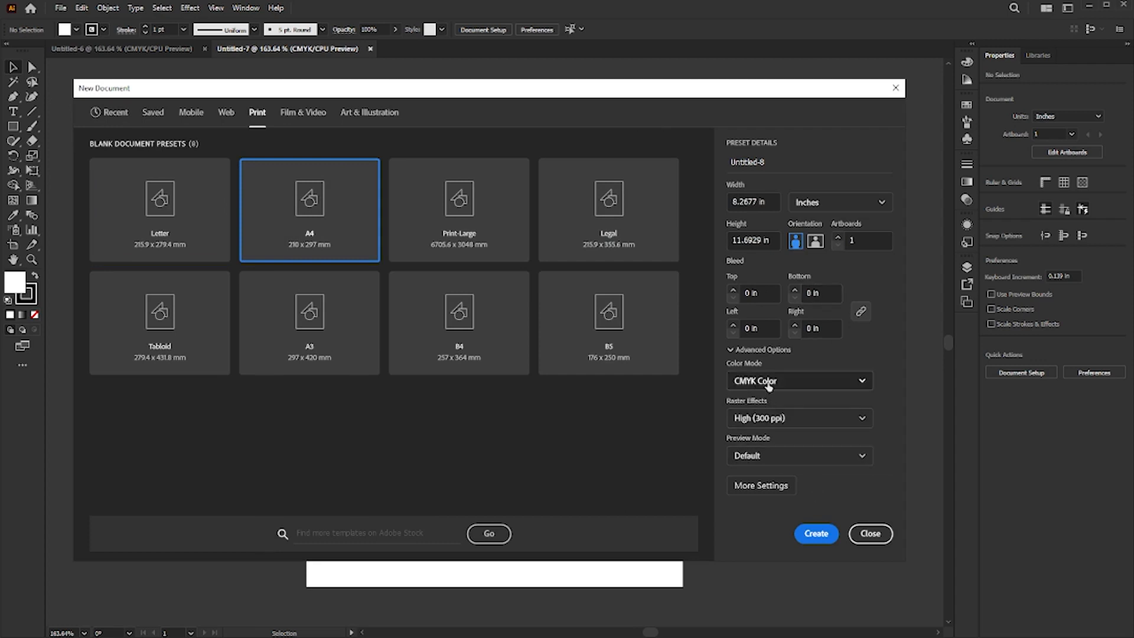
left_click(816, 534)
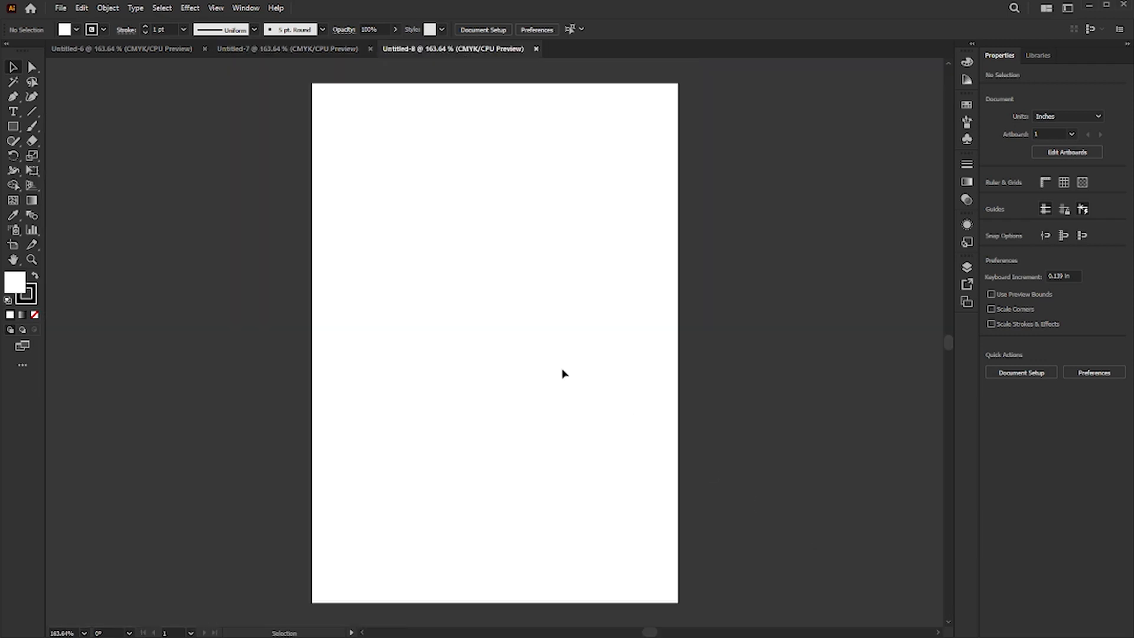
Create one more A4 document from the most recently used preset, keeping inches and CMYK color
left_click(63, 9)
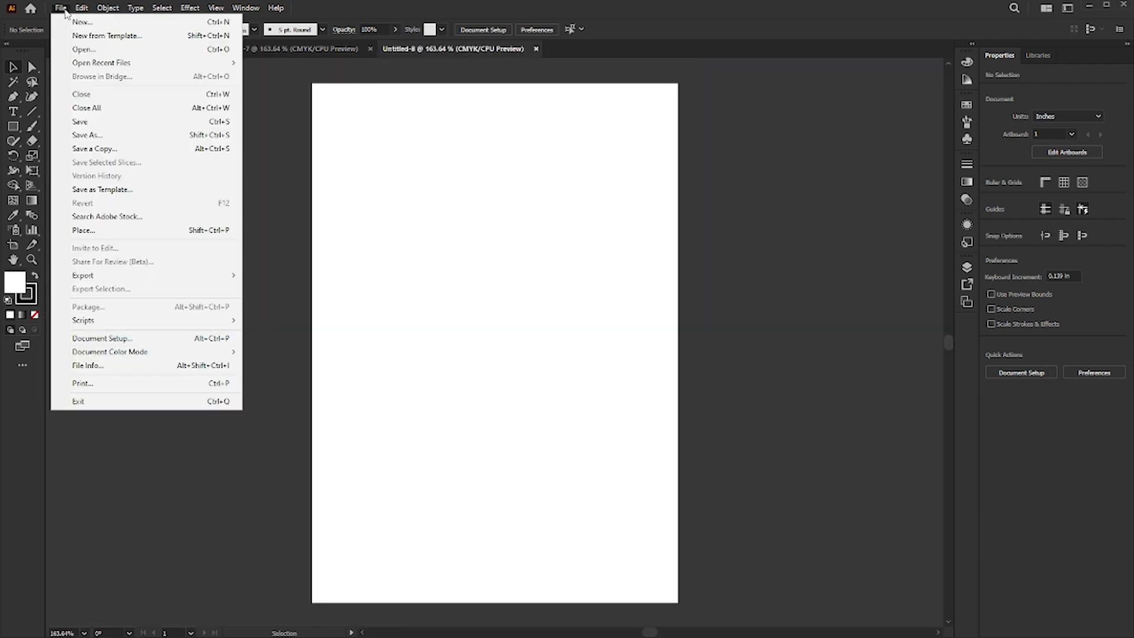
left_click(74, 21)
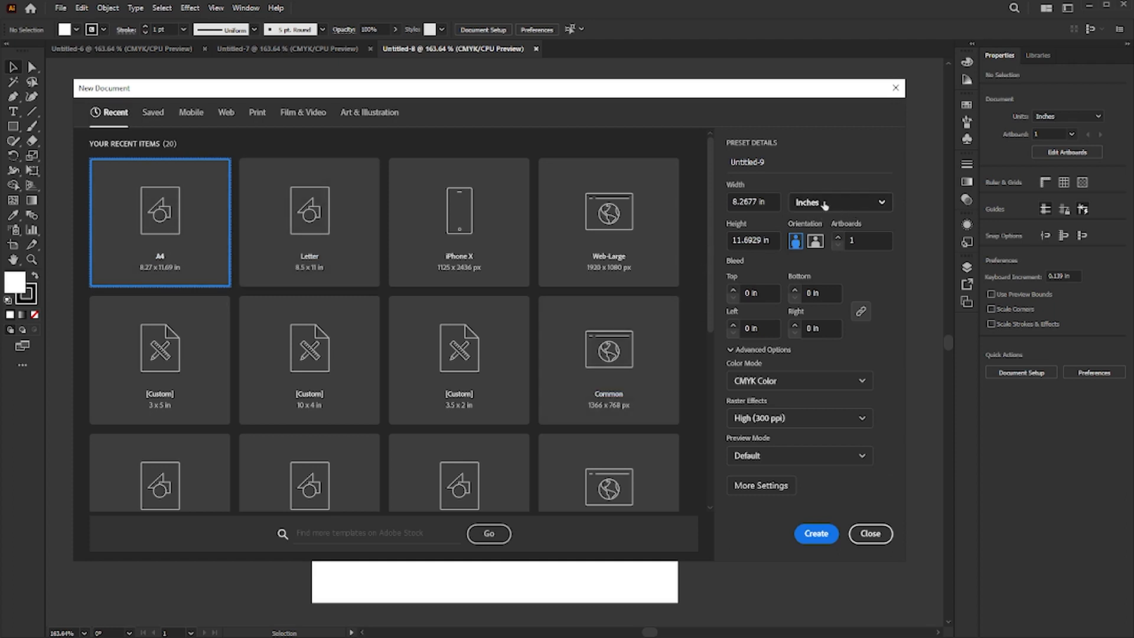
left_click(815, 535)
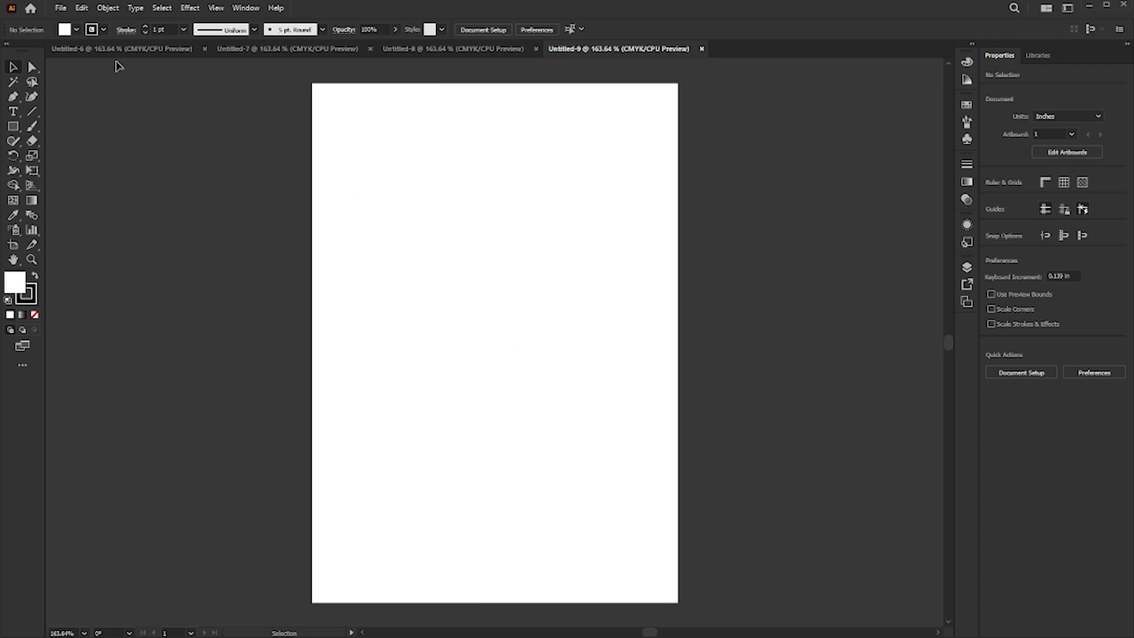
In the Untitled-6 document, draw a square about 4.43 in wide near the artboard's middle and fill it with blue
left_click(139, 47)
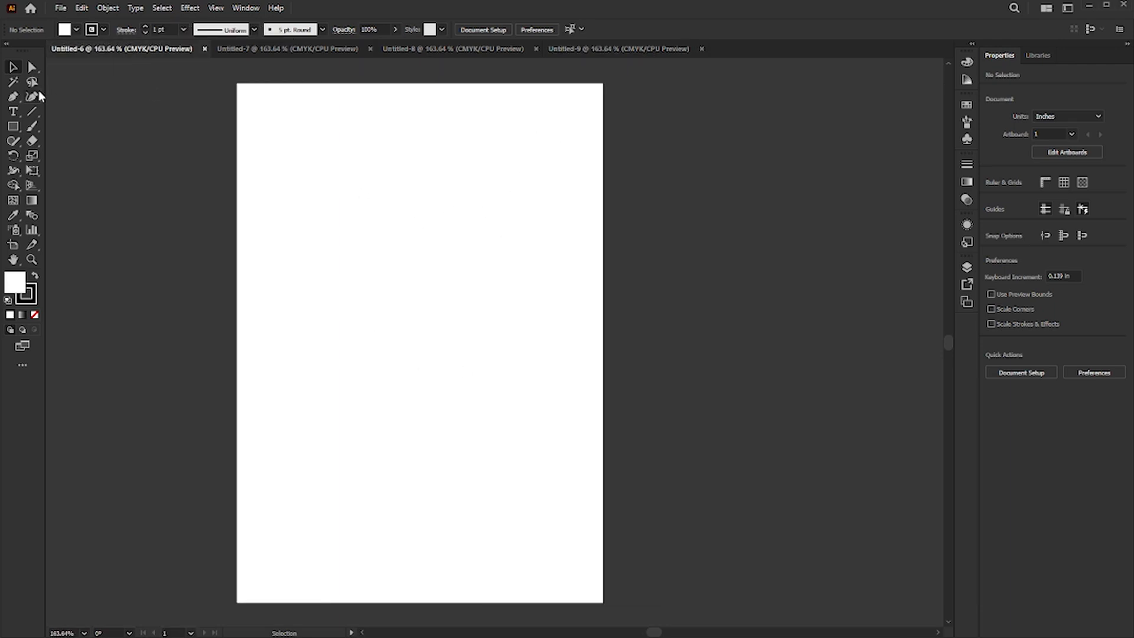
left_click(13, 126)
left_click_drag(327, 240, 523, 390)
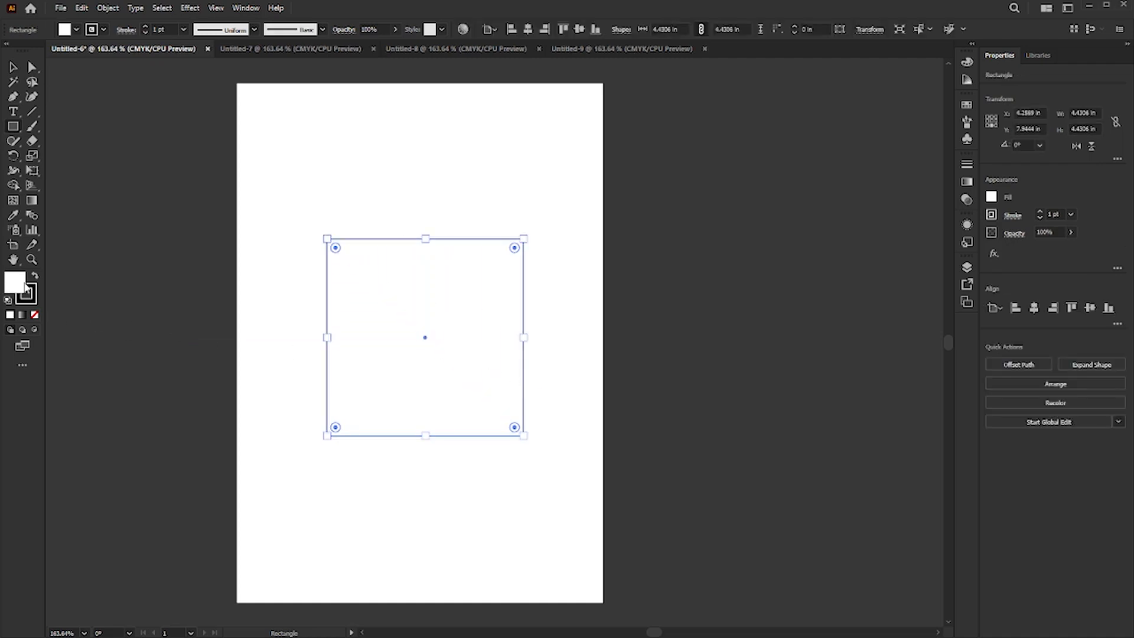
left_click(967, 62)
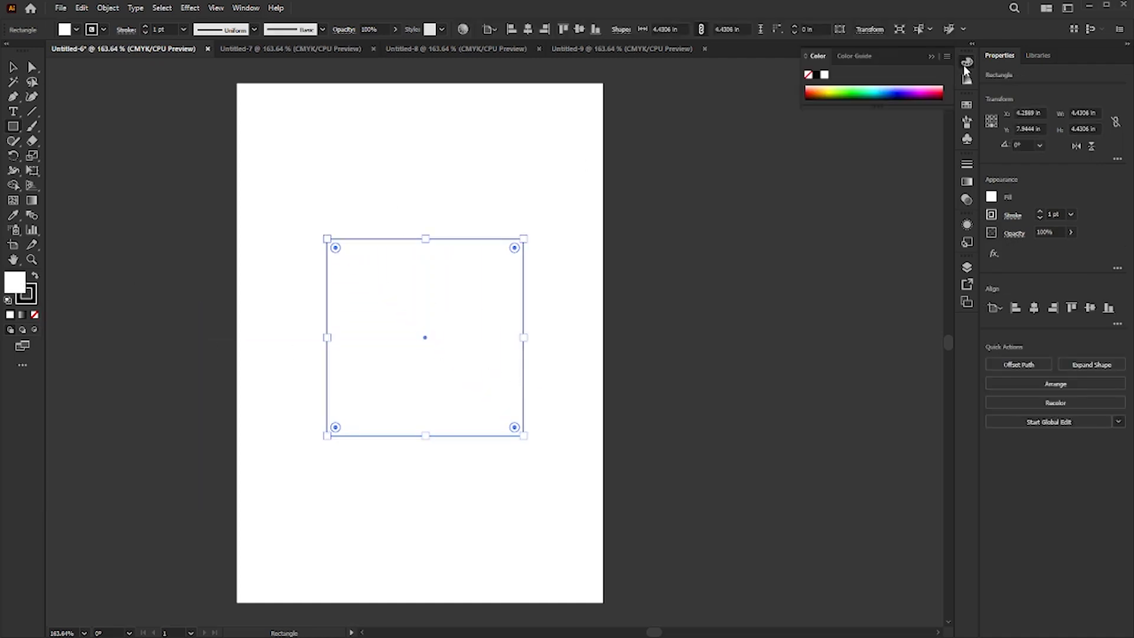
left_click(895, 88)
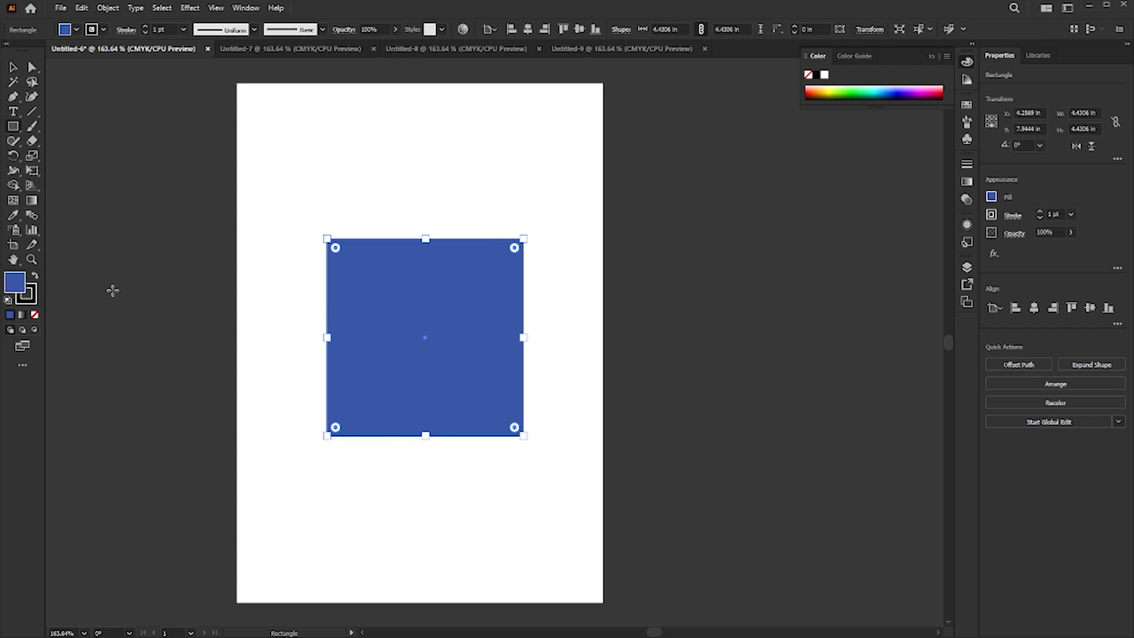
Center the blue square horizontally and vertically on the artboard and deselect it
left_click(13, 67)
left_click(528, 30)
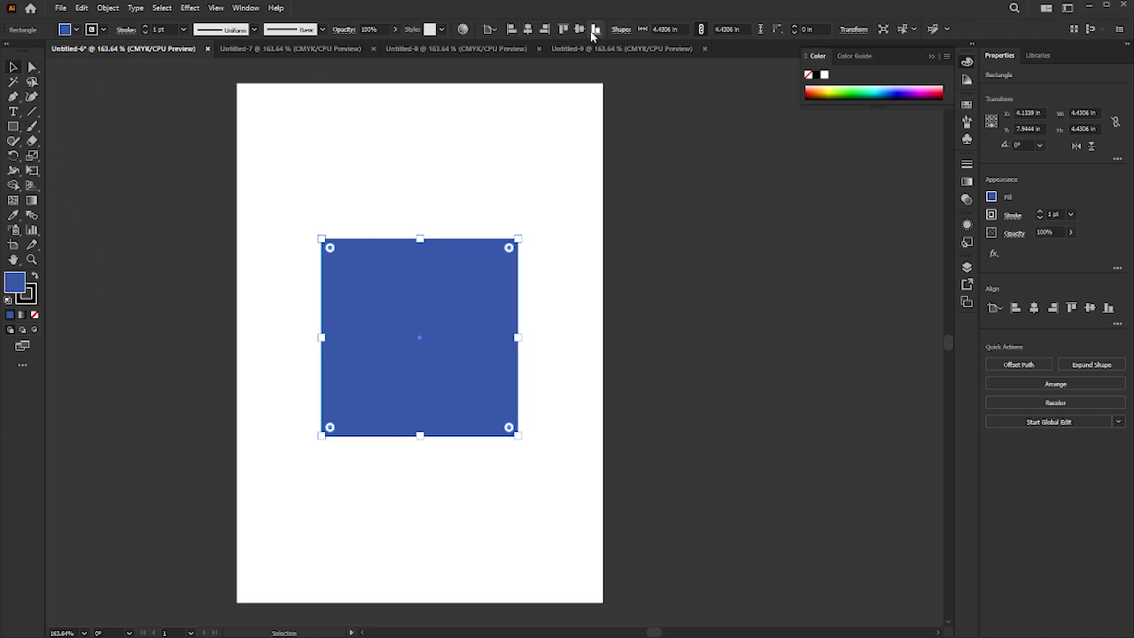
left_click(581, 31)
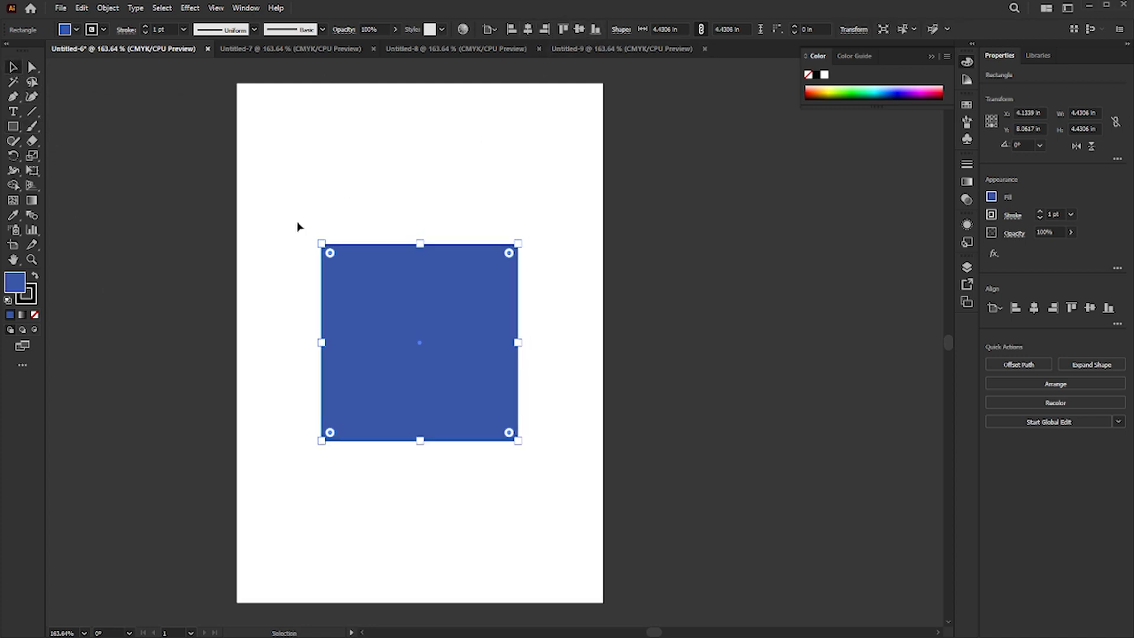
left_click(215, 222)
In the Untitled-7 document, draw a square about 4.19 in wide and fill it with a color from the spectrum
left_click(273, 49)
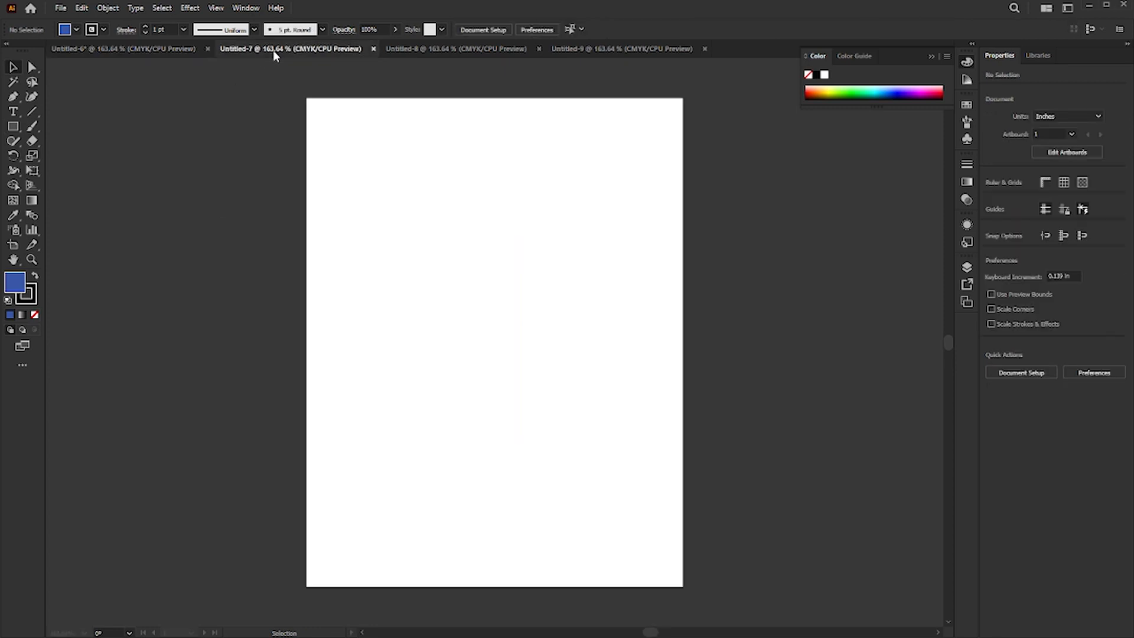
key("m")
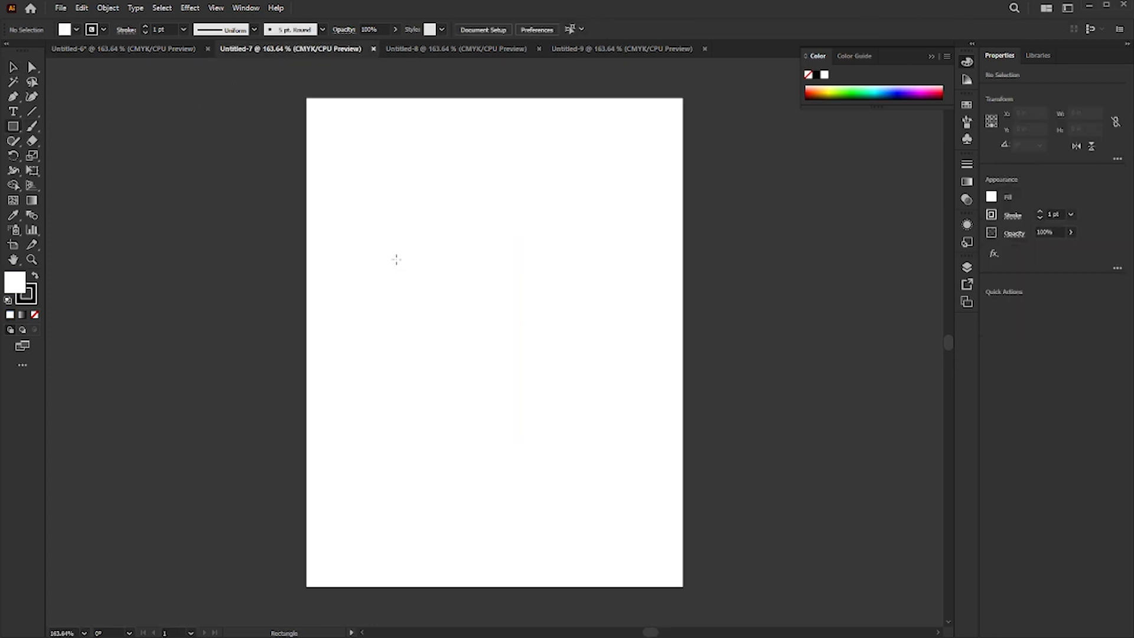
left_click_drag(395, 259, 582, 445)
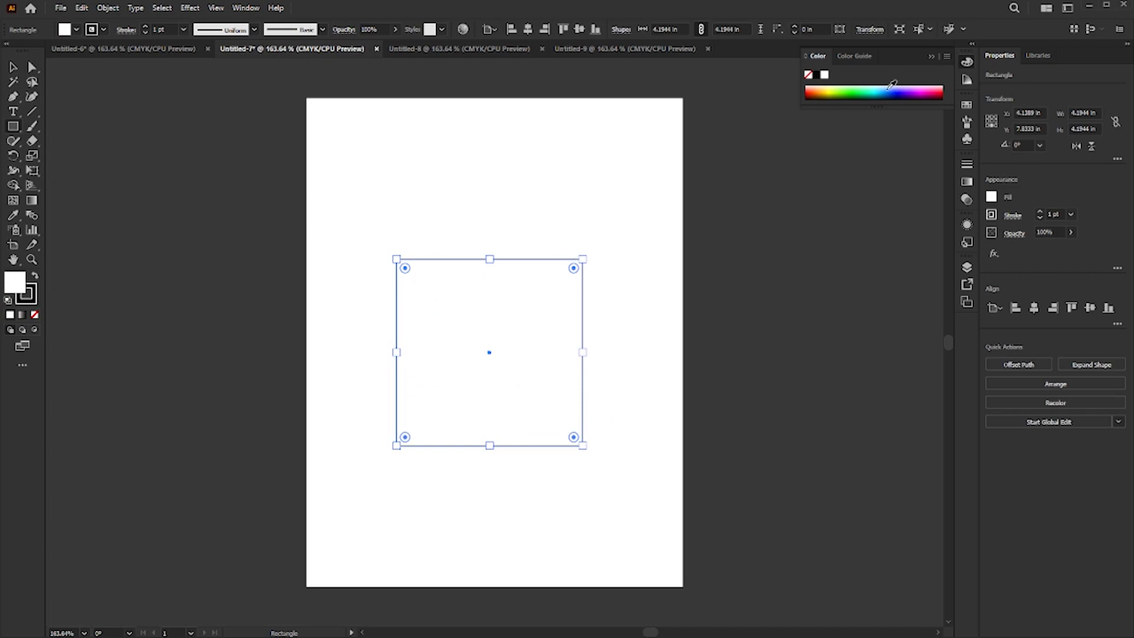
left_click(892, 84)
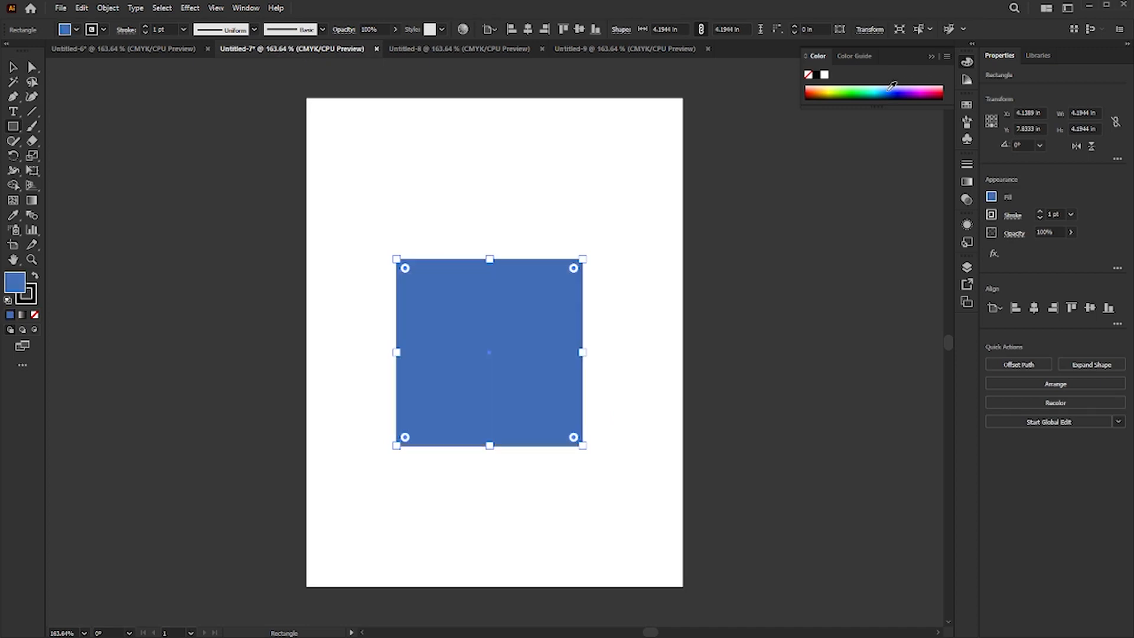
left_click(937, 90)
In the Untitled-8 document, draw a square about 5 in wide and give it a fill color from the spectrum
left_click(437, 49)
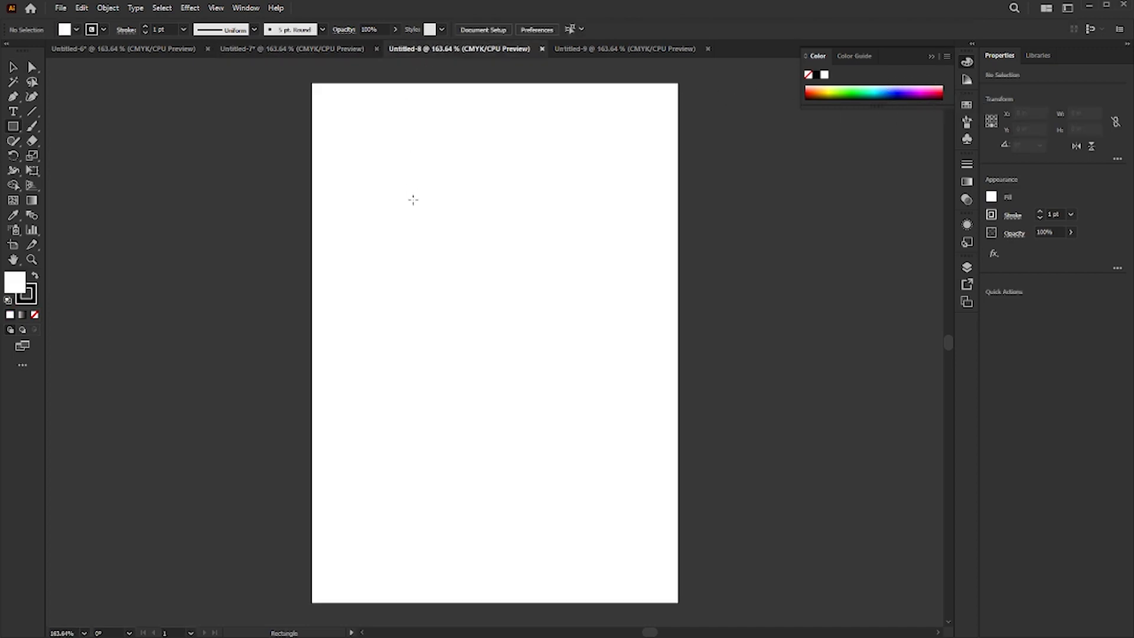
left_click_drag(381, 187, 603, 409)
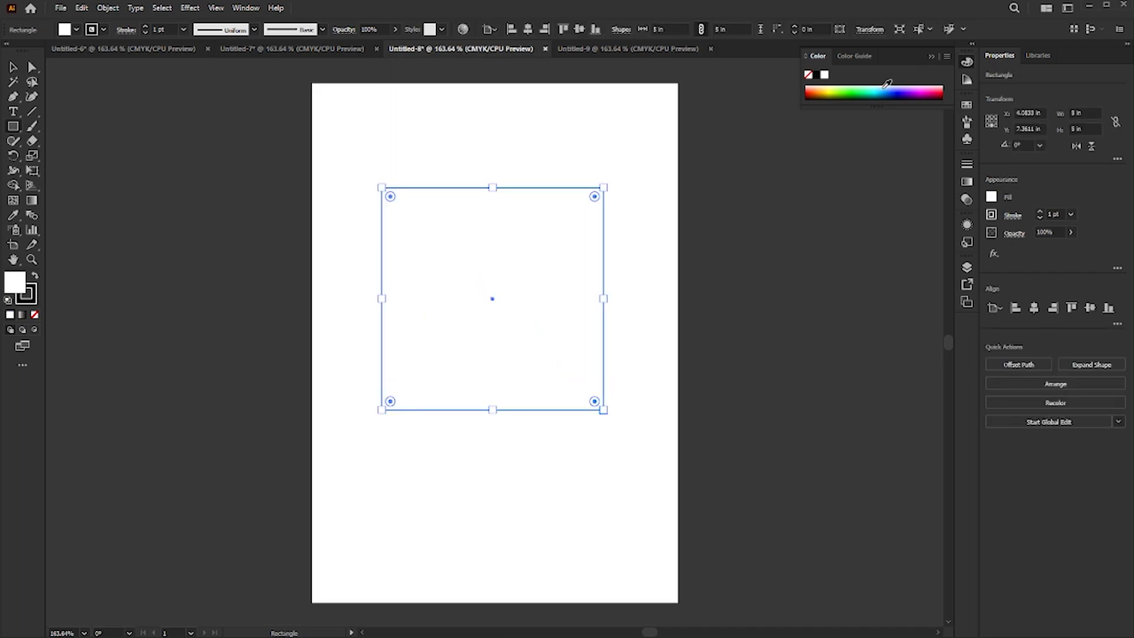
left_click(836, 87)
In the Untitled-9 document, draw a square about 4.10 in wide and fill it with dark red
left_click(605, 50)
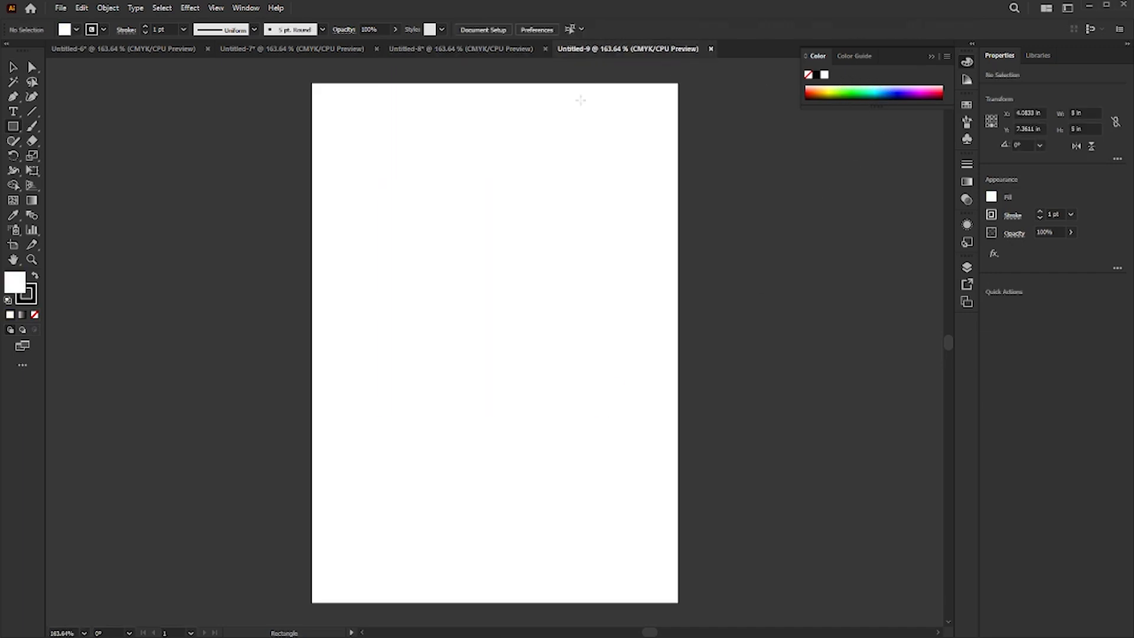
left_click_drag(453, 228, 595, 408)
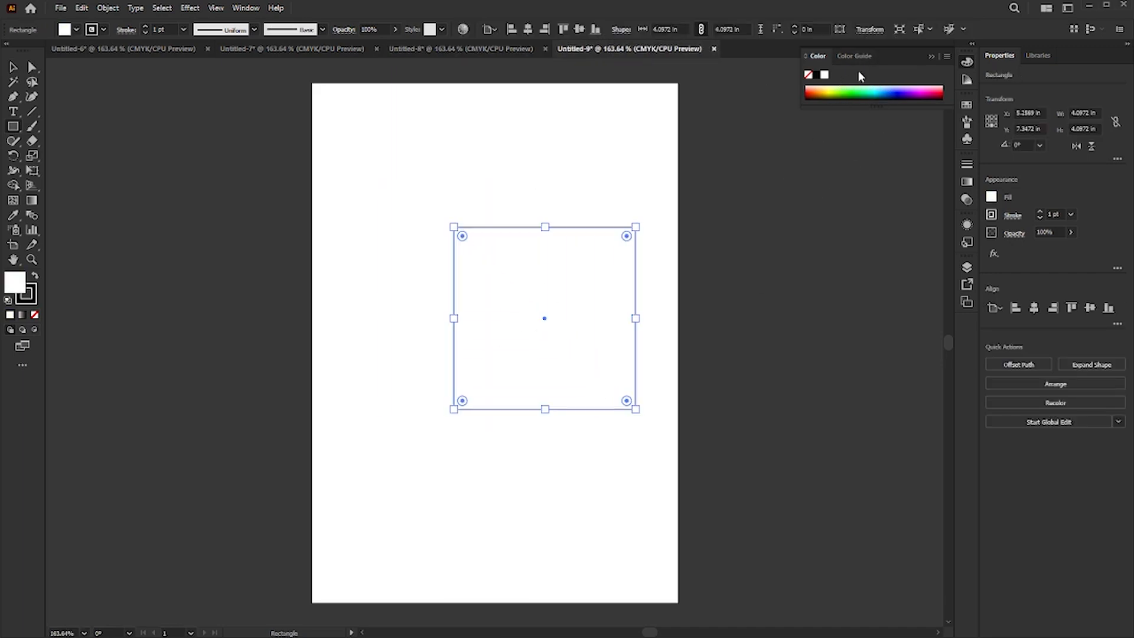
left_click(812, 90)
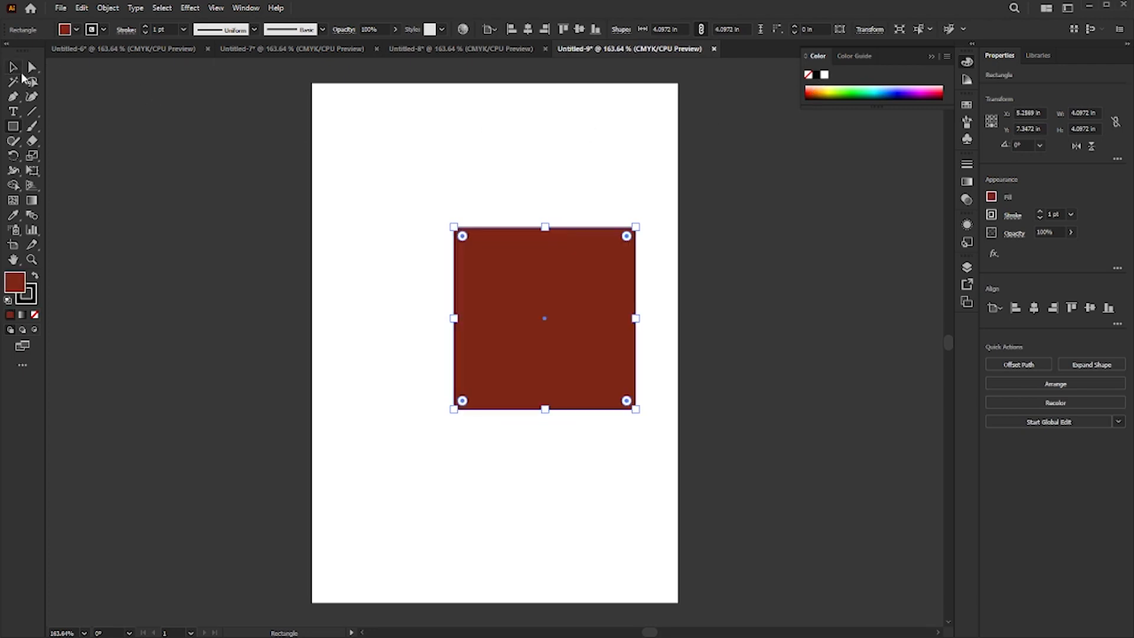
Center the dark red square horizontally and vertically on the Untitled-9 artboard
key("v")
left_click(528, 31)
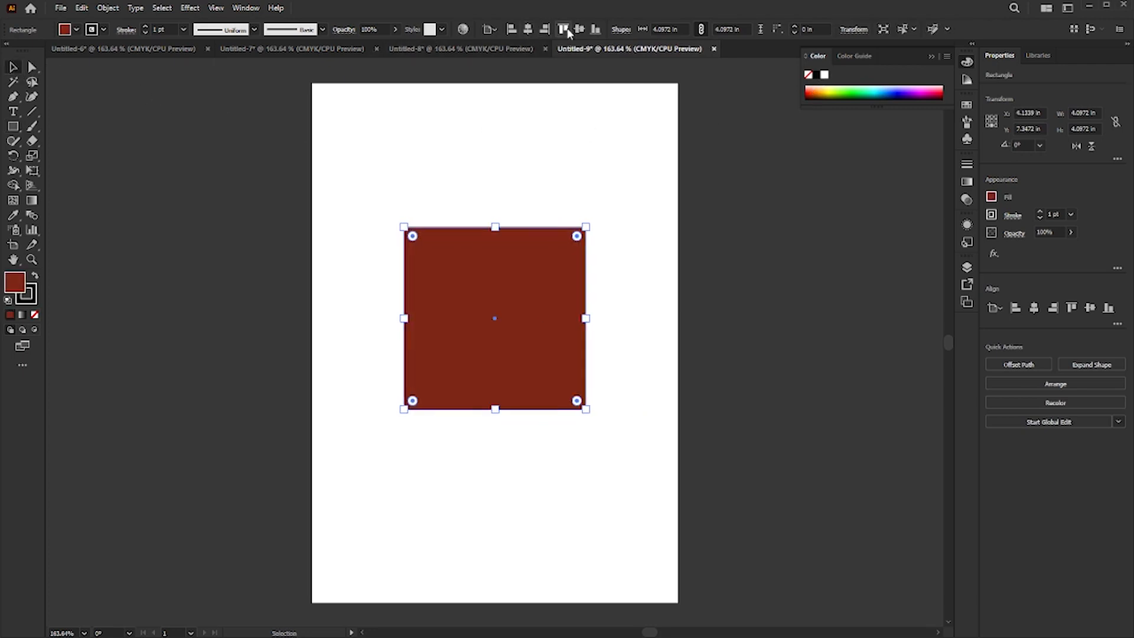
left_click(580, 31)
Switch through the open documents Untitled-6 to Untitled-9 to examine the square's placement in each
left_click(452, 49)
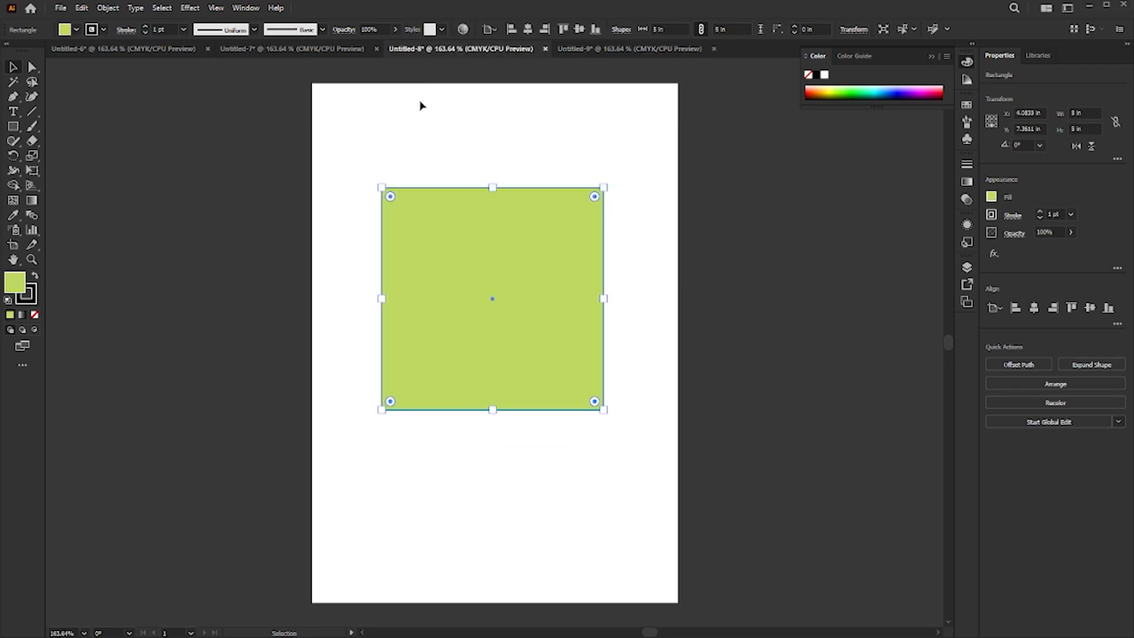
left_click(171, 52)
left_click(353, 54)
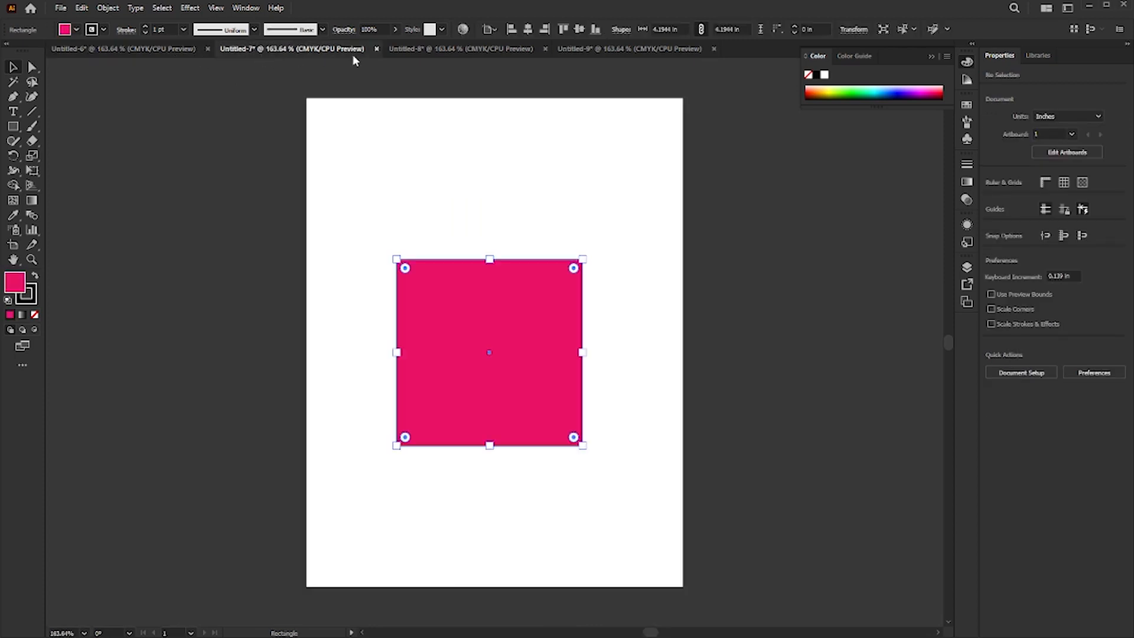
left_click(424, 50)
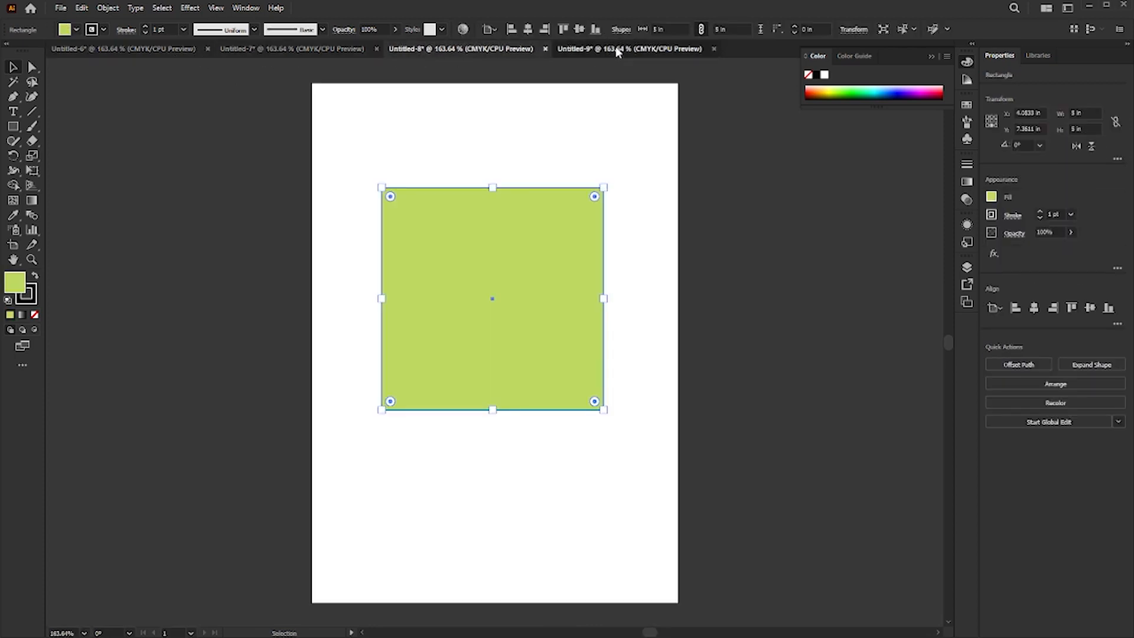
left_click(617, 52)
left_click(496, 48)
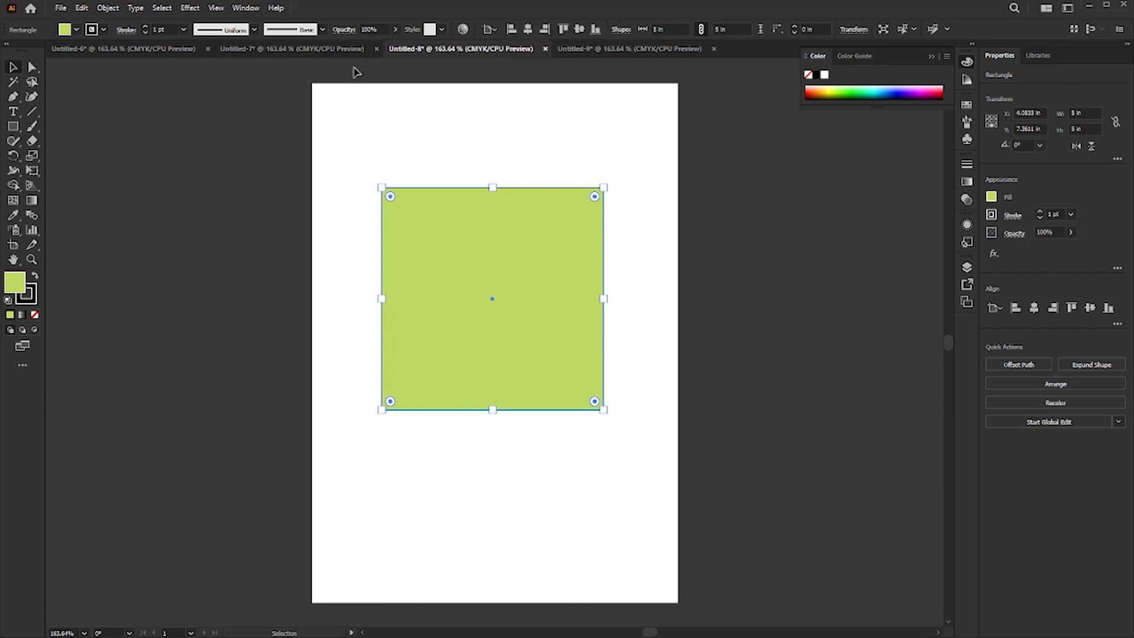
left_click(306, 51)
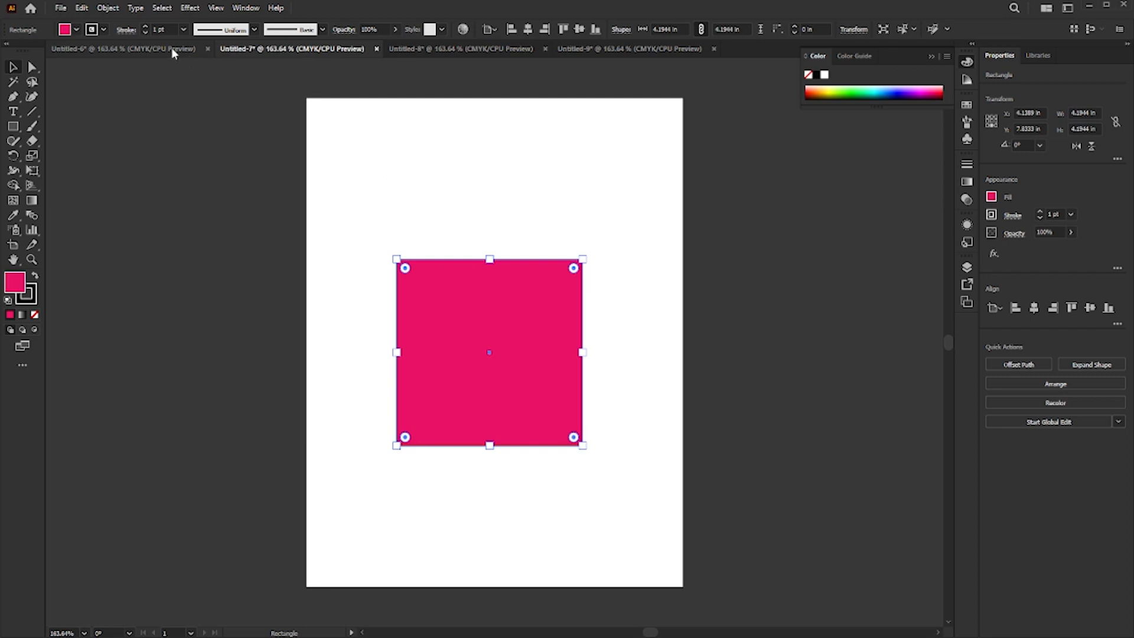
left_click(172, 48)
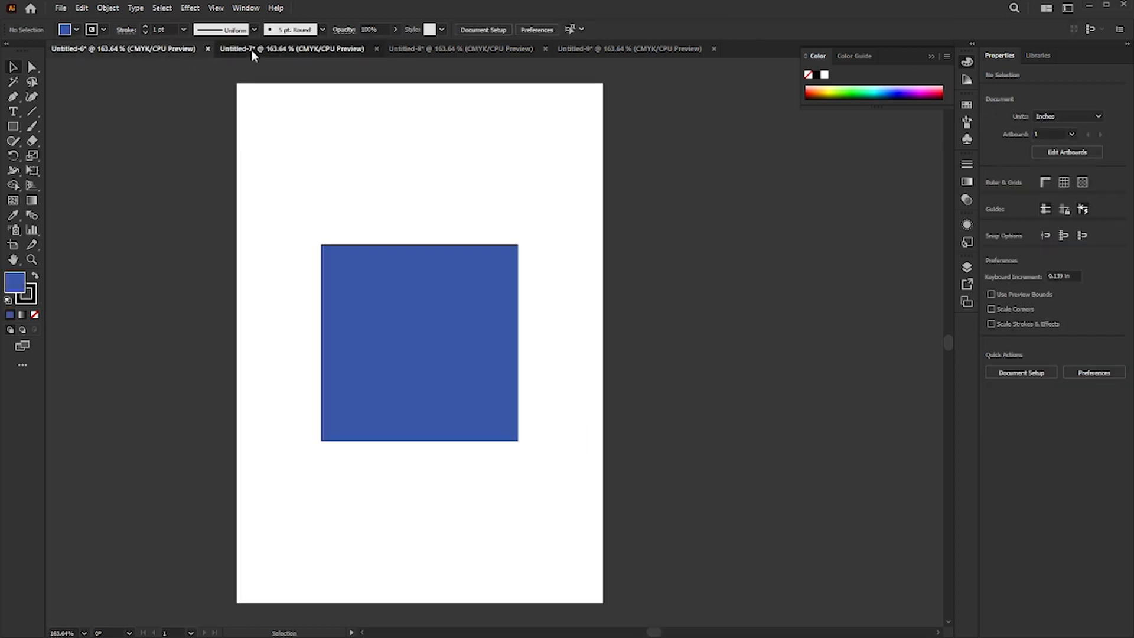
In the Untitled-7 document, center the pink square horizontally and vertically on the artboard
left_click(251, 51)
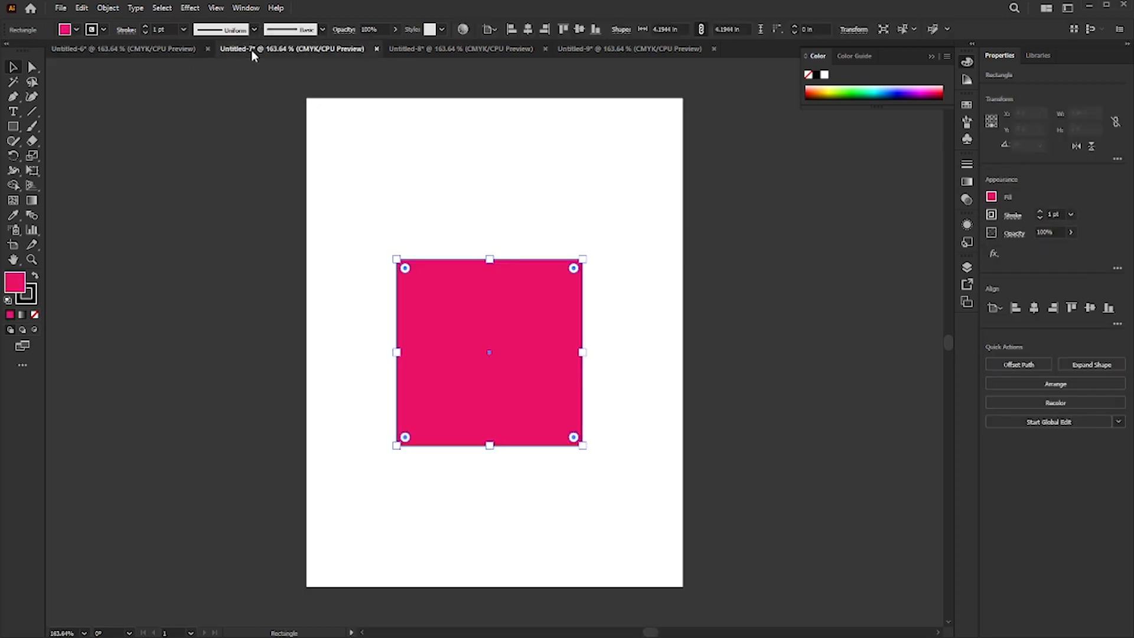
left_click(528, 30)
left_click(579, 29)
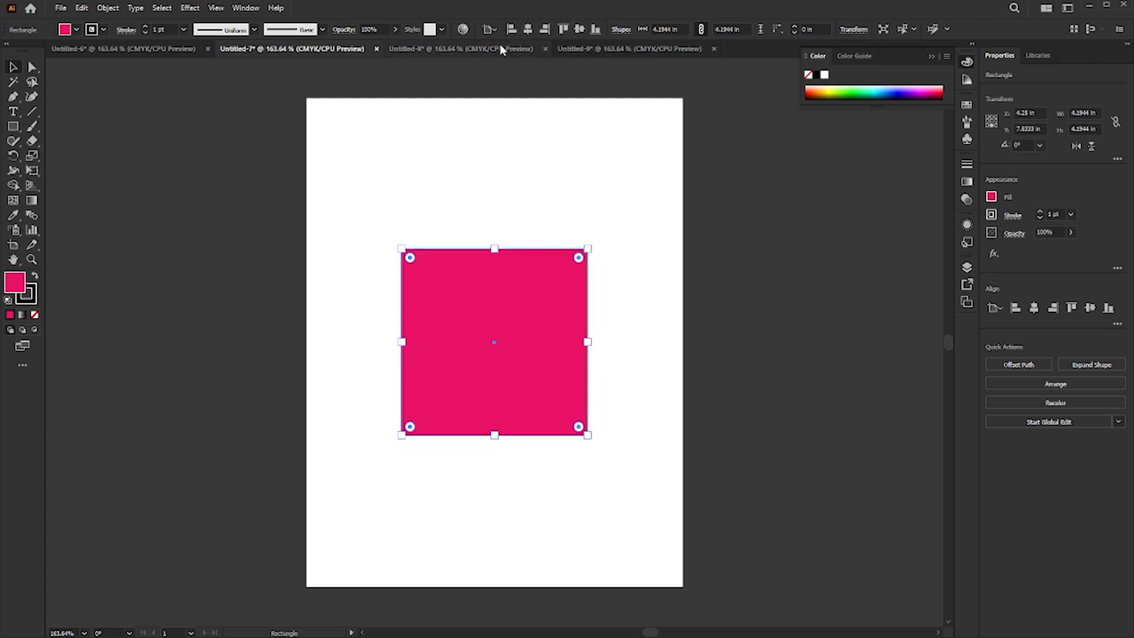
In the Untitled-8 document, center the light green square horizontally and vertically on the artboard
left_click(470, 49)
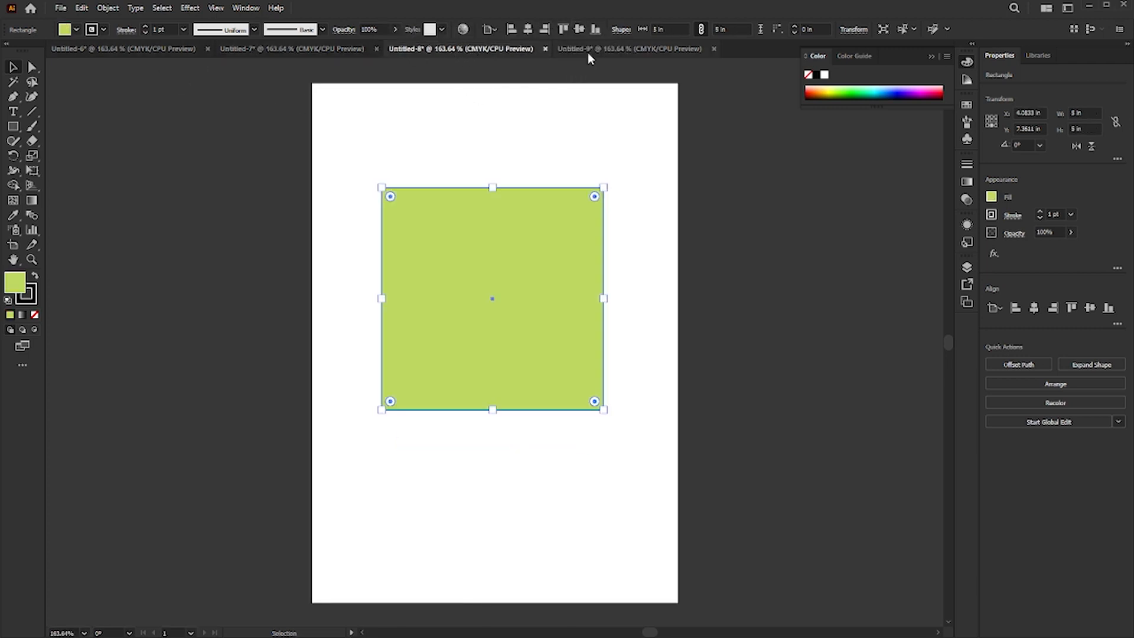
left_click(527, 29)
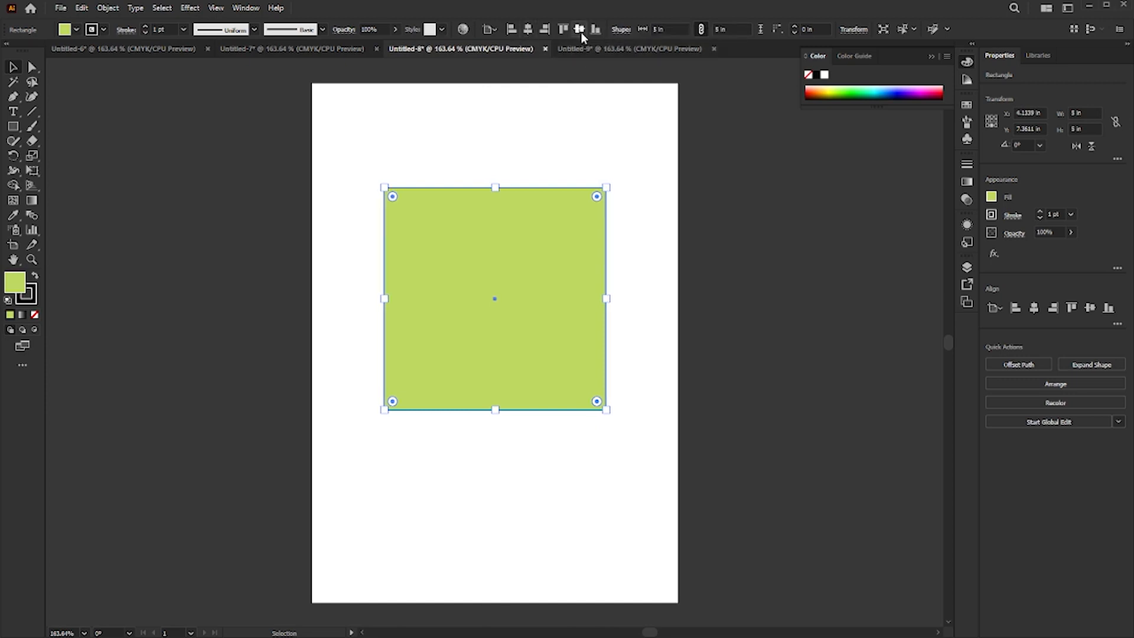
left_click(579, 29)
Collapse the Color panel and deselect the dark red square in the Untitled-9 document
left_click(585, 49)
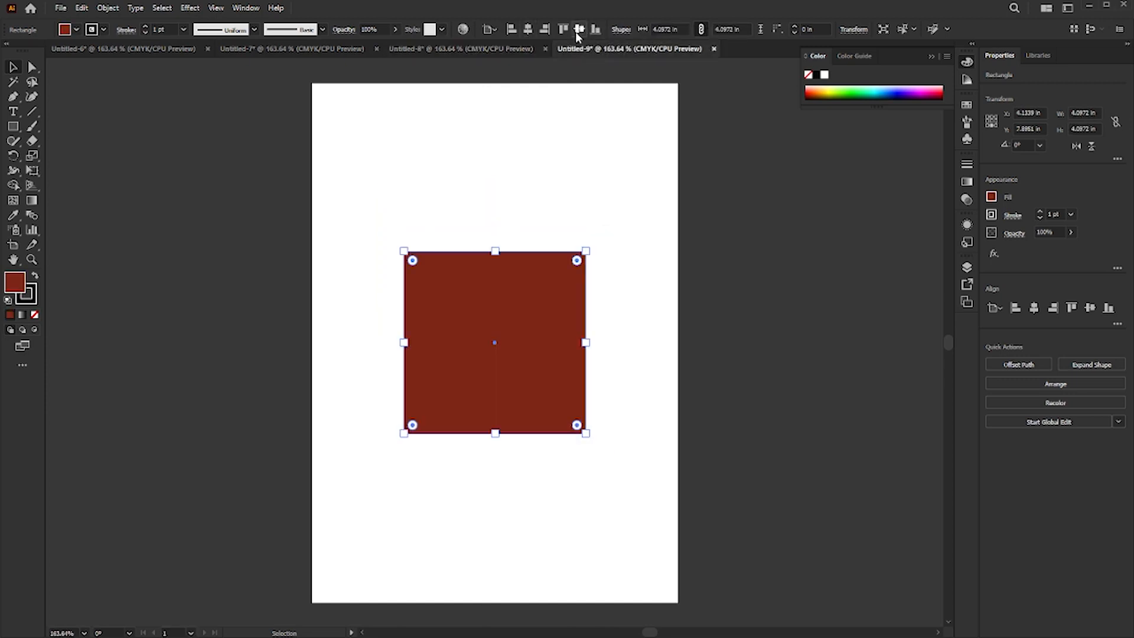
left_click(931, 56)
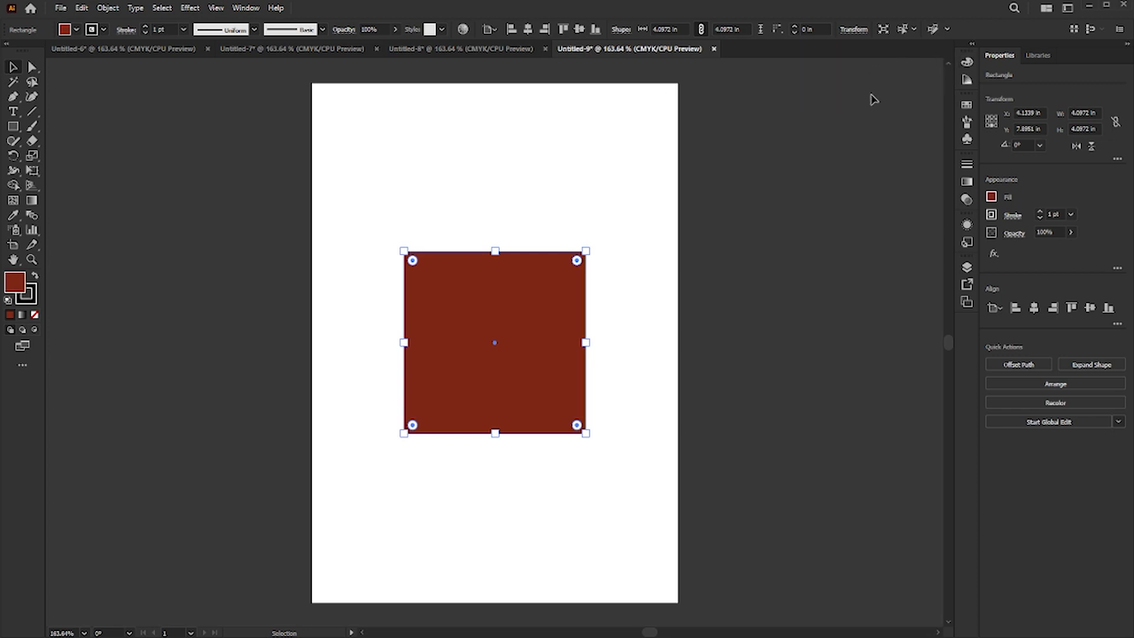
left_click(254, 240)
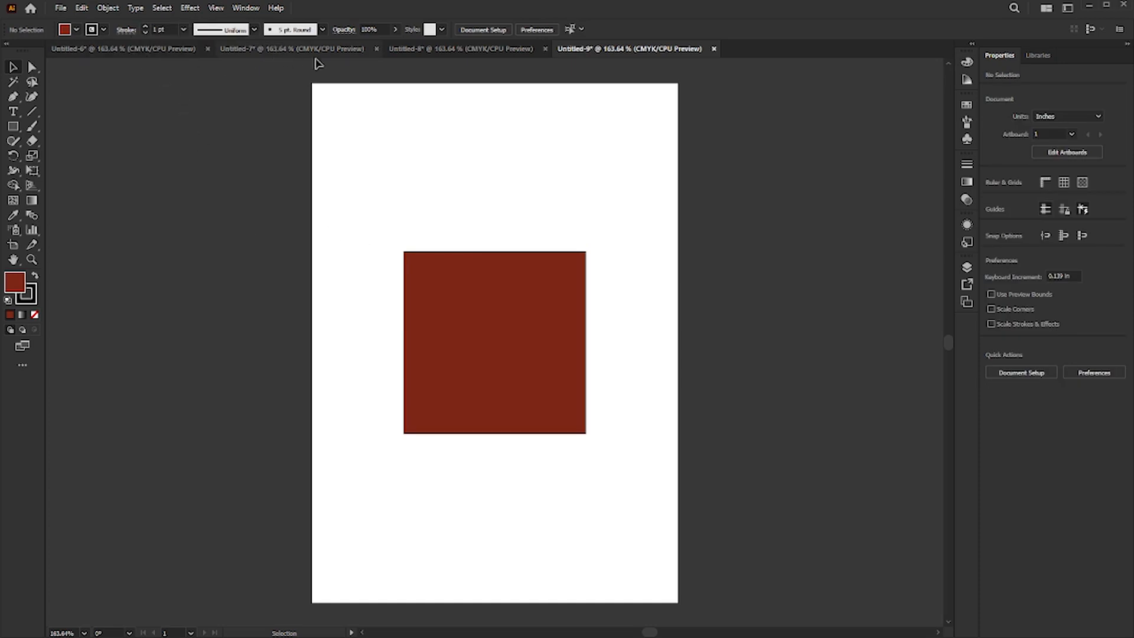
Look through the other open documents and deselect the light green square in Untitled-8
left_click(440, 47)
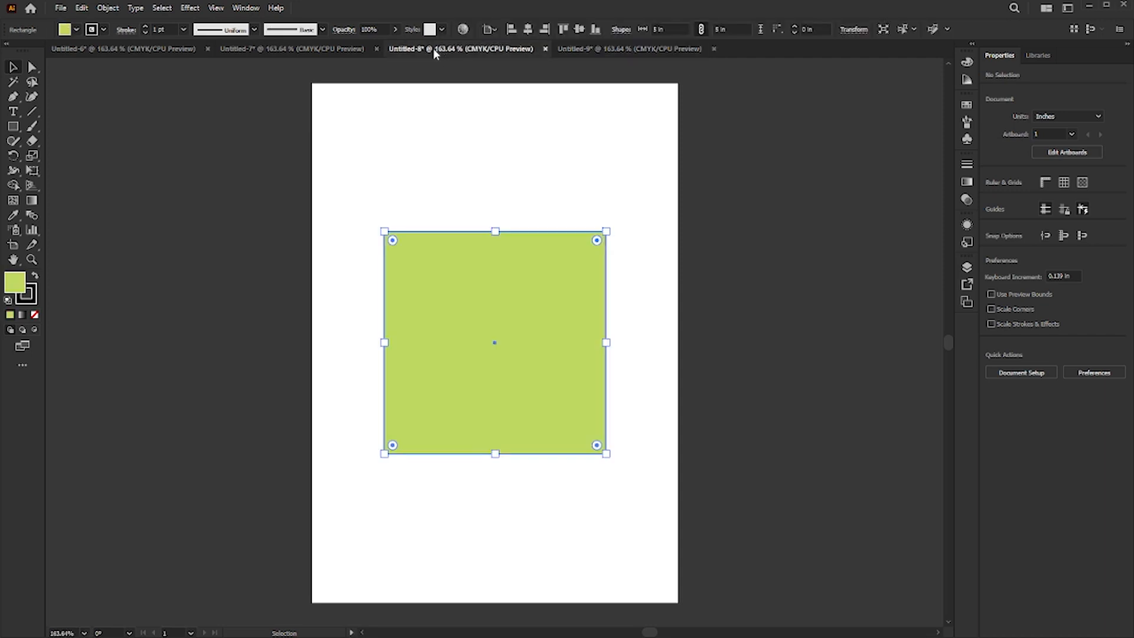
left_click(338, 51)
left_click(179, 48)
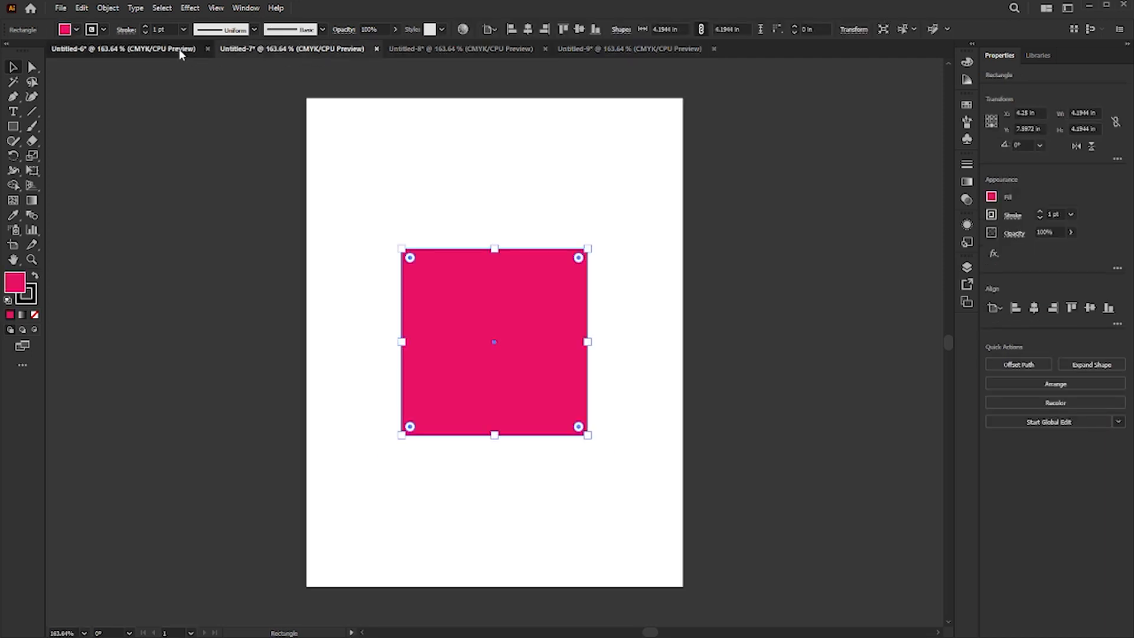
left_click(424, 51)
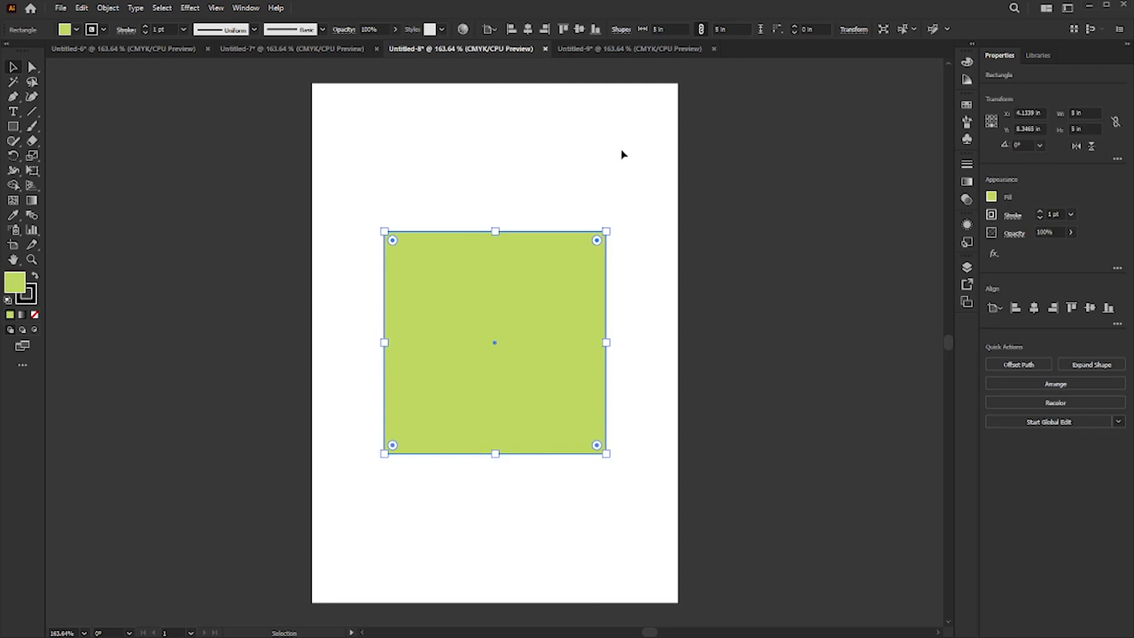
left_click(617, 157)
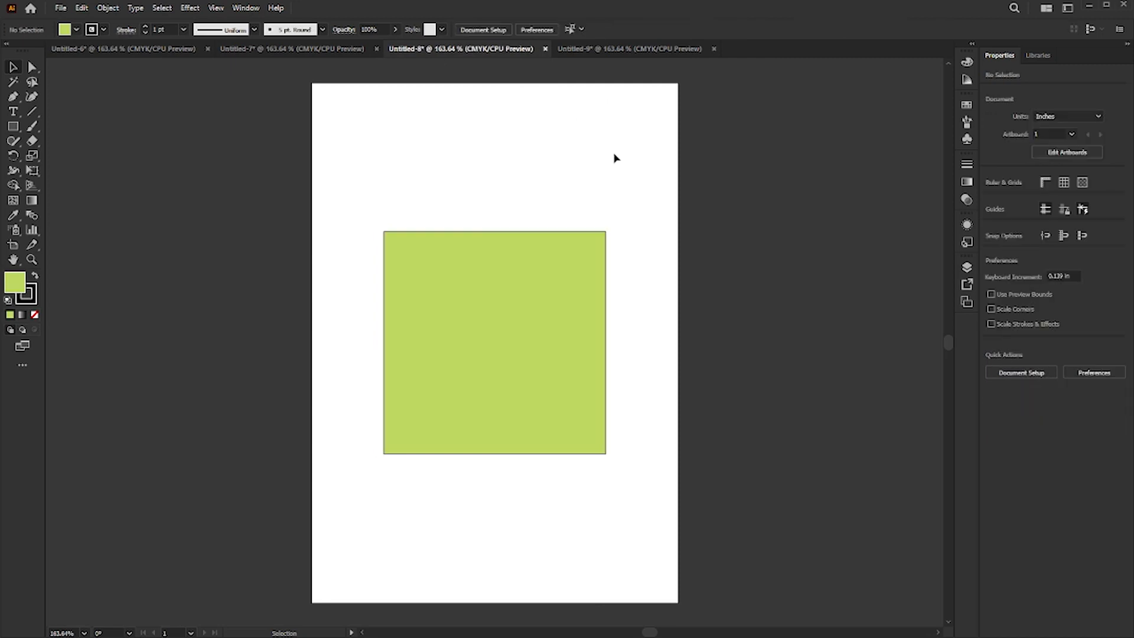
Bring the Untitled-6 document to the front and arrange all open documents with Tile All In Grid
left_click(154, 51)
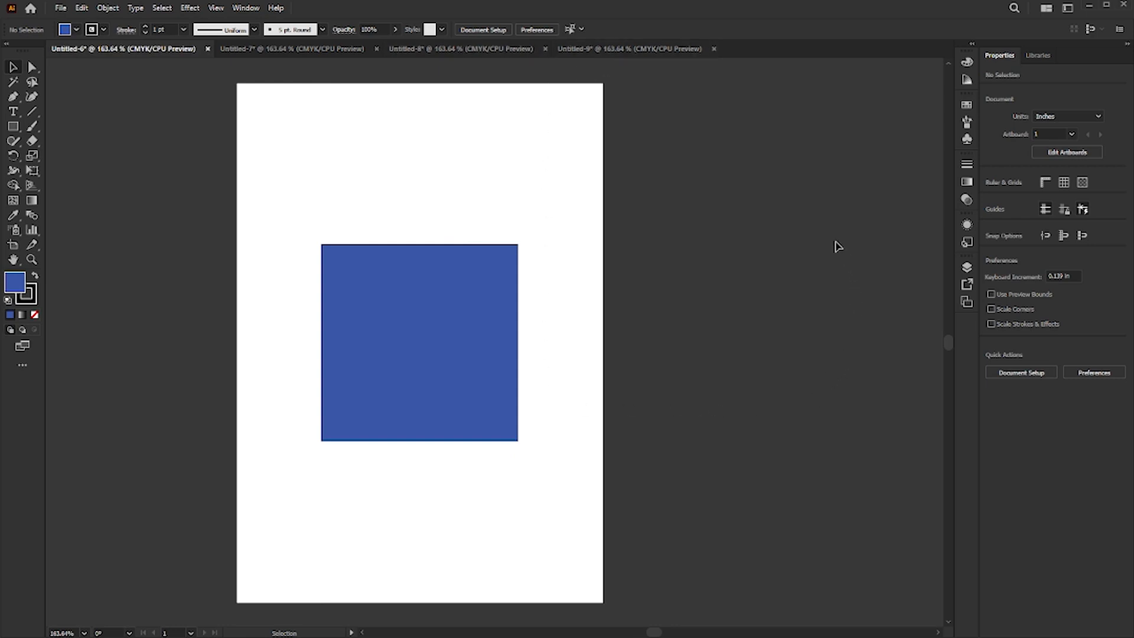
left_click(1044, 11)
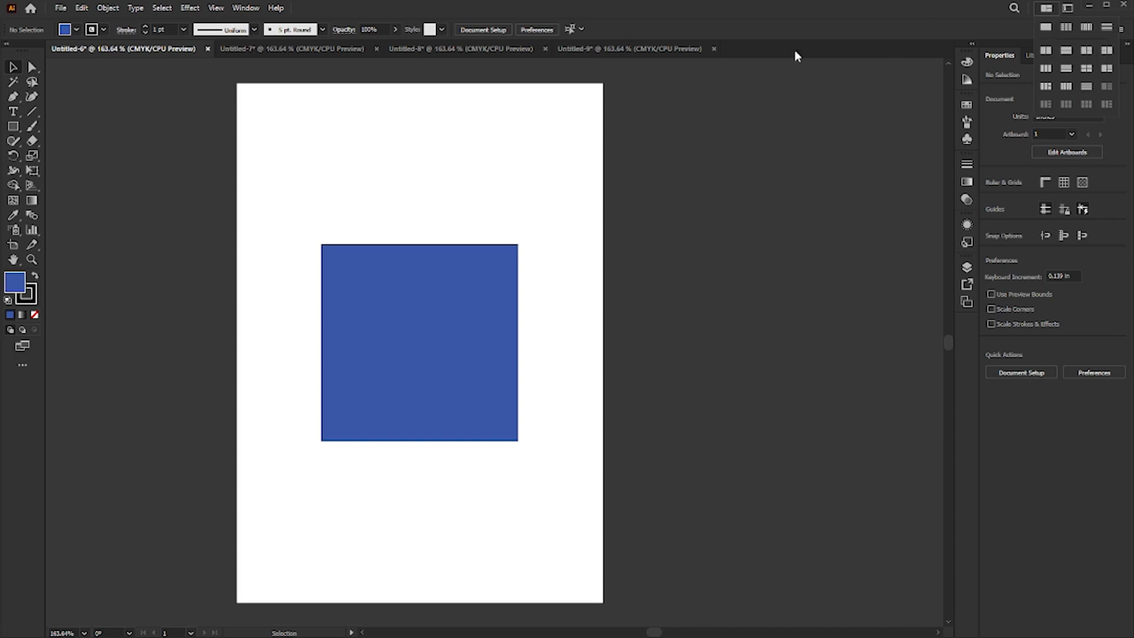
left_click(289, 47)
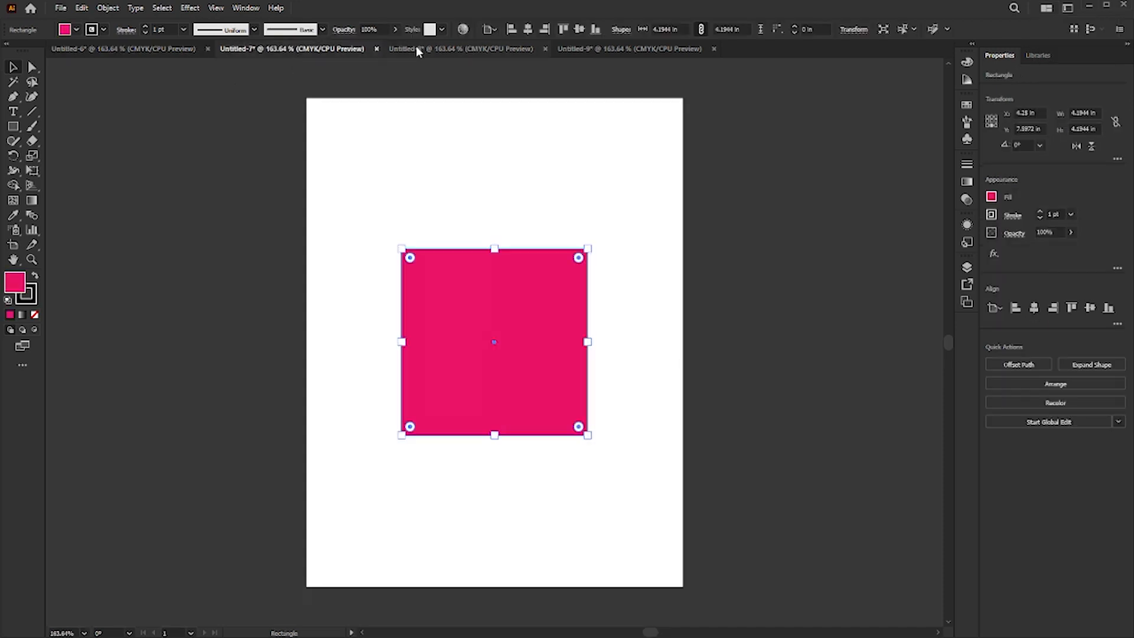
left_click(449, 48)
left_click(591, 48)
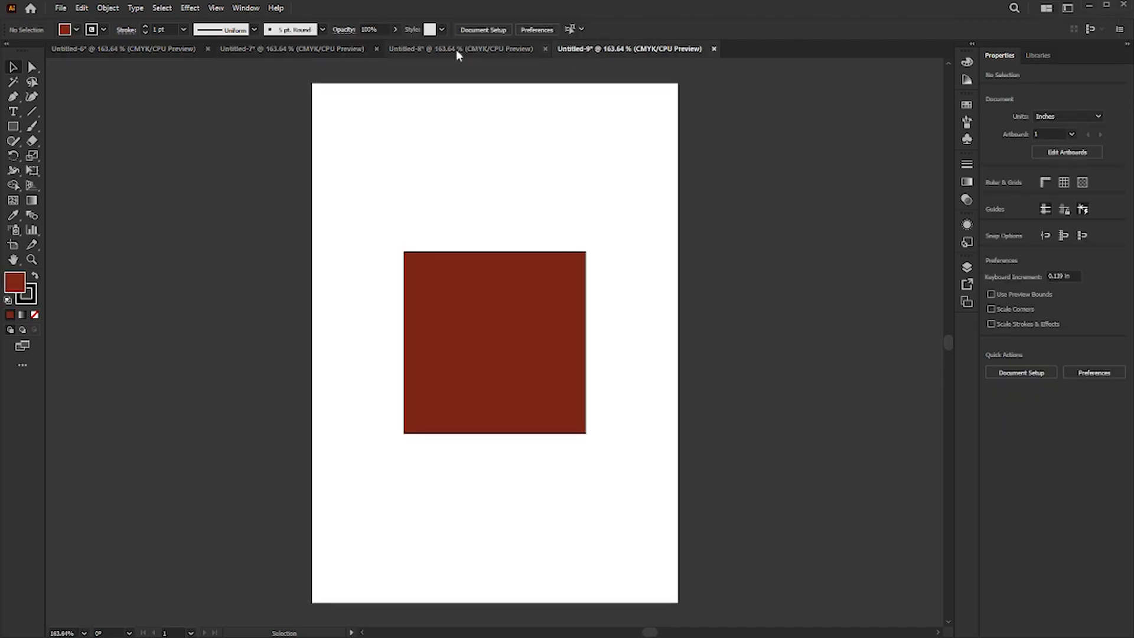
left_click(161, 48)
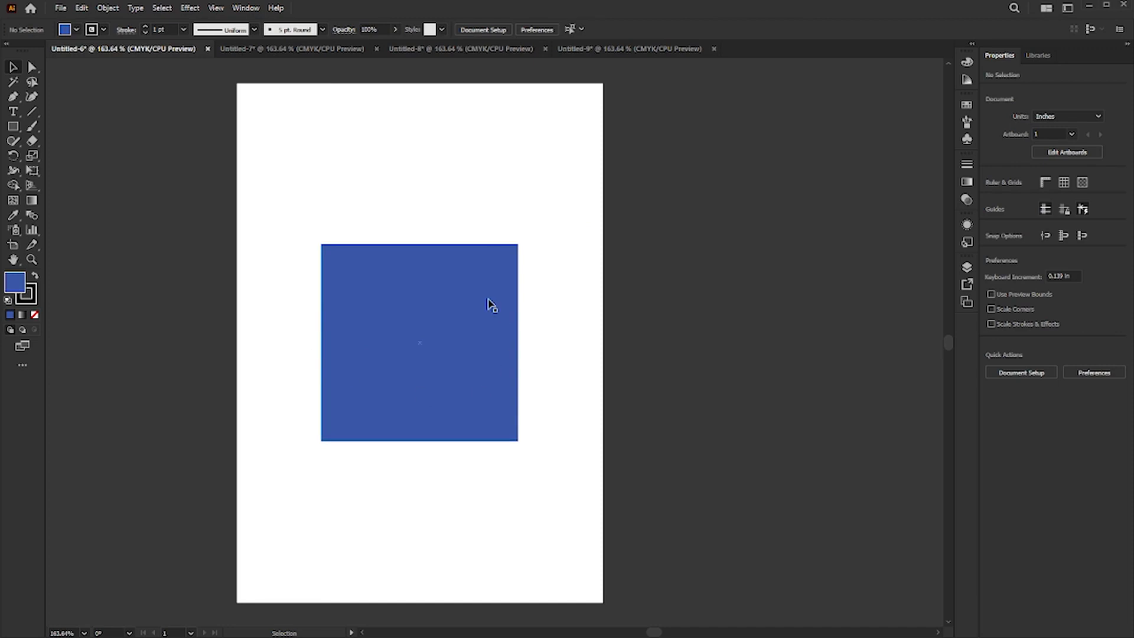
left_click(1046, 10)
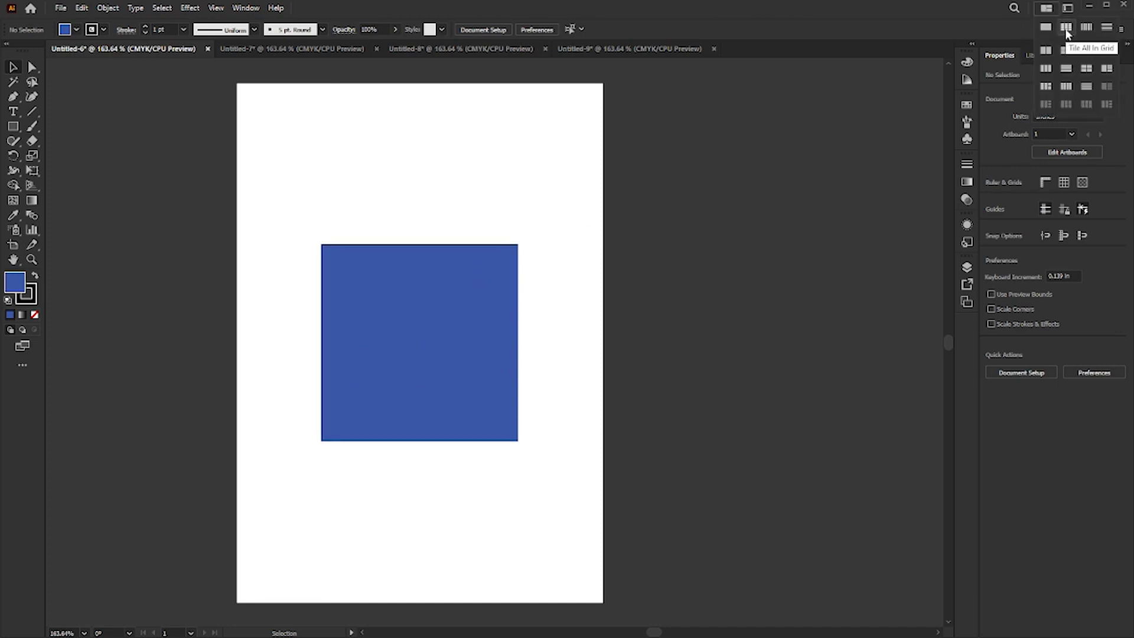
left_click(1066, 28)
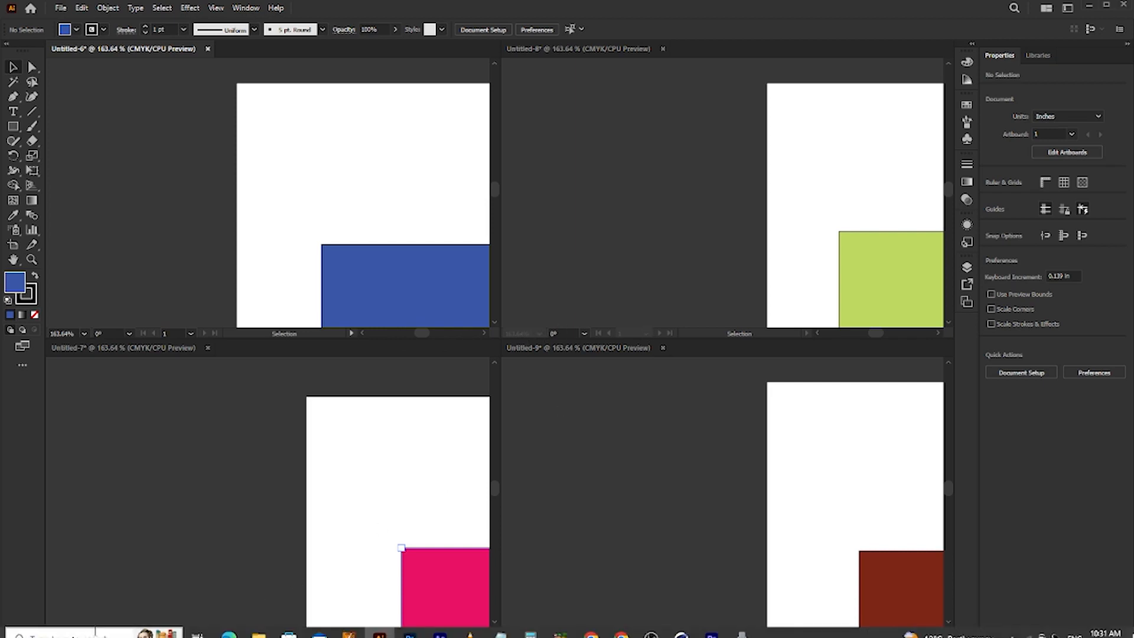
Fit the Untitled-6 artboard with the blue square on screen within its tiled window
left_click(88, 612)
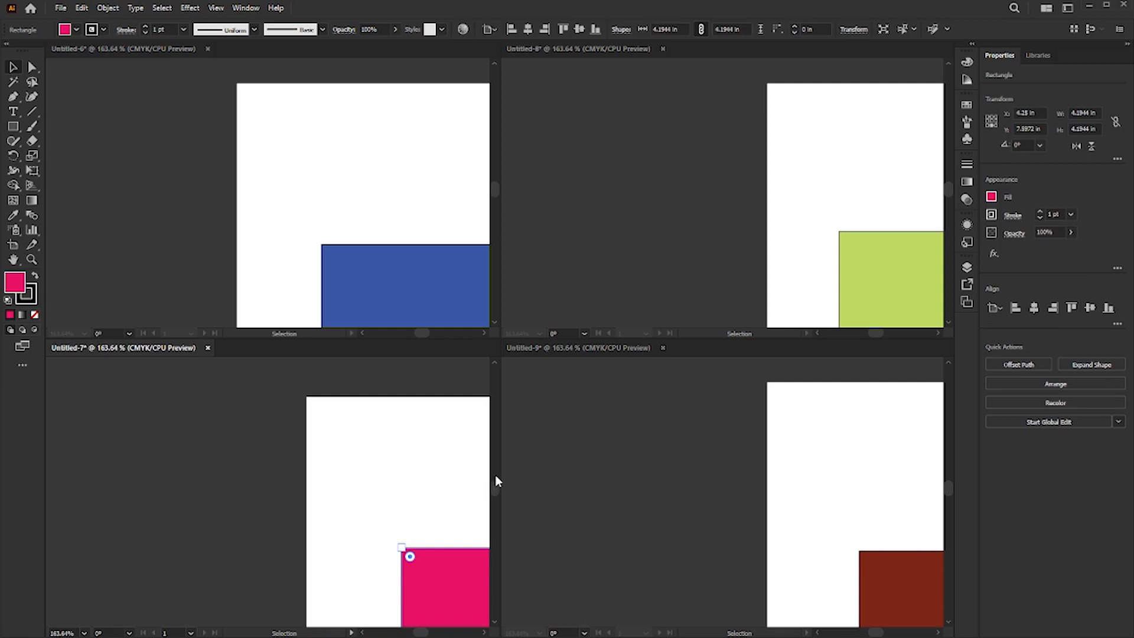
left_click(150, 185)
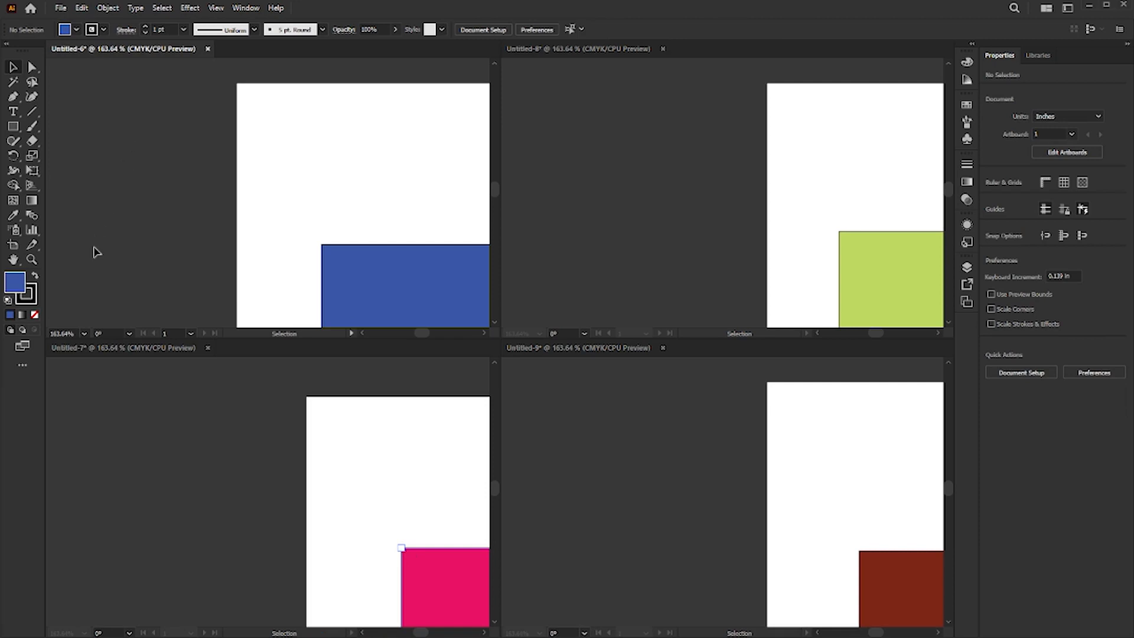
left_click(84, 332)
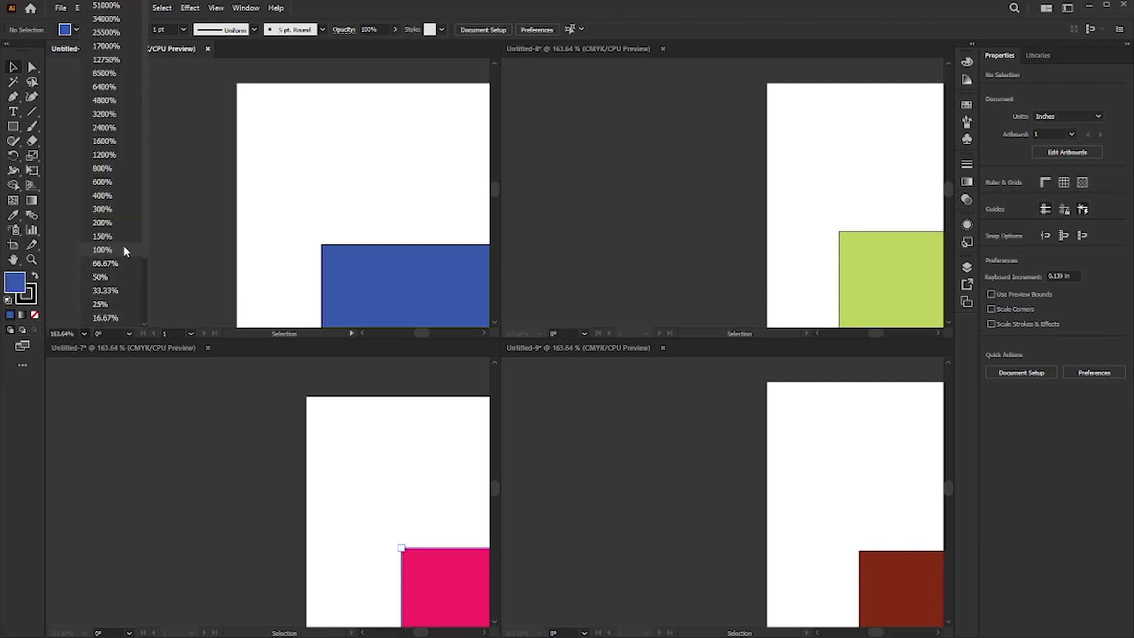
scroll(119, 236, "down", 2)
left_click(116, 322)
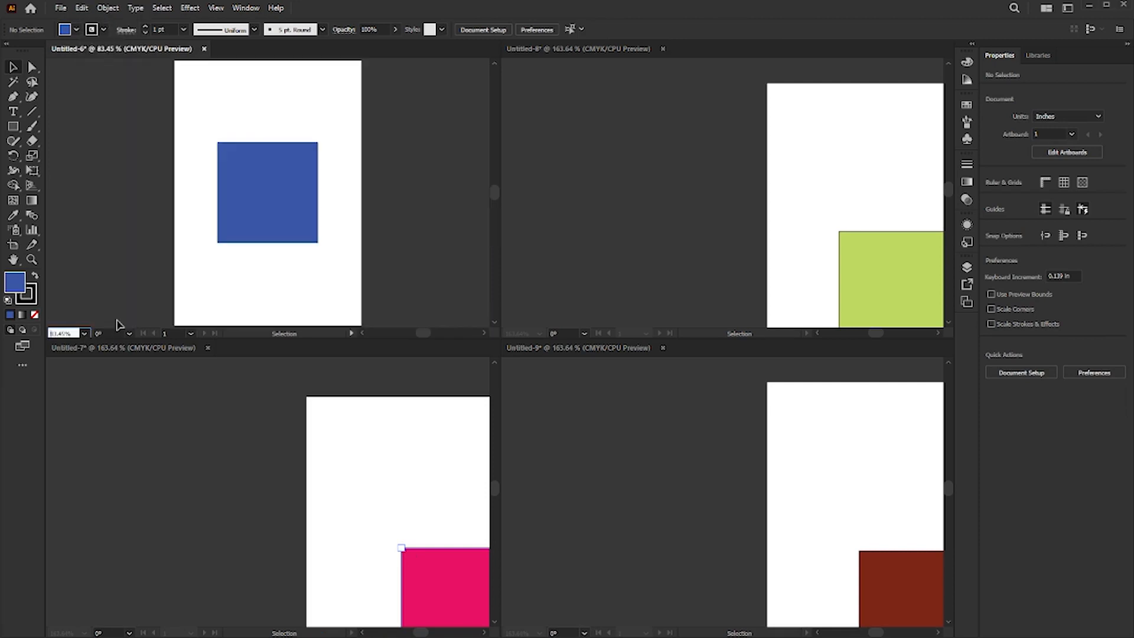
Set the zoom of the tiled Untitled-8 document to Fit On Screen and dismiss the browser notification
left_click(554, 273)
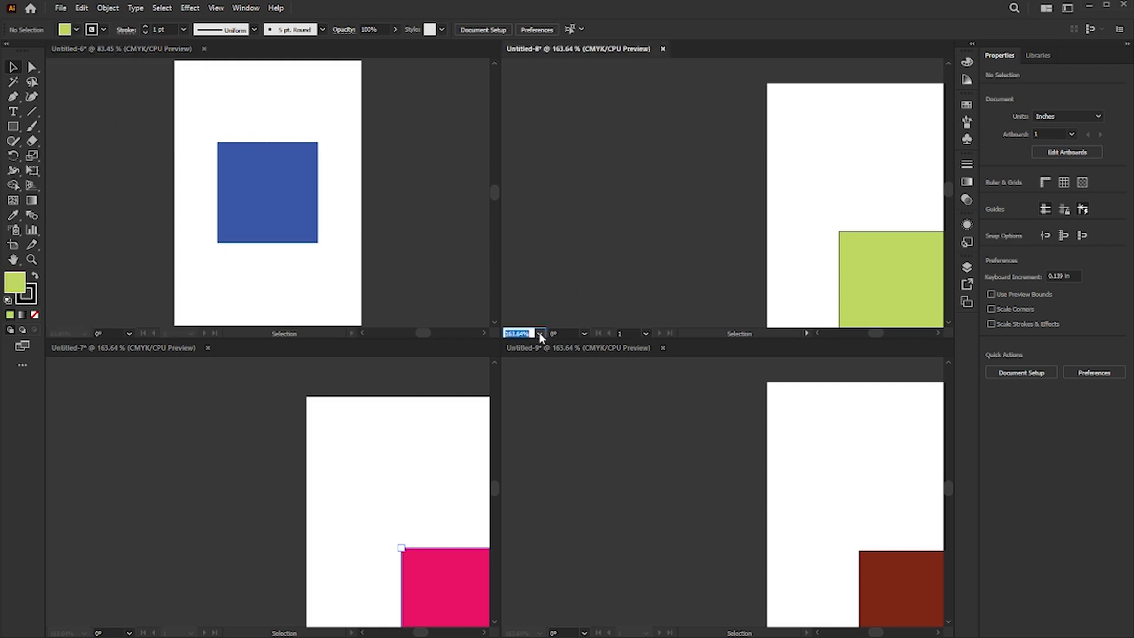
left_click(540, 334)
scroll(573, 268, "down", 2)
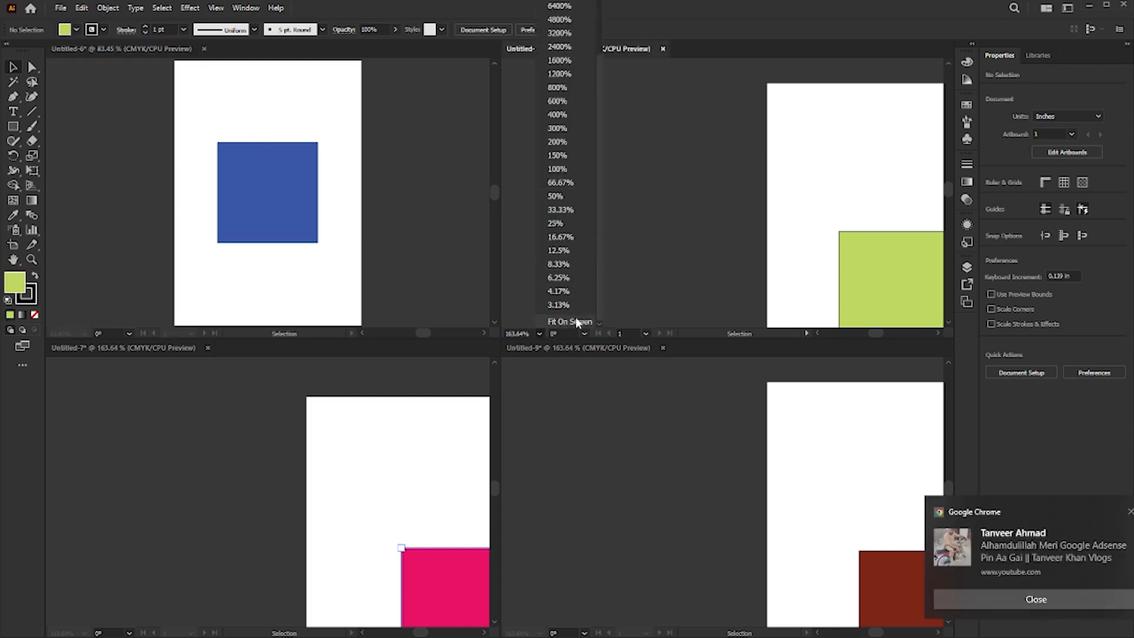
left_click(575, 319)
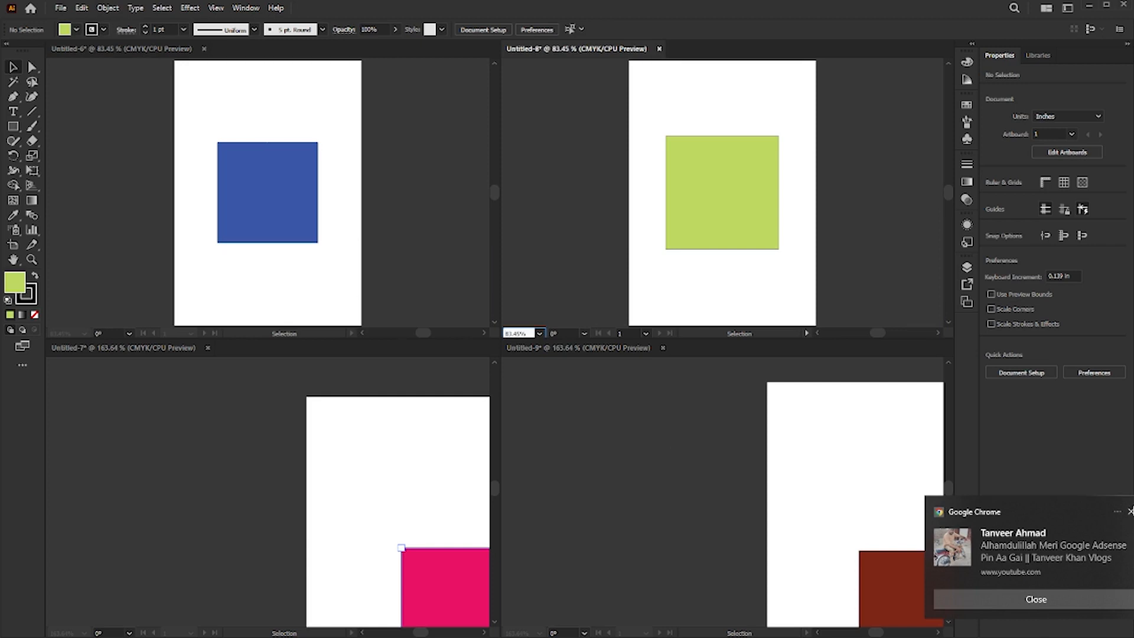
left_click(1131, 512)
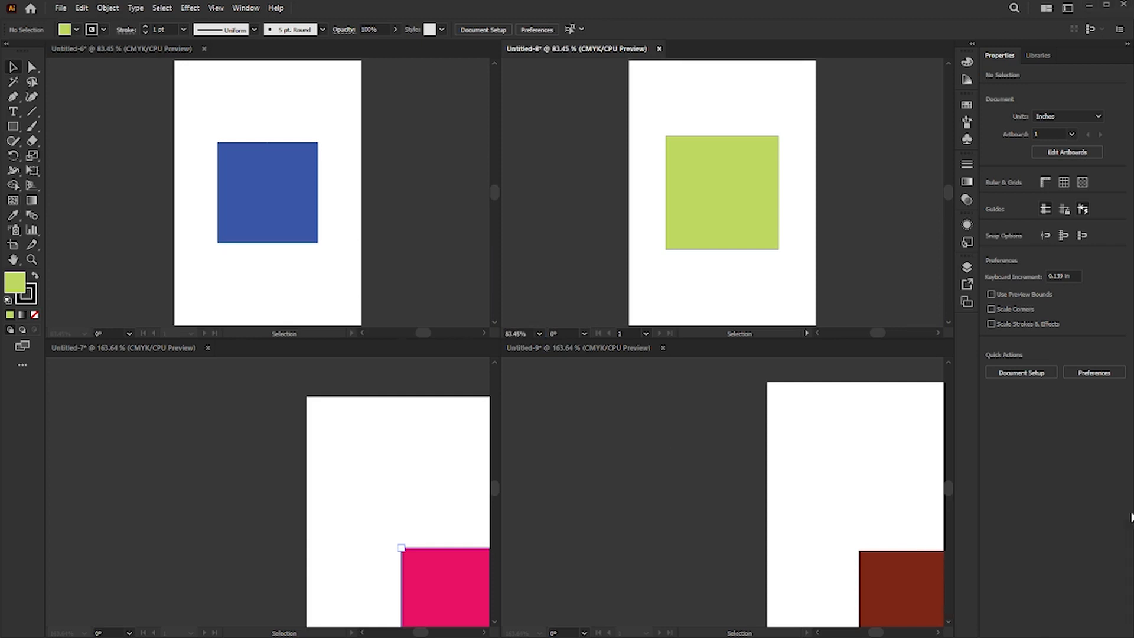
Set the zoom of the tiled Untitled-7 document with the pink square to Fit On Screen
left_click(306, 511)
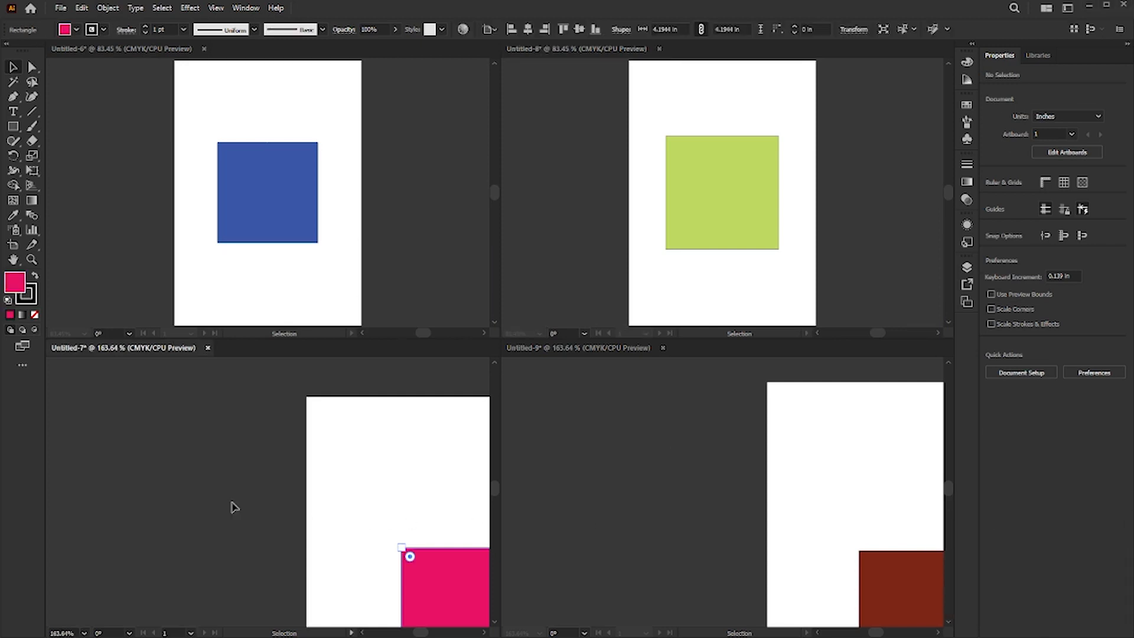
left_click(84, 632)
left_click(97, 620)
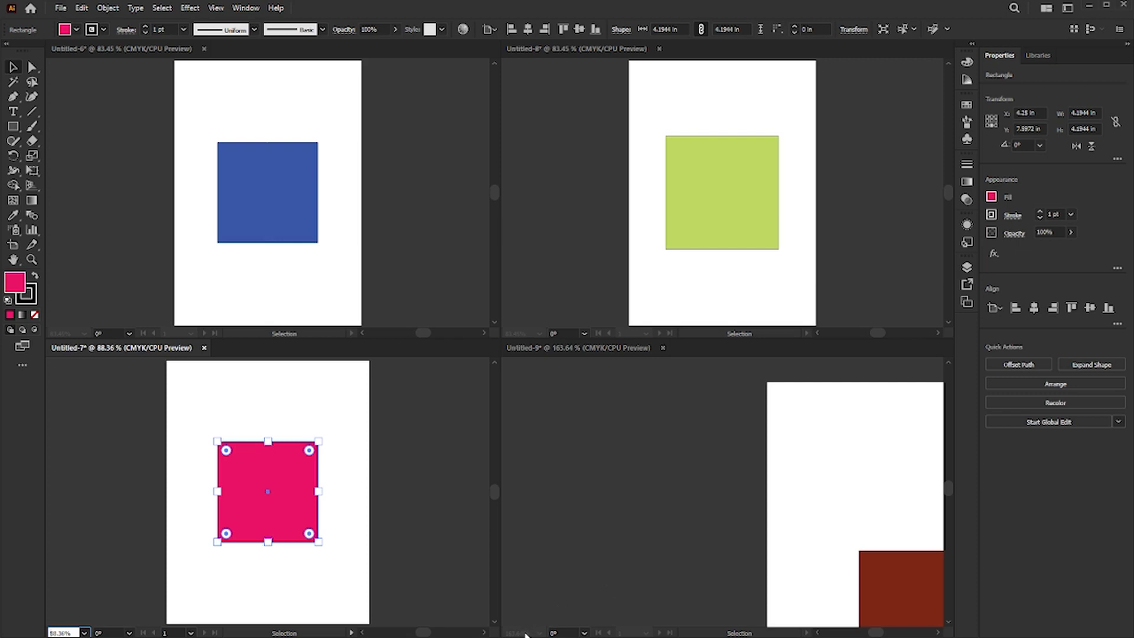
Switch the active document among the tiled windows and set the zoom of Untitled-9 with the brown square to Fit On Screen
left_click(611, 471)
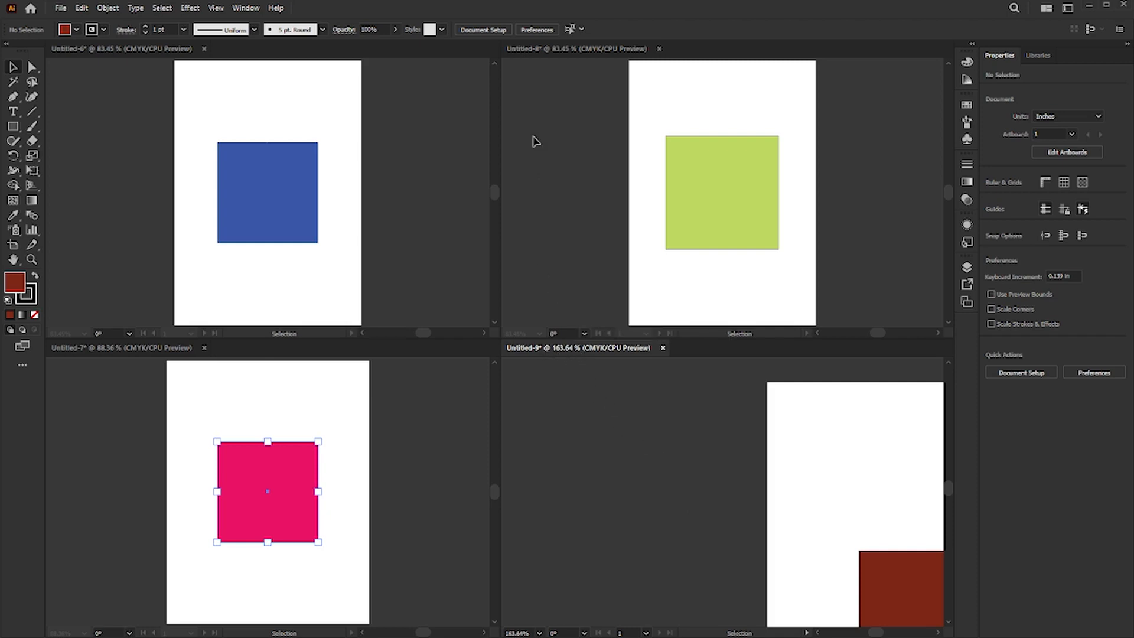
left_click(545, 92)
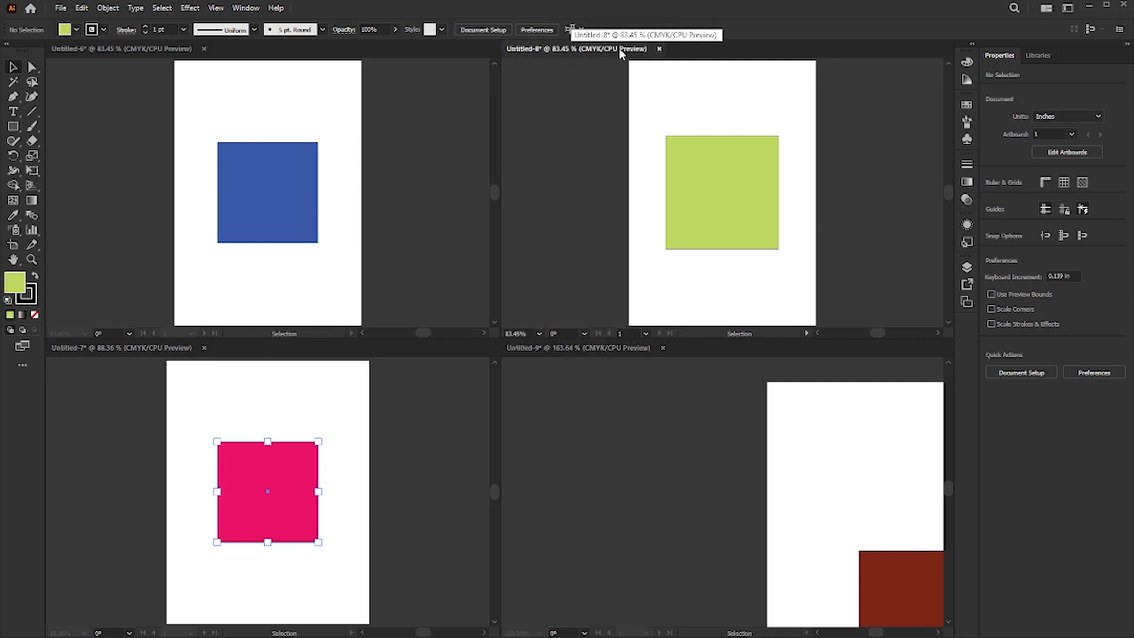
left_click(422, 116)
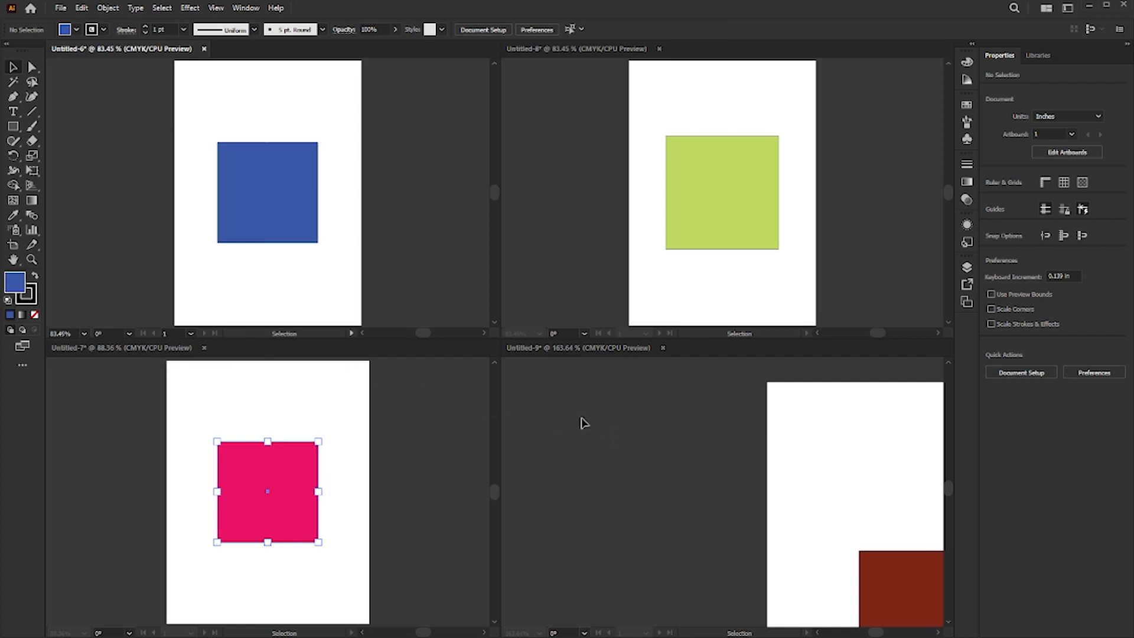
left_click(599, 481)
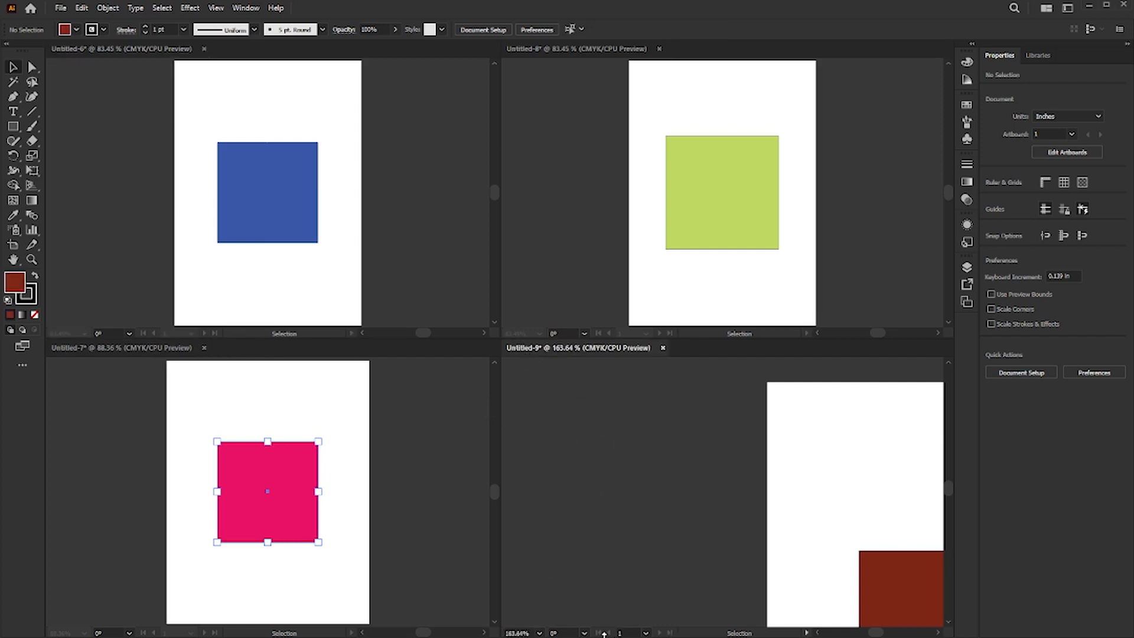
left_click(539, 632)
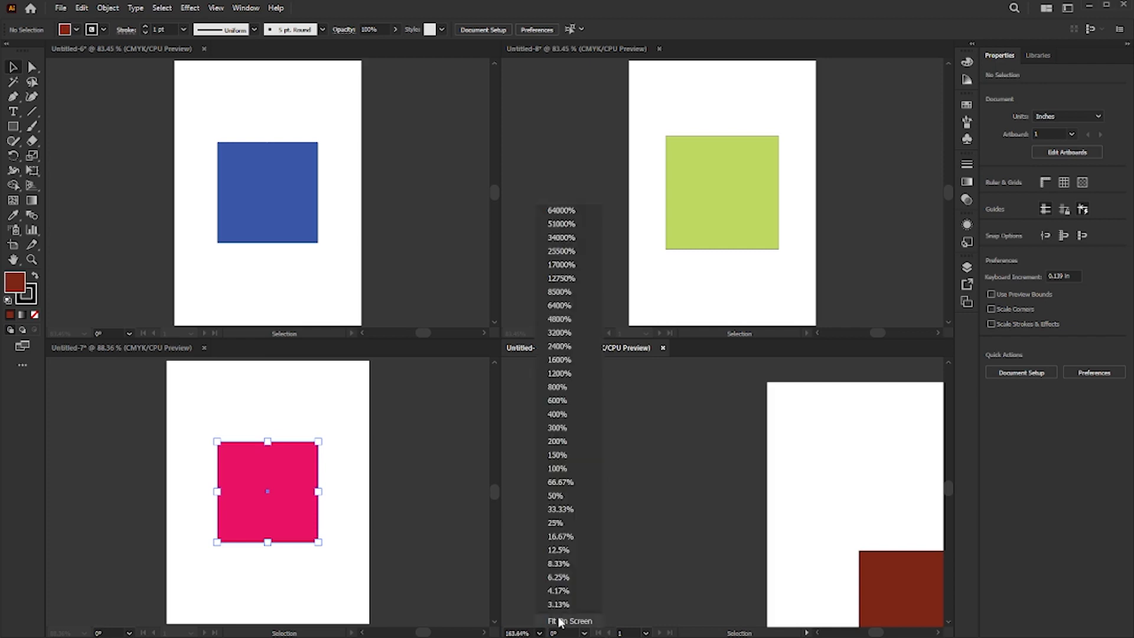
left_click(561, 619)
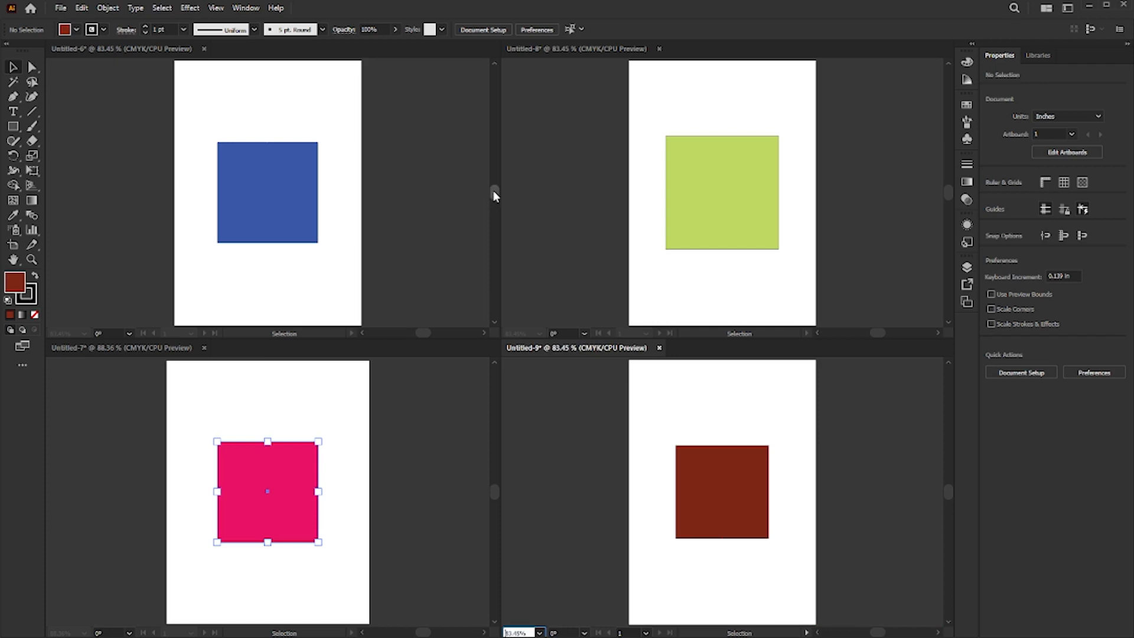
Scroll the tiled Untitled-6 and Untitled-8 windows separately to check how each document's view moves, and activate Untitled-9
left_click(447, 189)
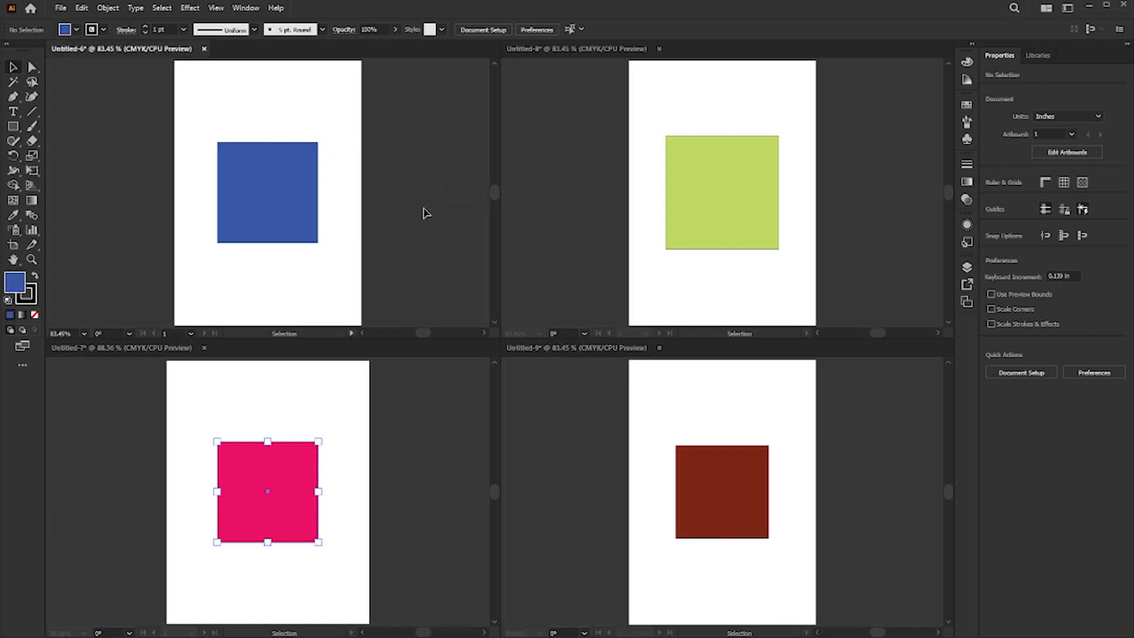
mouse_move(493, 192)
left_mouse_down()
mouse_move(491, 207)
mouse_move(493, 190)
left_mouse_up()
left_click_drag(427, 328, 427, 330)
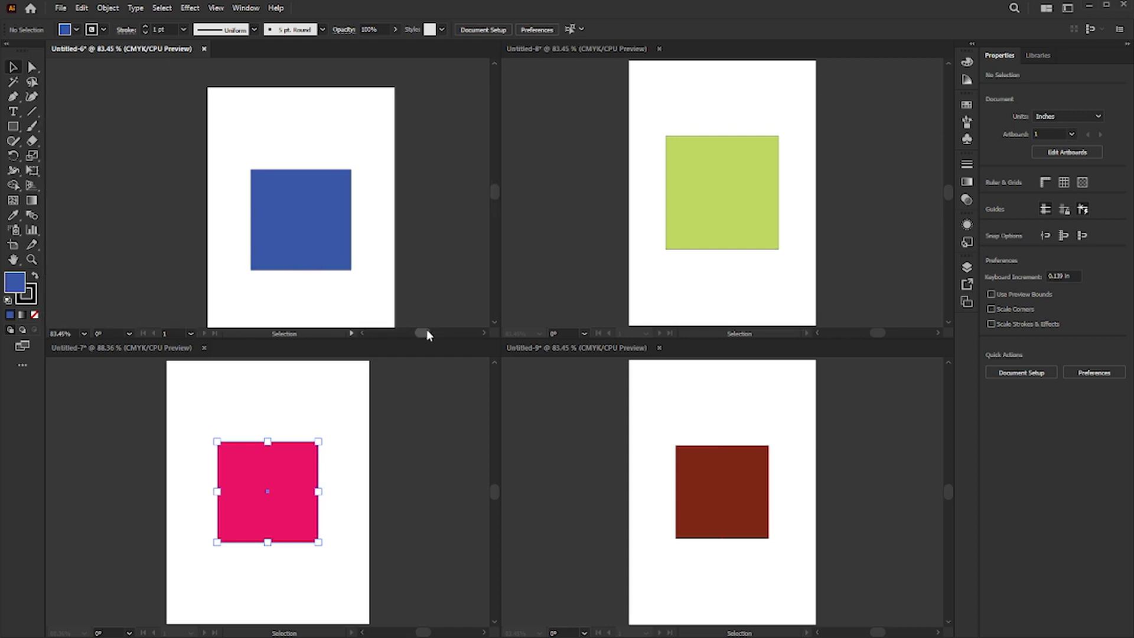
left_click(601, 258)
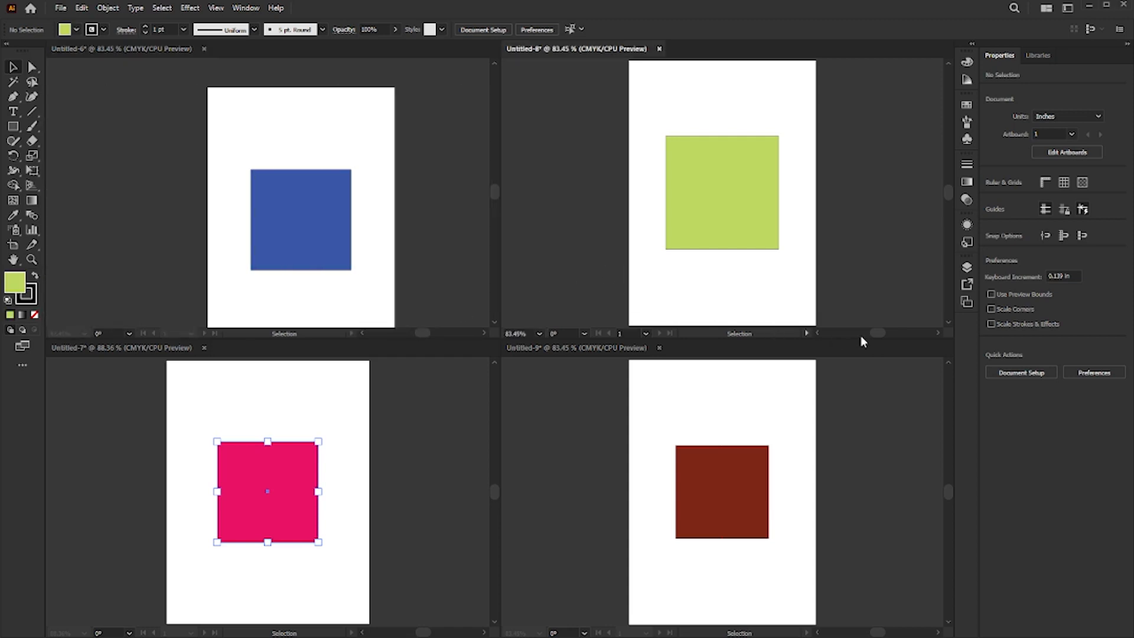
left_click_drag(878, 335, 868, 334)
left_click(850, 461)
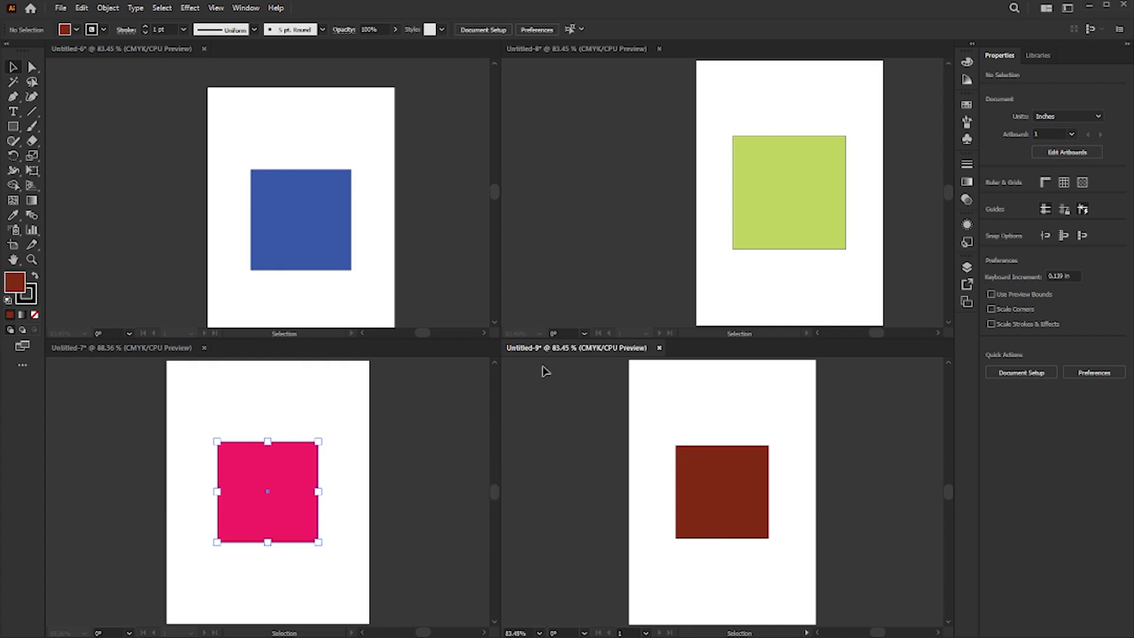
Draw a circle about 2.11 in wide above the blue square in Untitled-1 and one about 1.8 in wide above Untitled-3's pink square
left_click(146, 167)
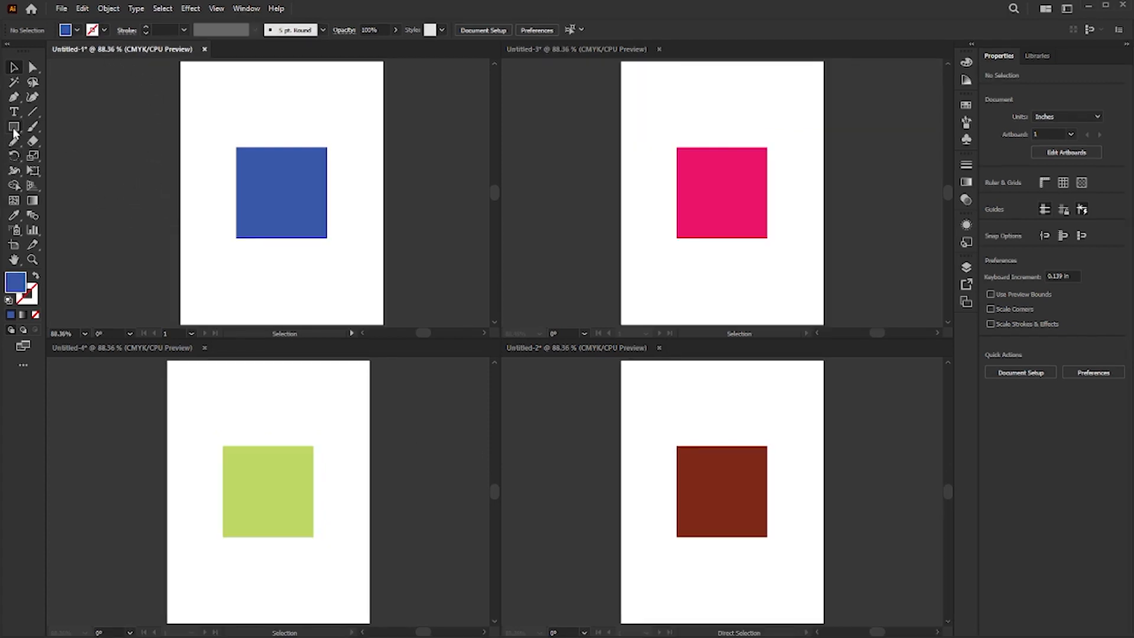
left_click_drag(14, 126, 55, 155)
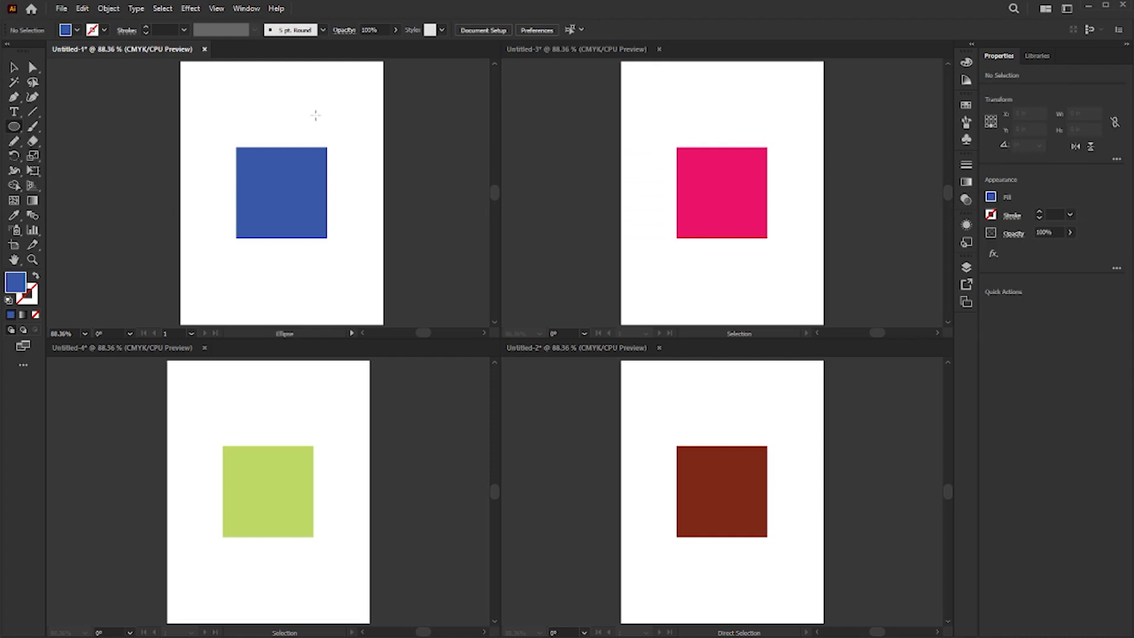
left_click_drag(228, 90, 258, 142)
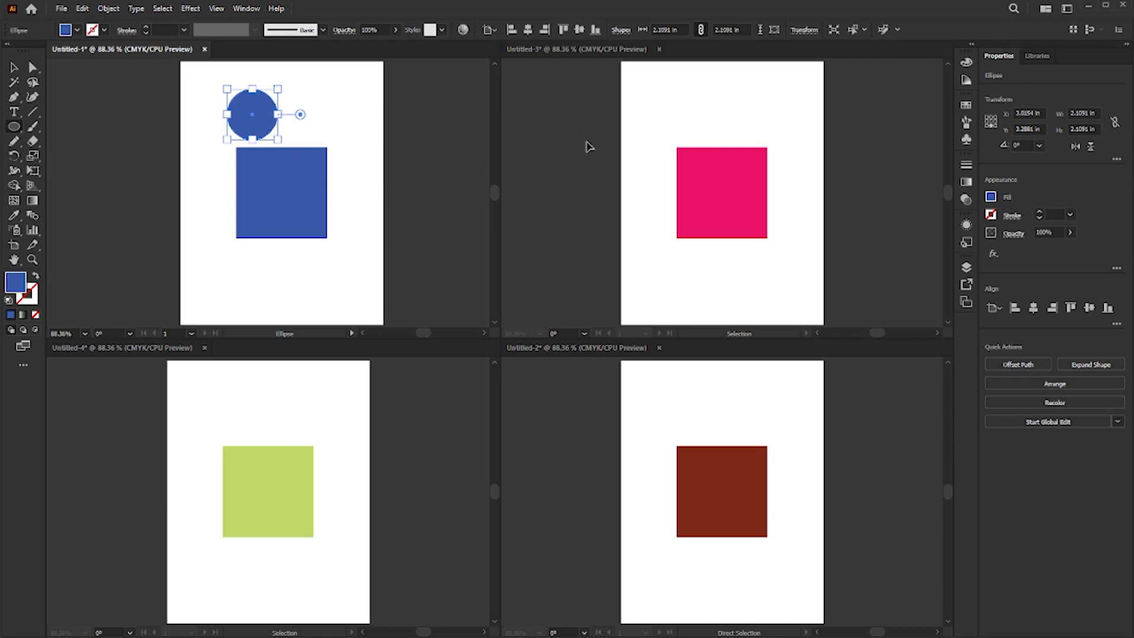
left_click(588, 145)
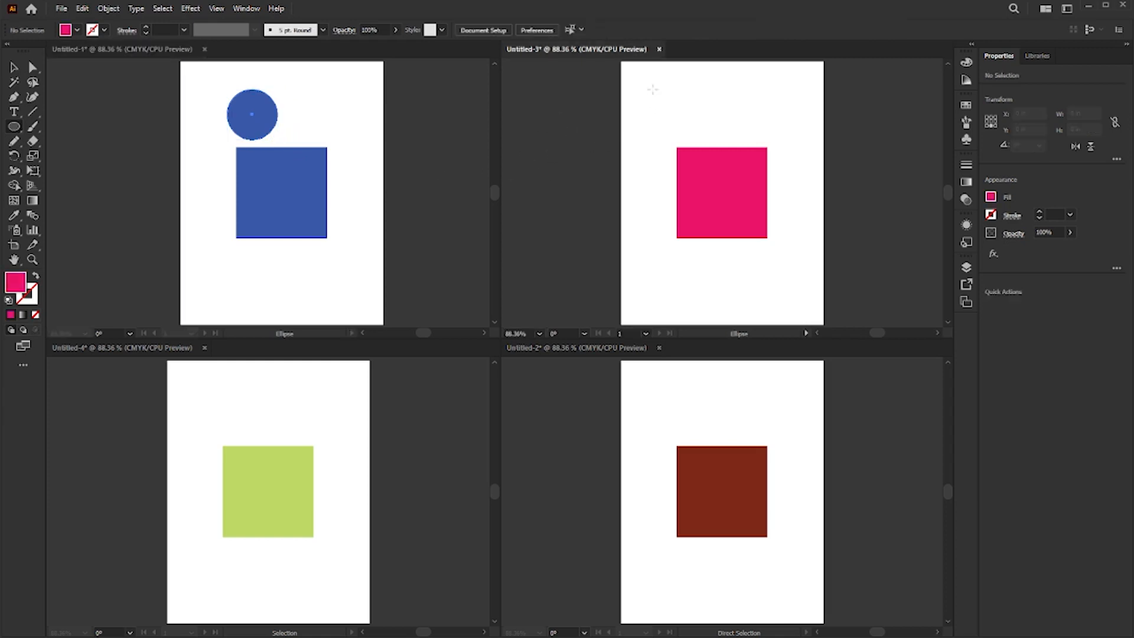
left_click_drag(653, 89, 695, 132)
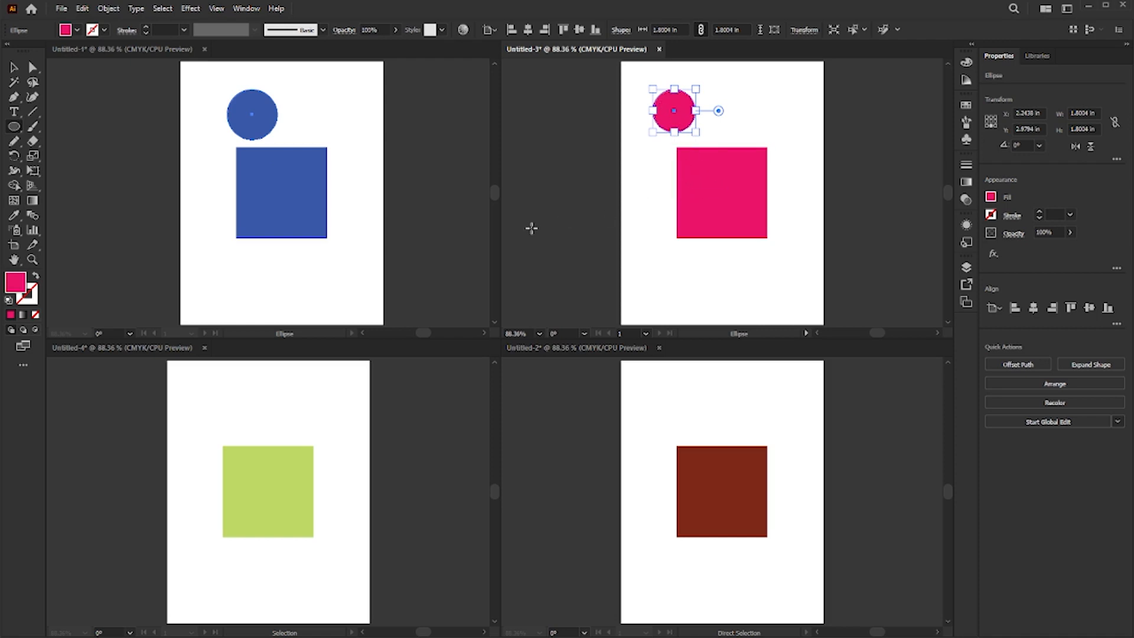
Alternate the active document between Untitled-1 and Untitled-3 to compare the tiled windows
left_click(367, 195)
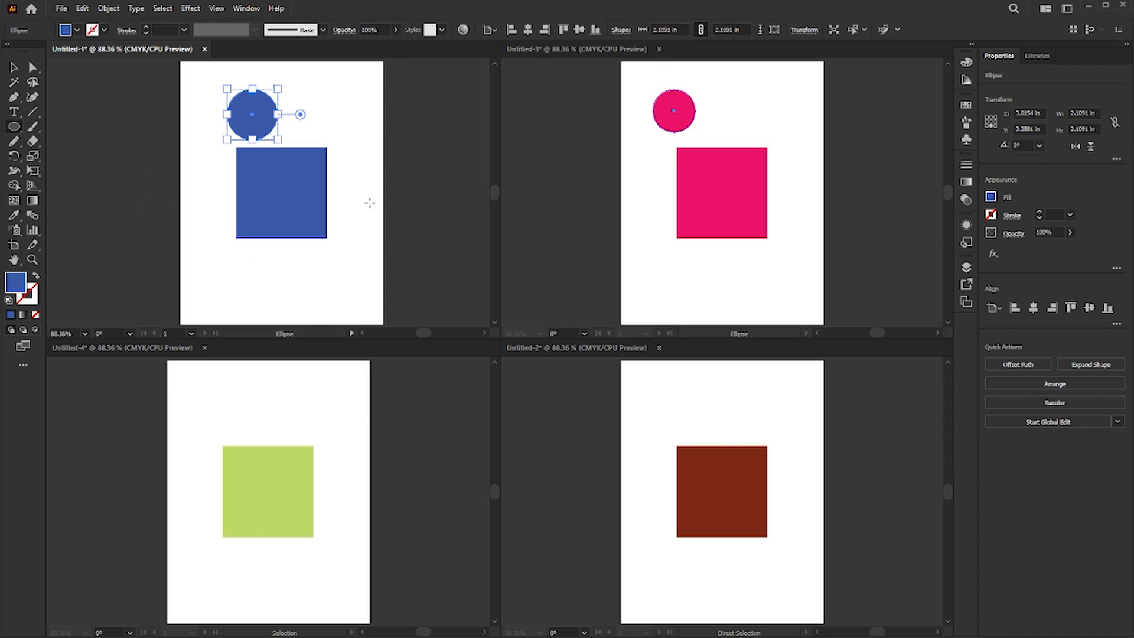
left_click(593, 177)
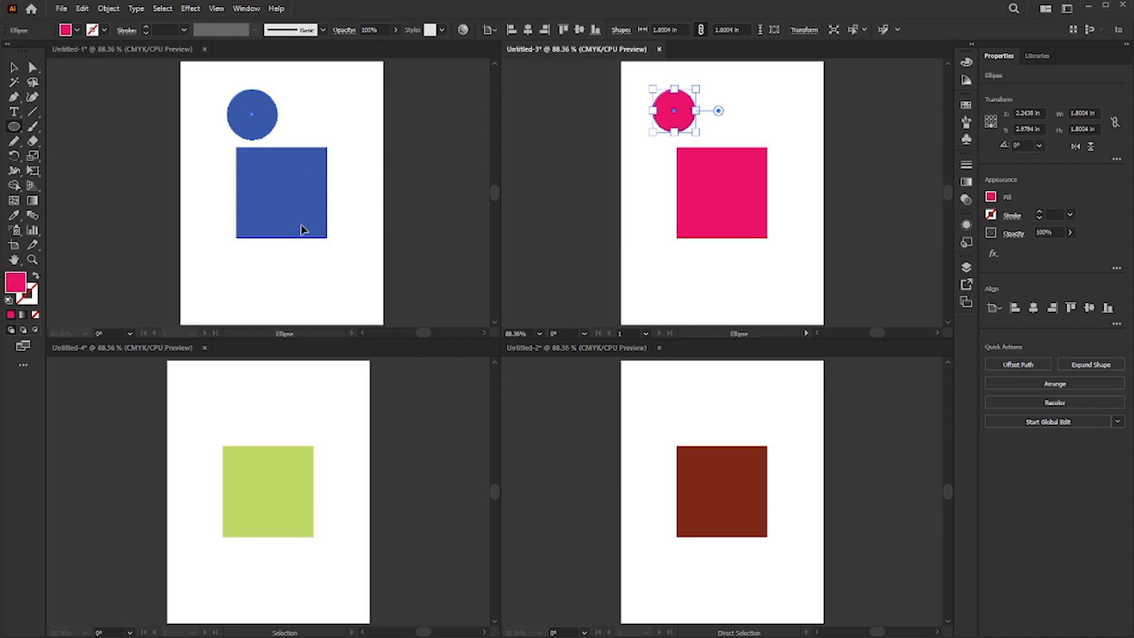
left_click(219, 231)
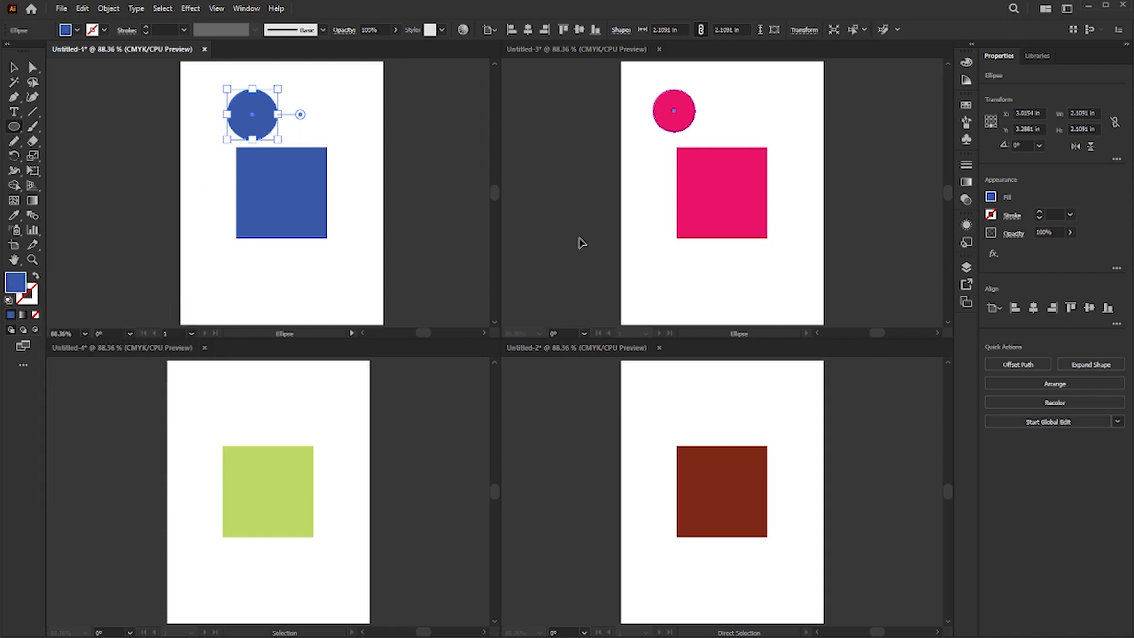
left_click(580, 240)
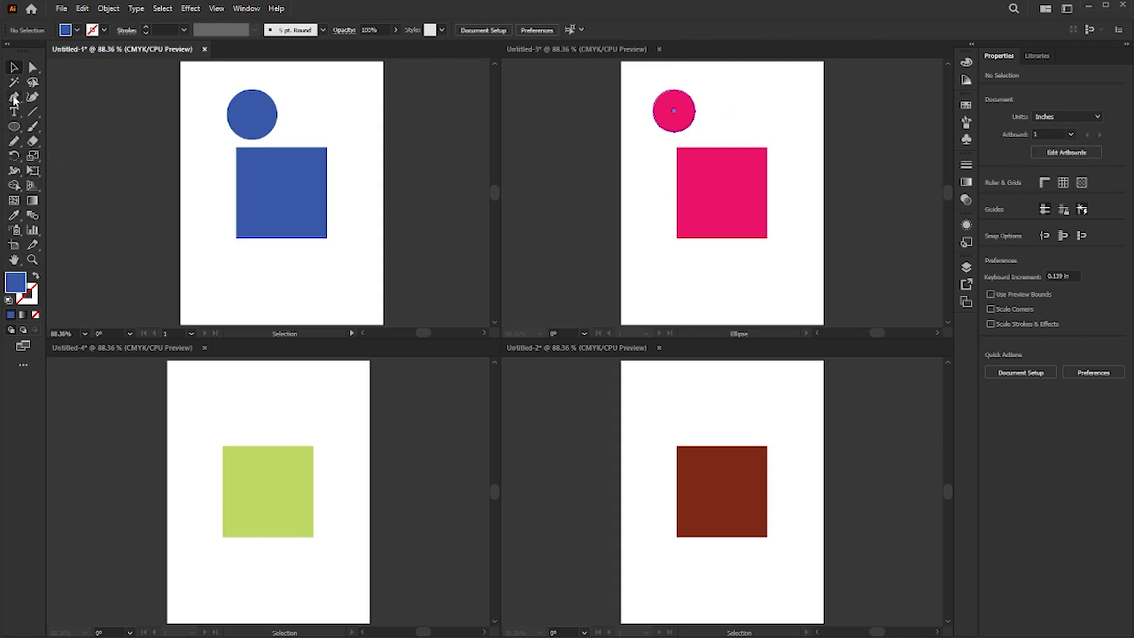
Draw a closed right triangle about 4.5 in wide and 2.1 in high with the Pen tool below the blue square in Untitled-1
left_click(14, 98)
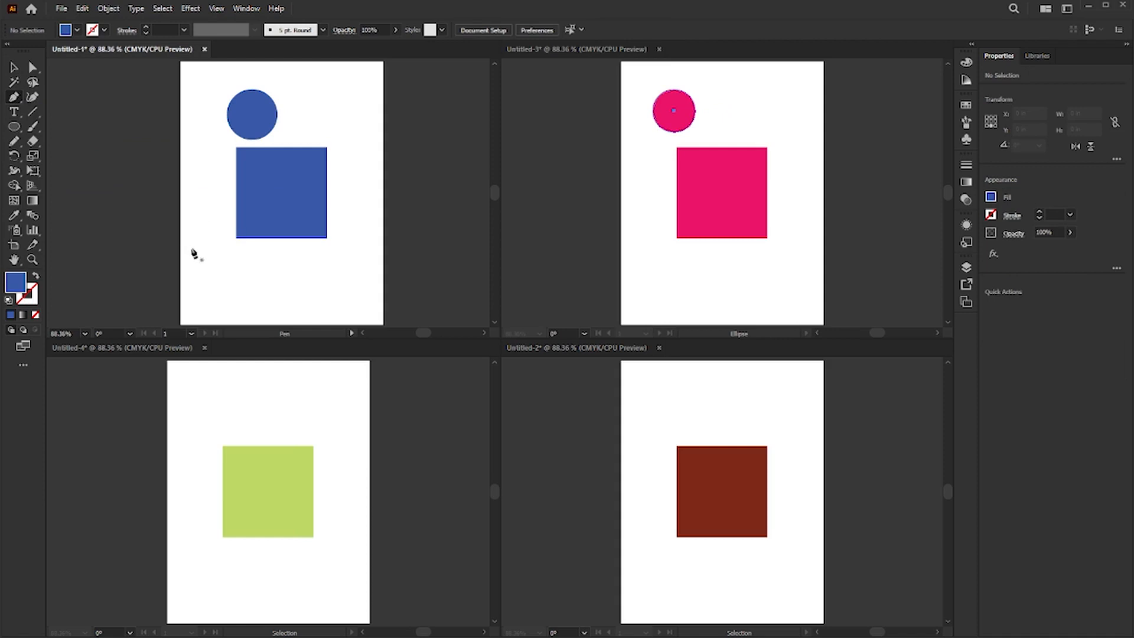
left_click(197, 249)
left_click(305, 248, "shift")
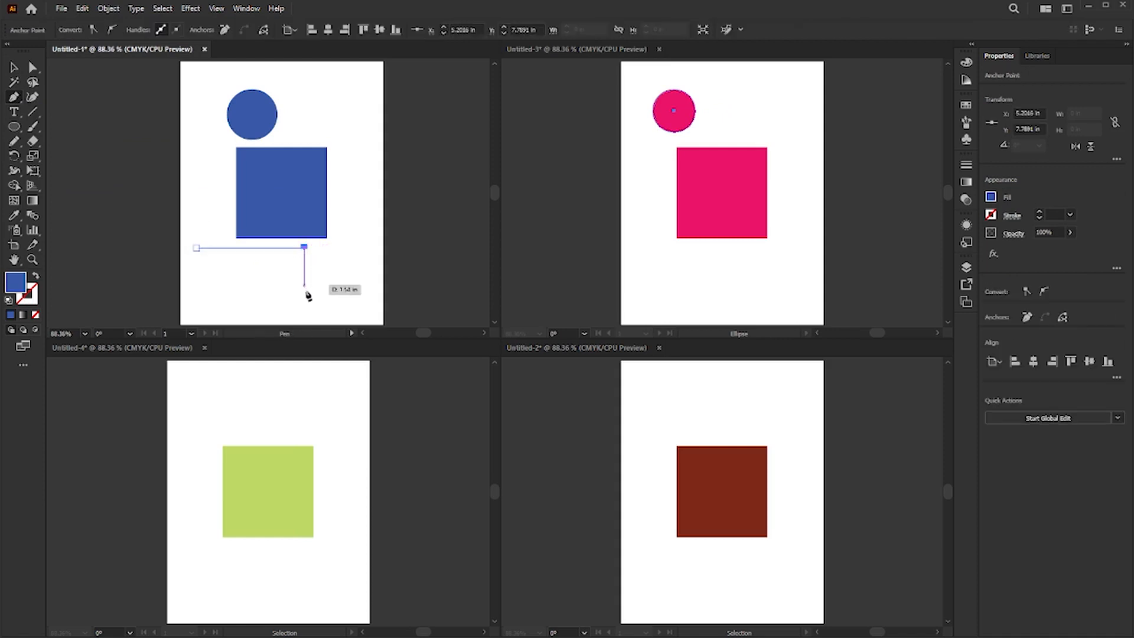
left_click(305, 298)
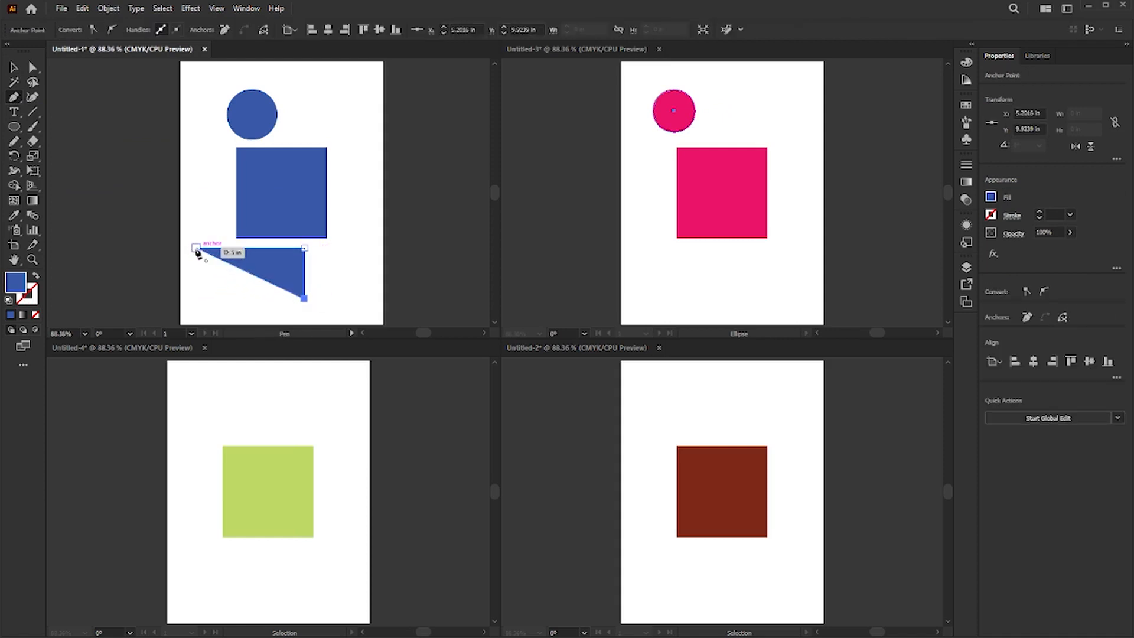
left_click(196, 248)
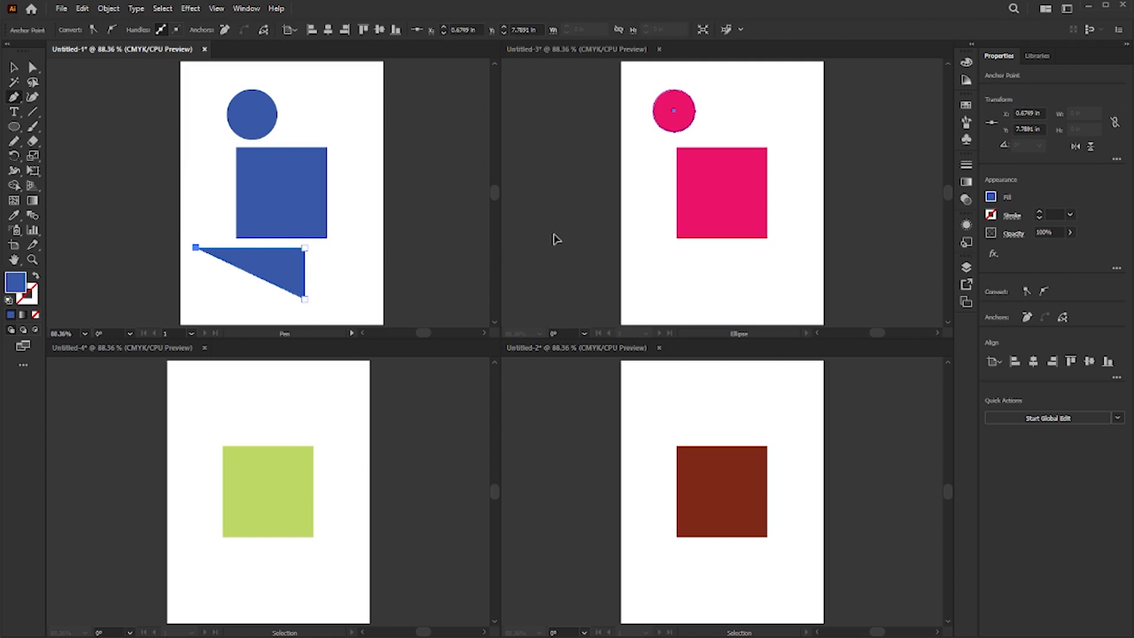
Draw a closed right triangle about 3.5 in wide and 2.1 in high with the Pen tool below the pink square in Untitled-3
left_click(555, 239)
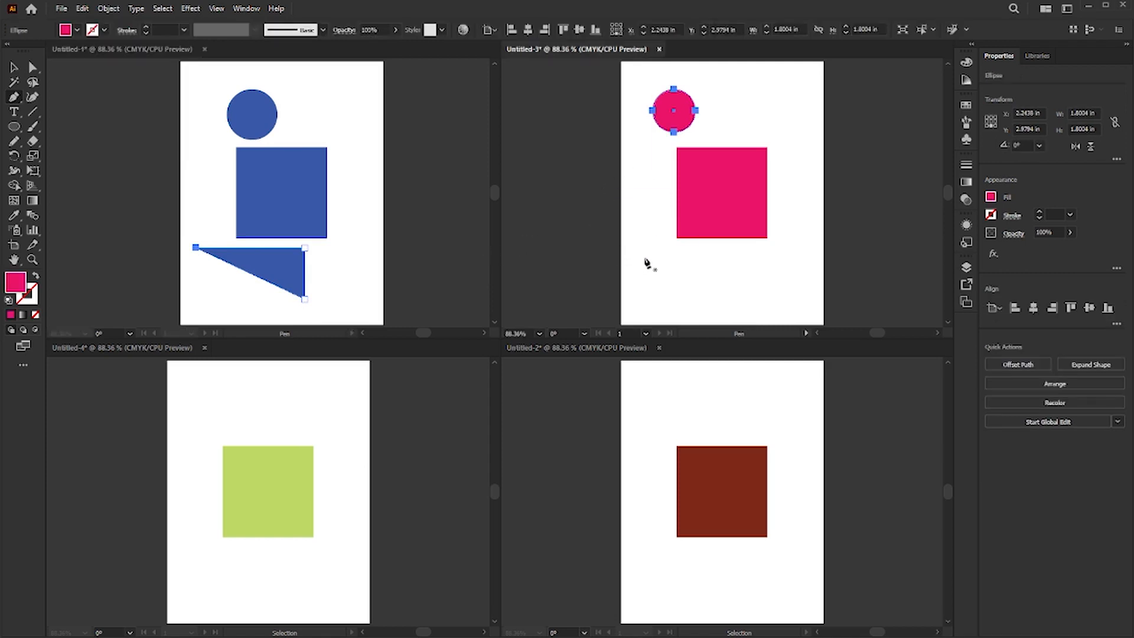
left_click(669, 258)
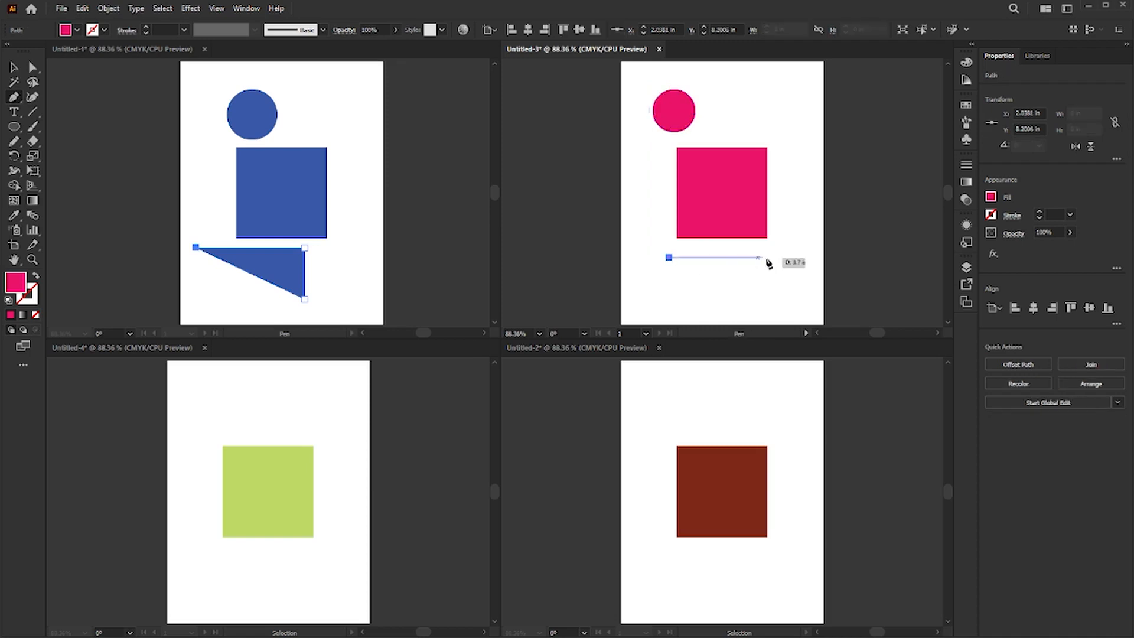
left_click(752, 258)
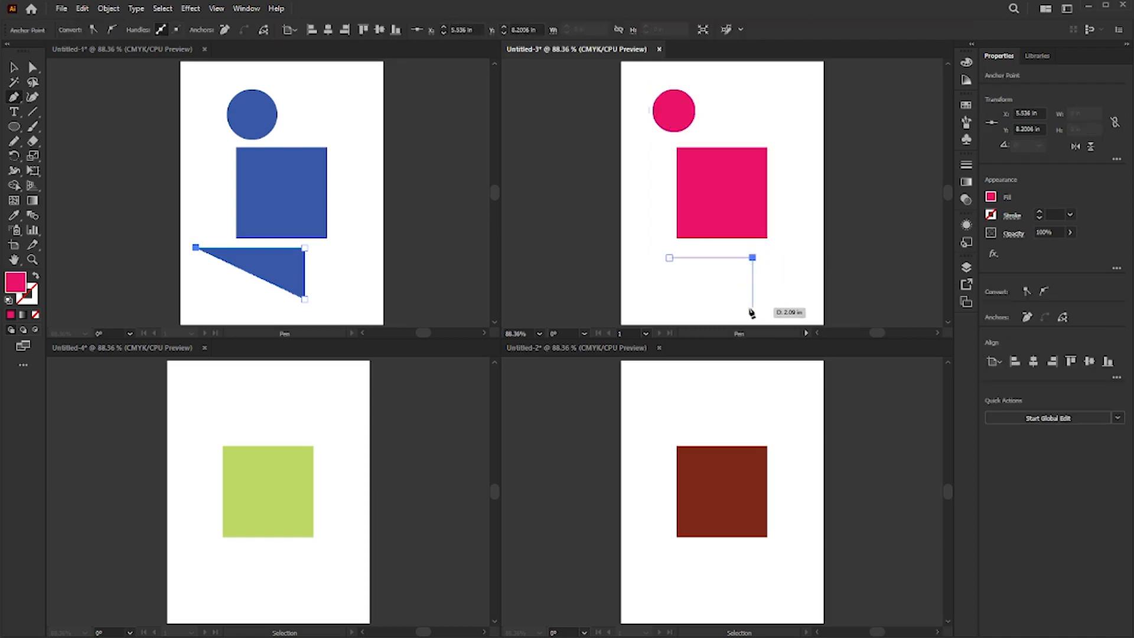
left_click(752, 308)
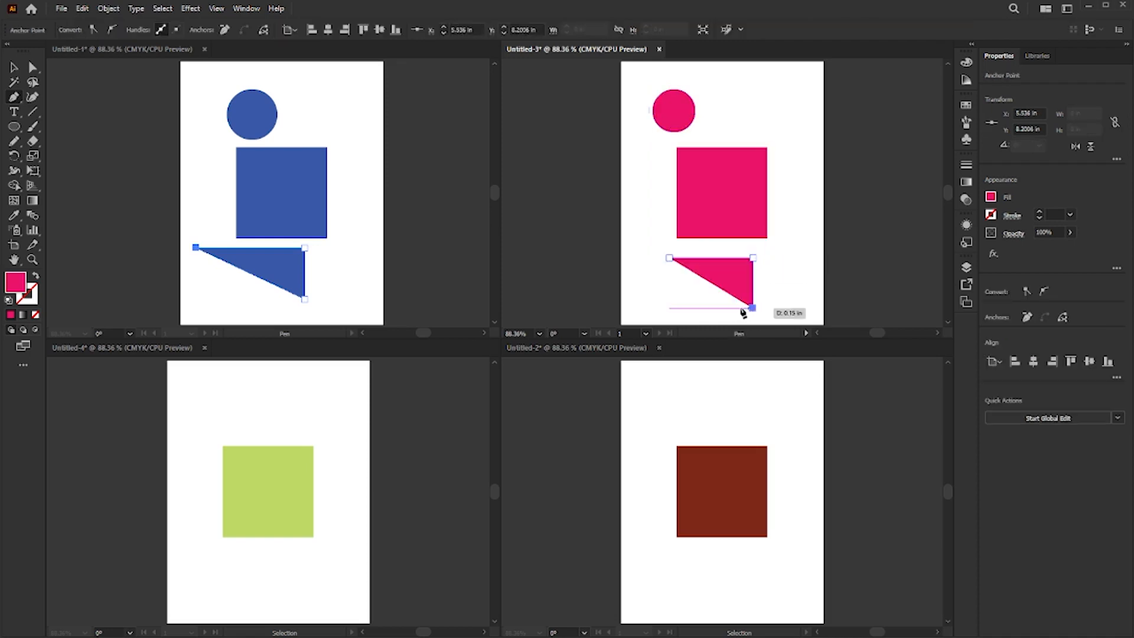
left_click(670, 259)
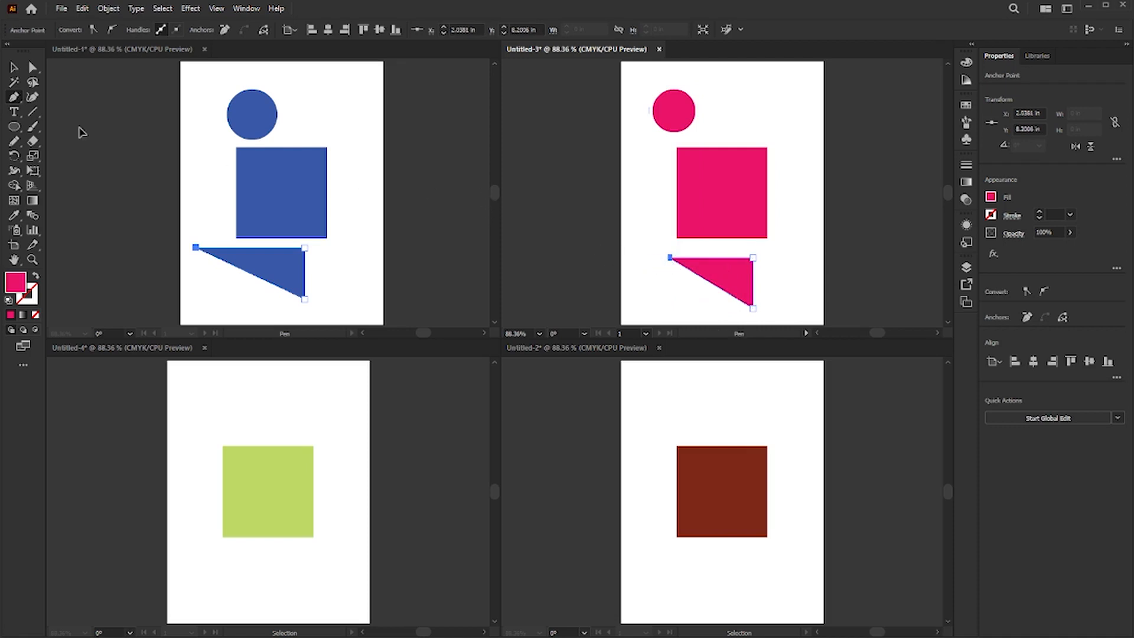
Draw a star about 2 in wide beside the pink circle in Untitled-3 and one about 2.2 in wide beside Untitled-1's blue circle
left_click_drag(14, 128, 56, 185)
left_click_drag(758, 90, 775, 113)
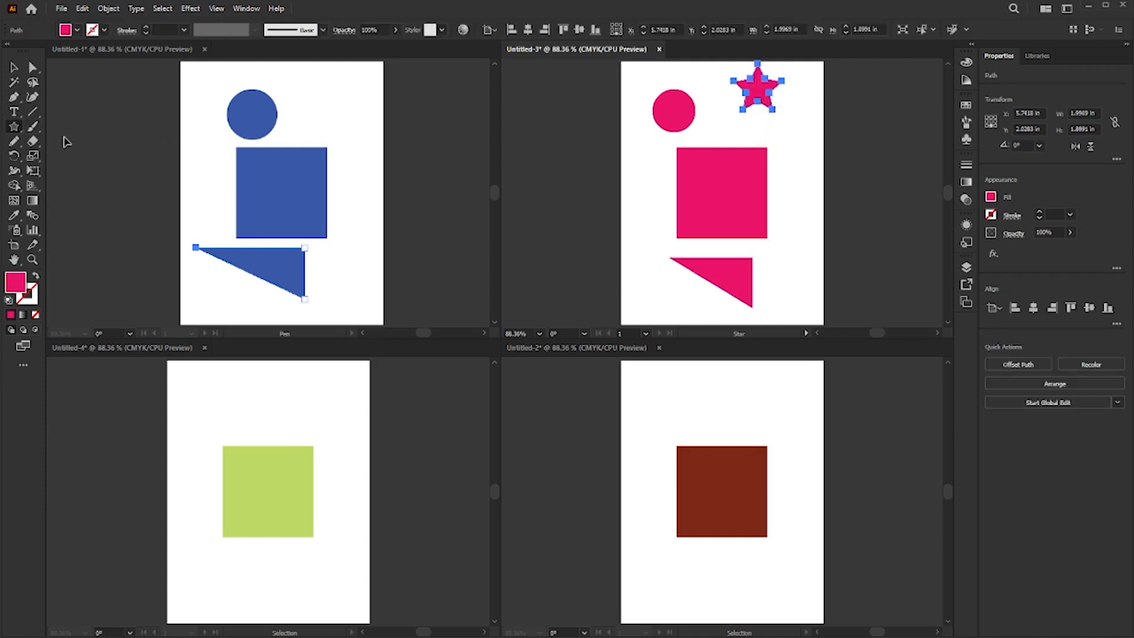
left_click(63, 136)
left_click_drag(327, 96, 345, 120)
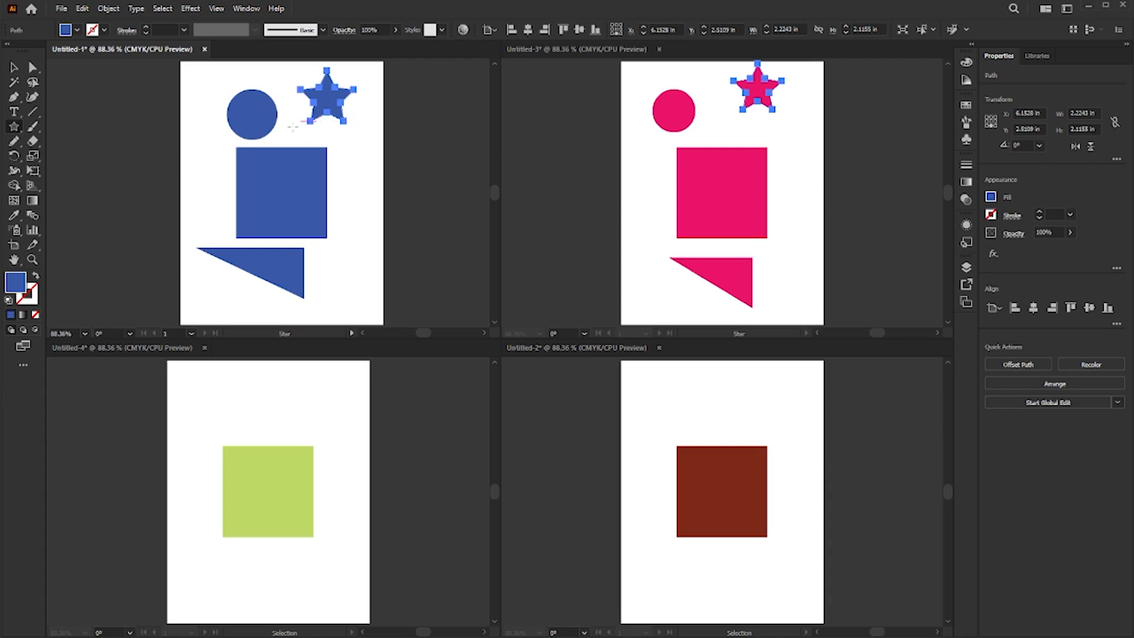
Draw a hexagon about 1.47 in wide with the Polygon tool beside the blue triangle in Untitled-1
left_click(15, 131)
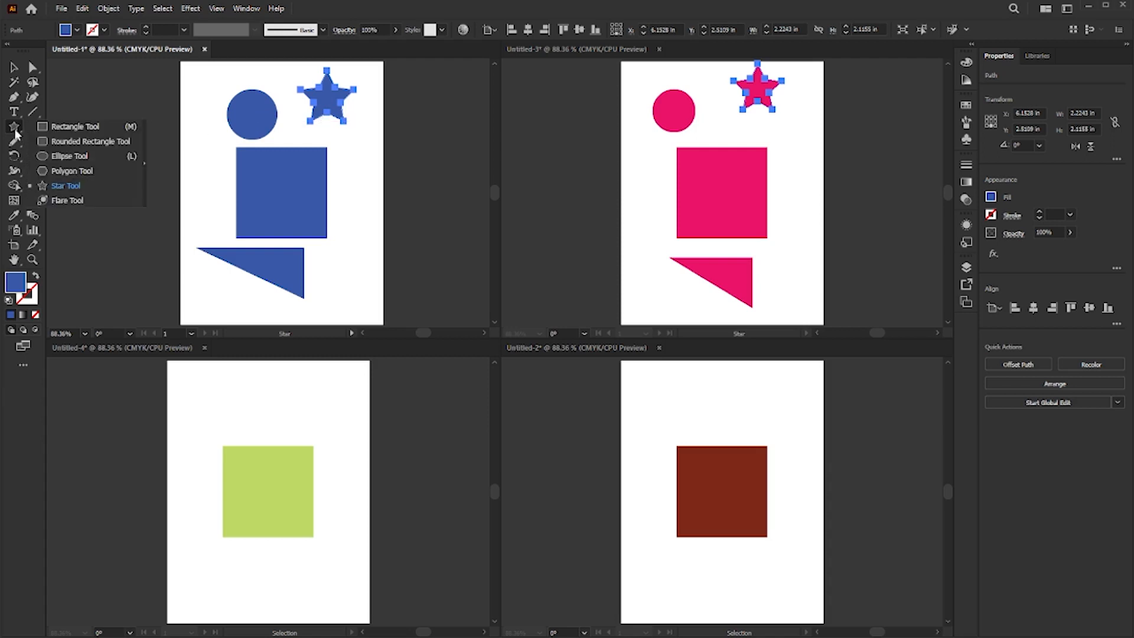
left_click(72, 170)
left_click_drag(339, 256, 355, 278)
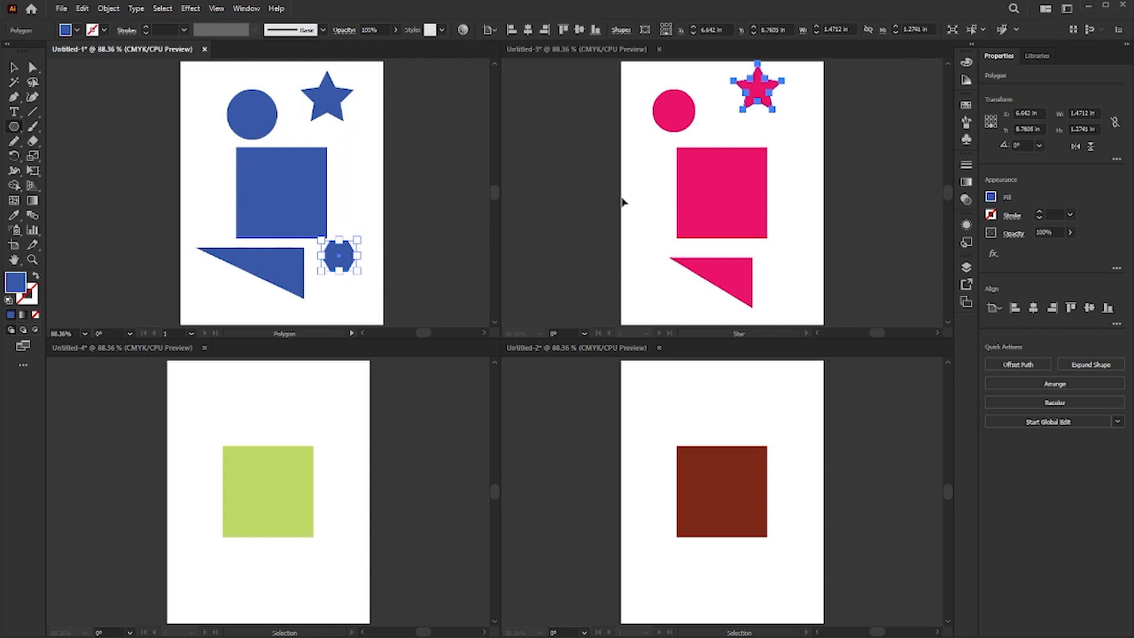
Activate Untitled-3, switch to the Selection tool and deselect the pink star
left_click(621, 197)
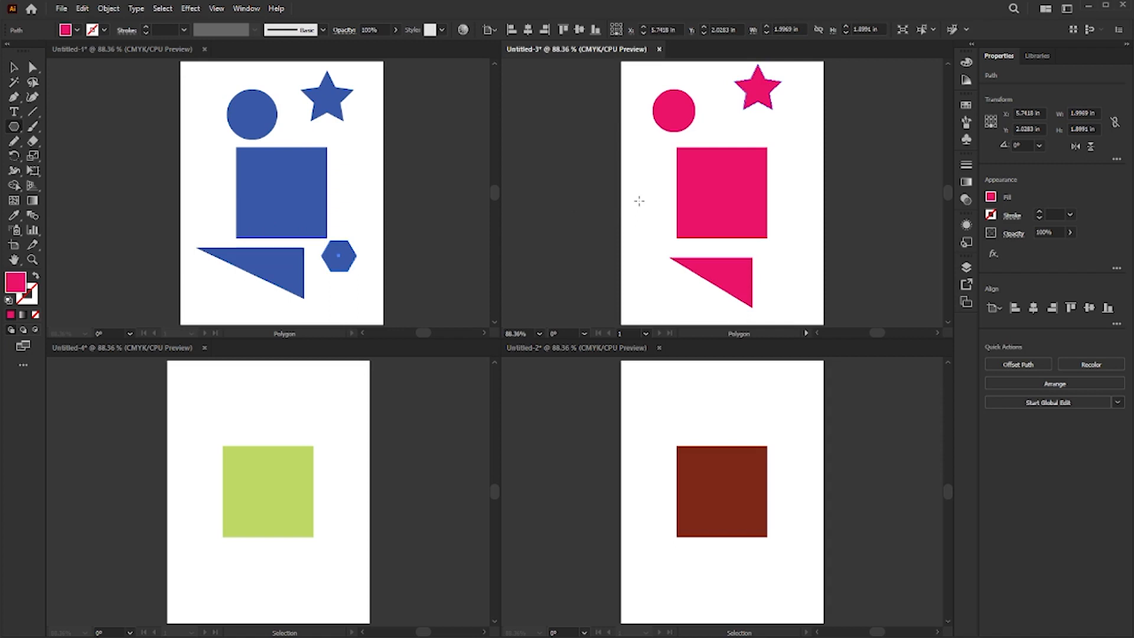
left_click(14, 70)
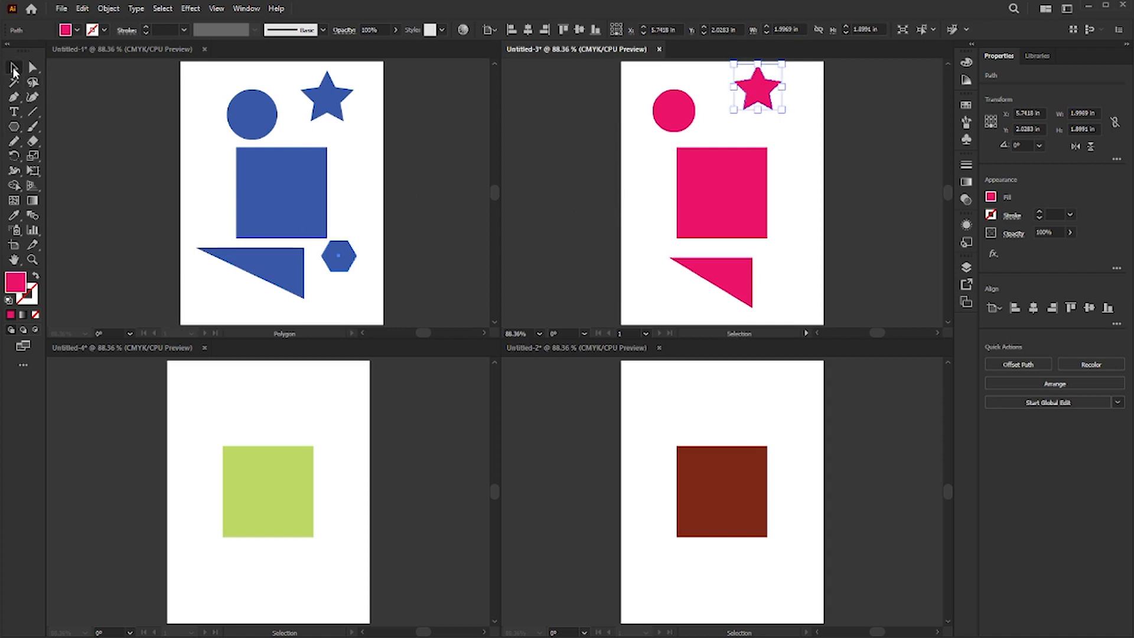
left_click(539, 230)
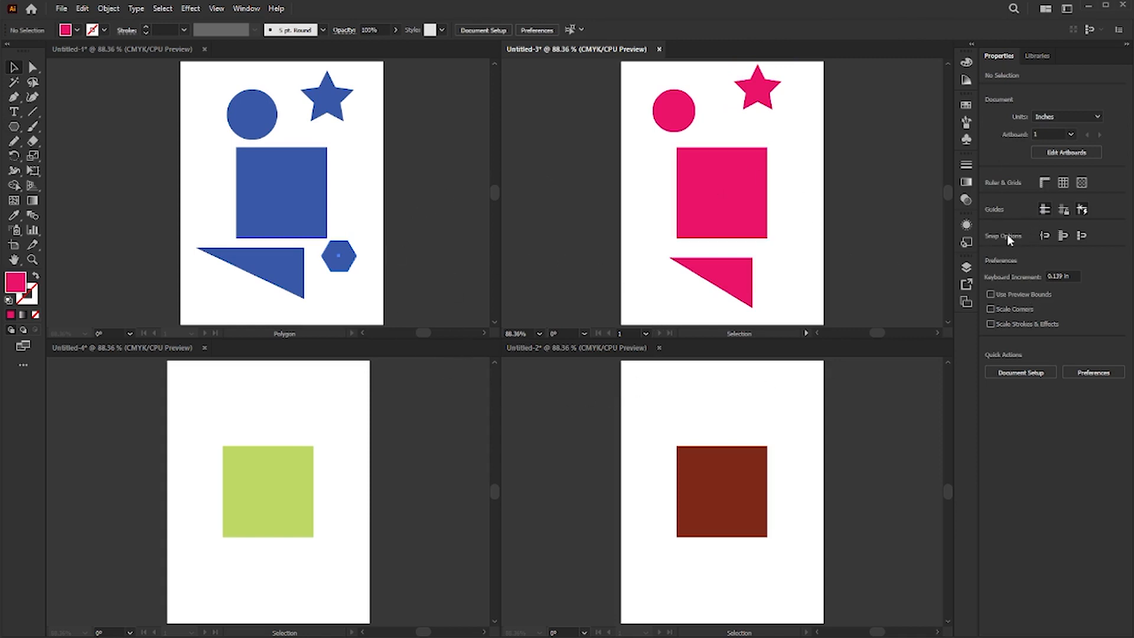
Switch between the tiled documents, making Untitled-1, Untitled-3, Untitled-2 and Untitled-4 active in turn and finishing on Untitled-2
left_click(421, 226)
left_click(422, 222)
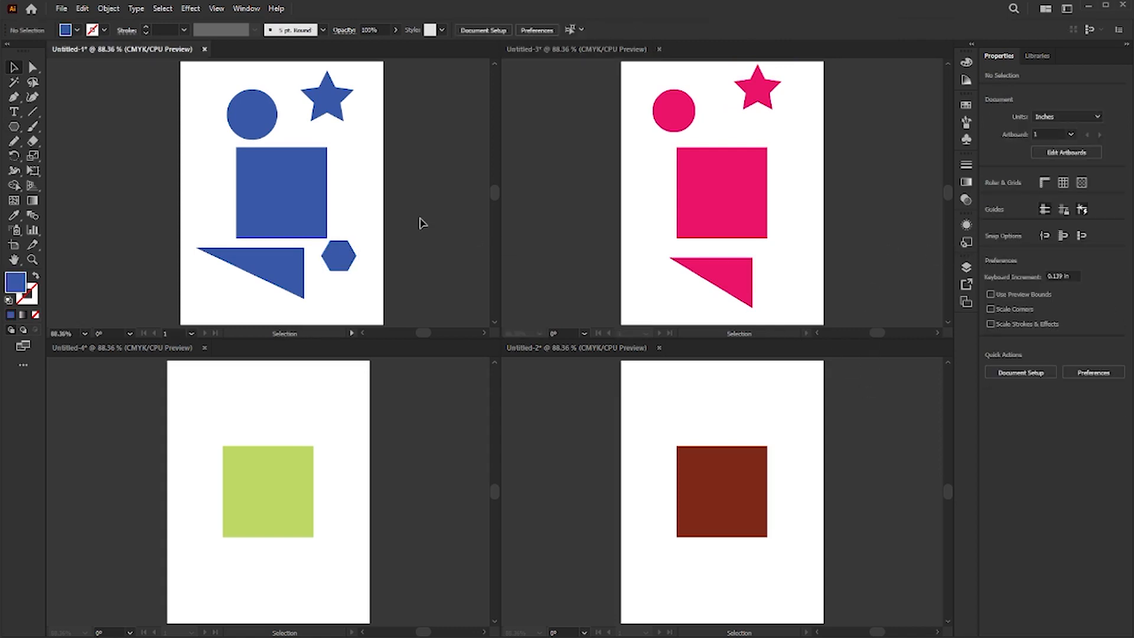
left_click(555, 220)
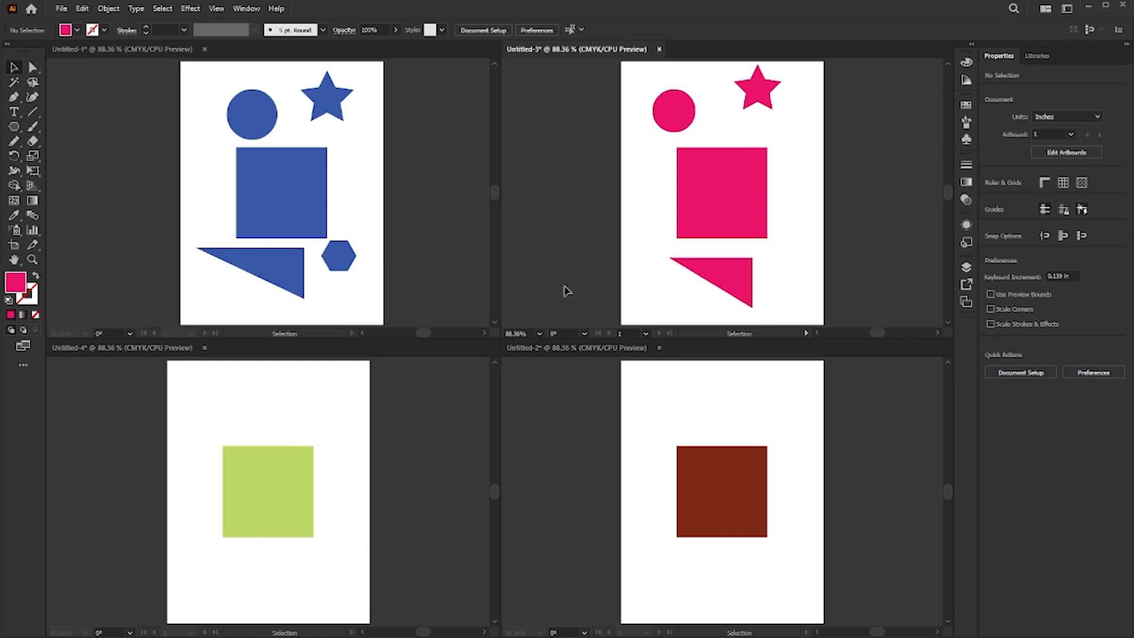
left_click(586, 431)
left_click(468, 440)
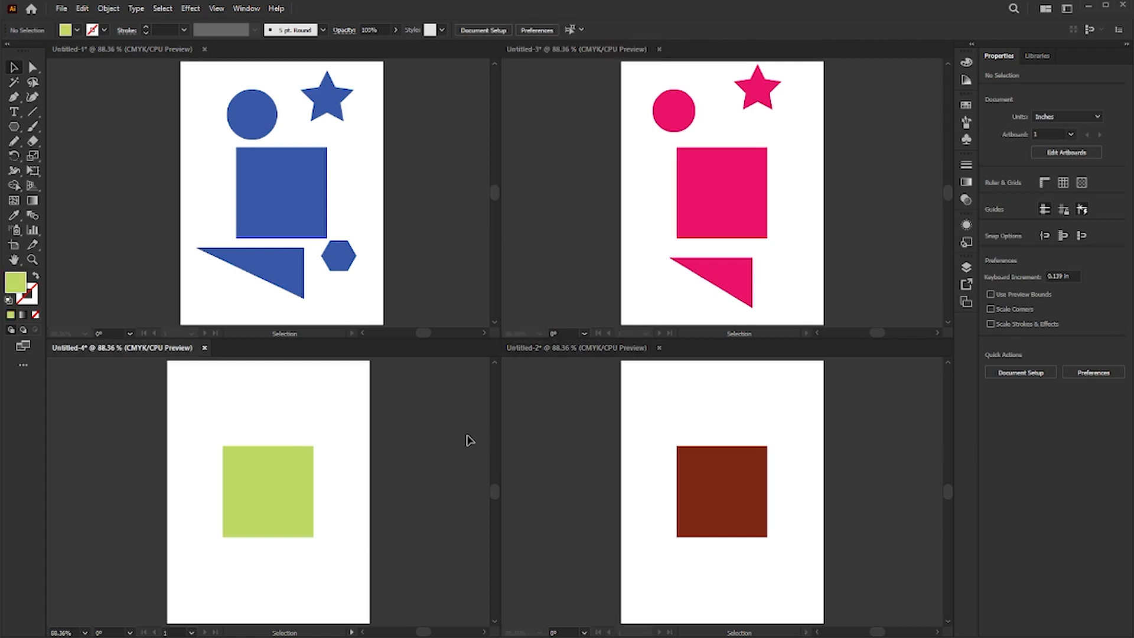
left_click(450, 300)
left_click(573, 310)
left_click(584, 424)
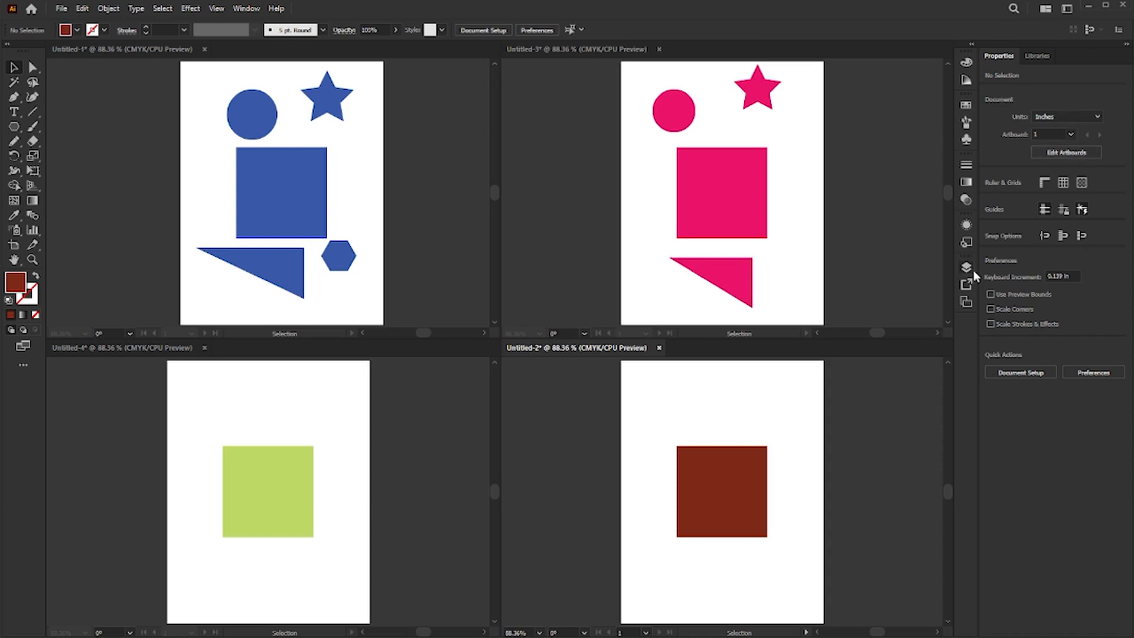
Select the pink square in Untitled-3 and the blue square in Untitled-1
left_click(810, 194)
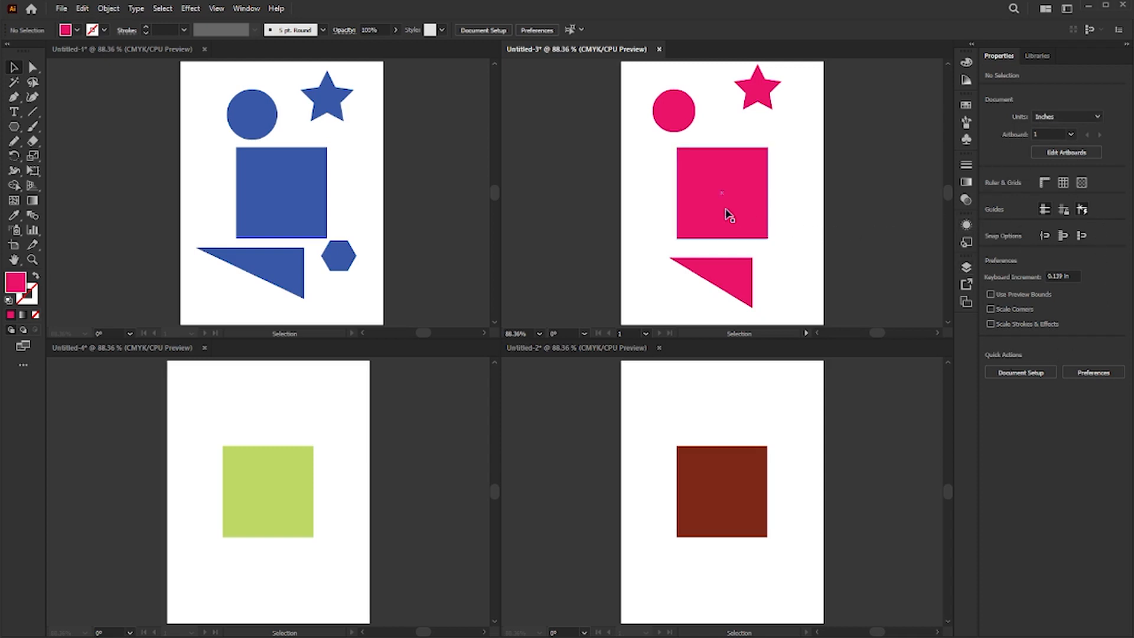
left_click(711, 195)
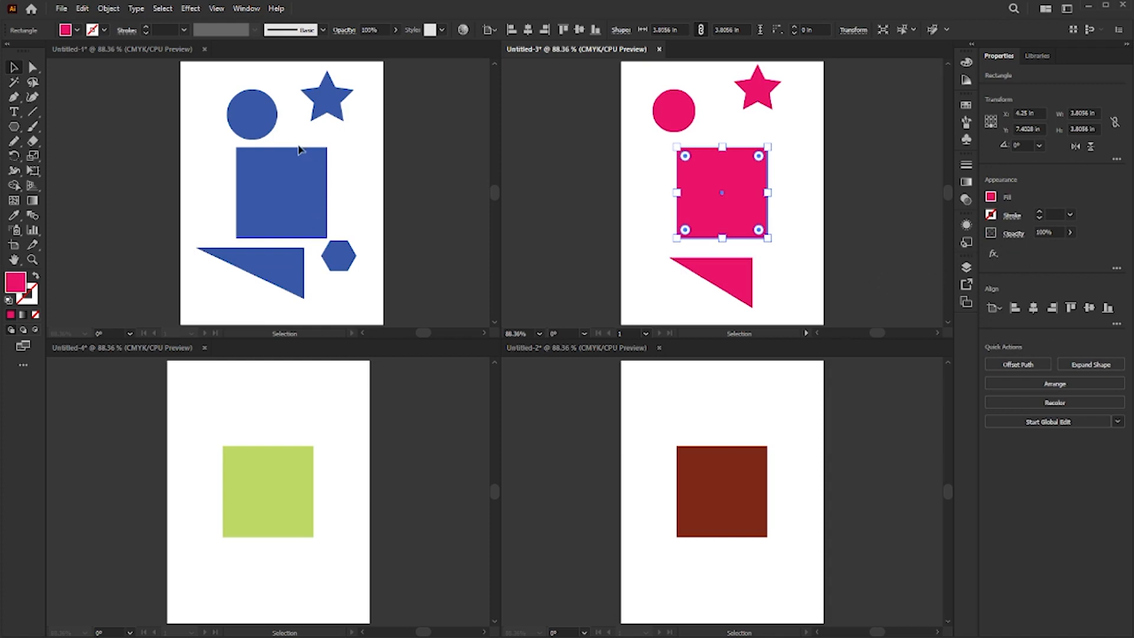
left_click(284, 207)
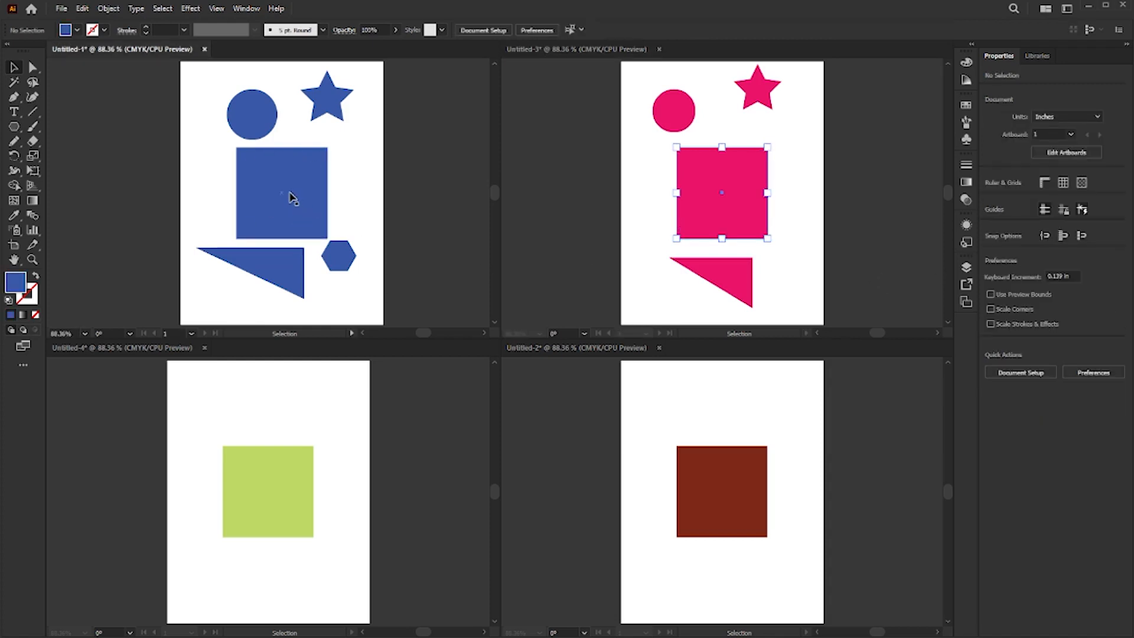
left_click(291, 197)
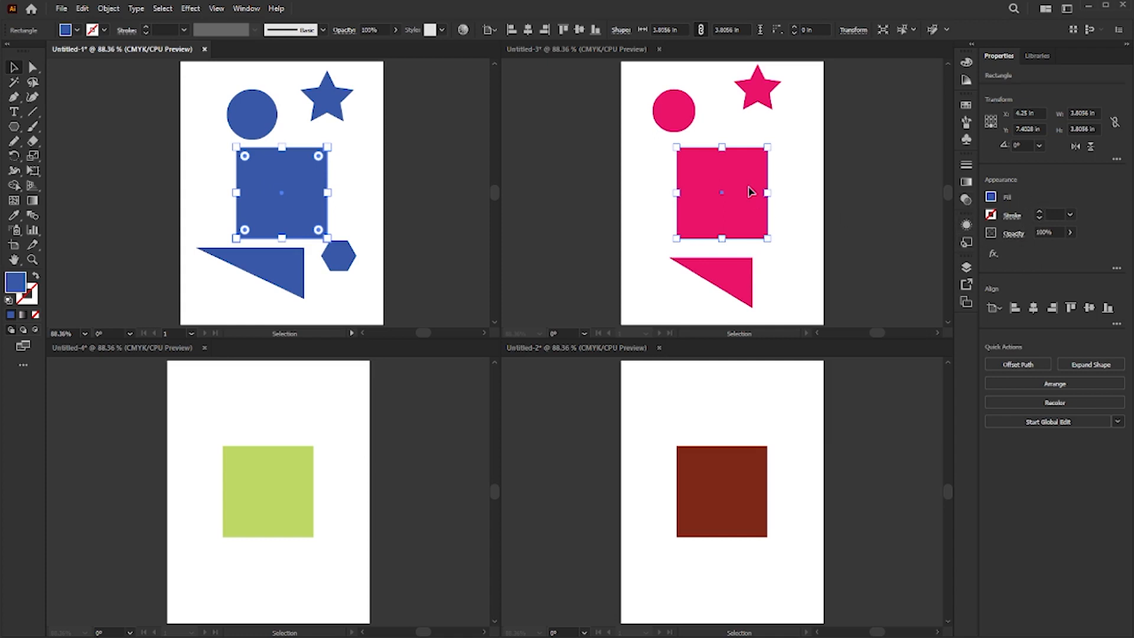
Activate Untitled-3, return to Untitled-1 and deselect the blue square there
left_click(809, 171)
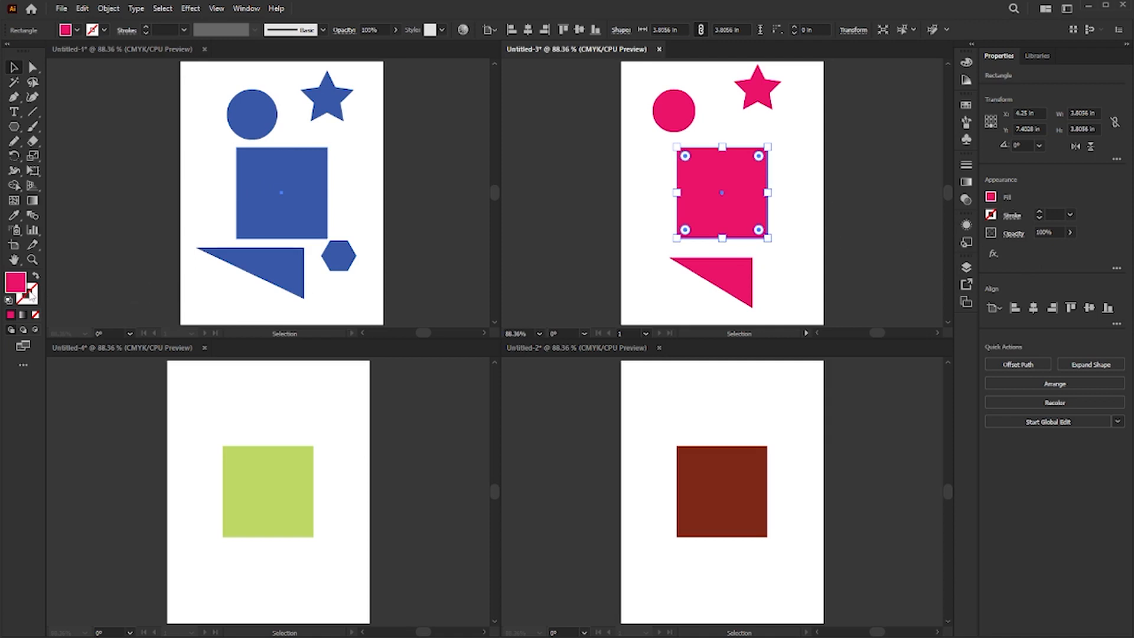
left_click(444, 249)
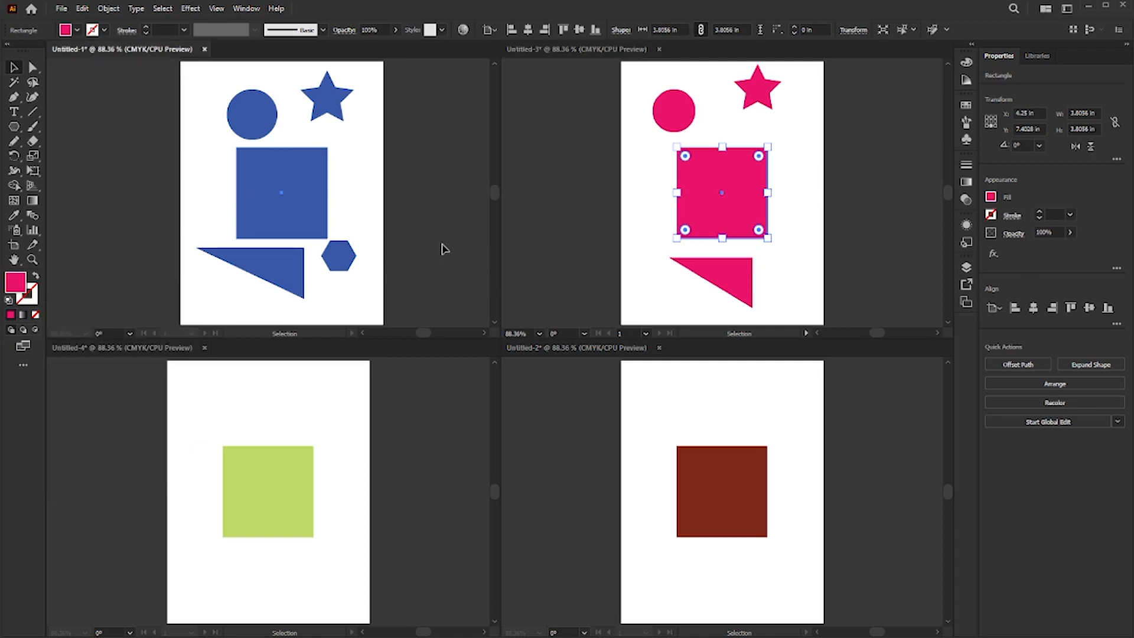
left_click(438, 219)
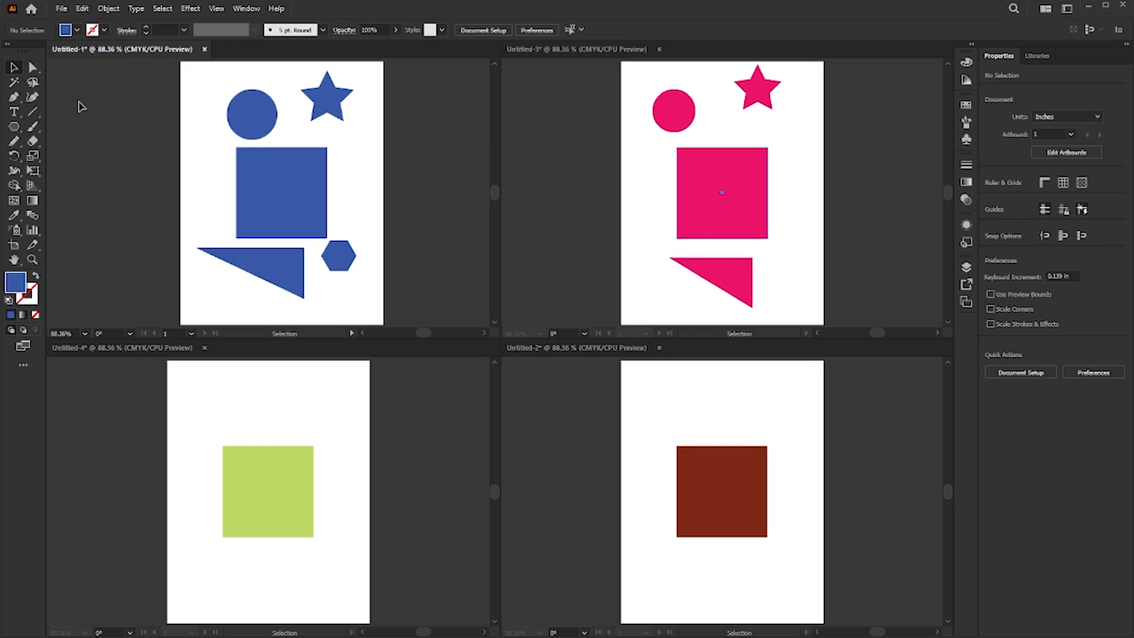
Save the Untitled-1 document to the Desktop as an Adobe Illustrator file, keeping the Illustrator 2020 version and default options
left_click(61, 9)
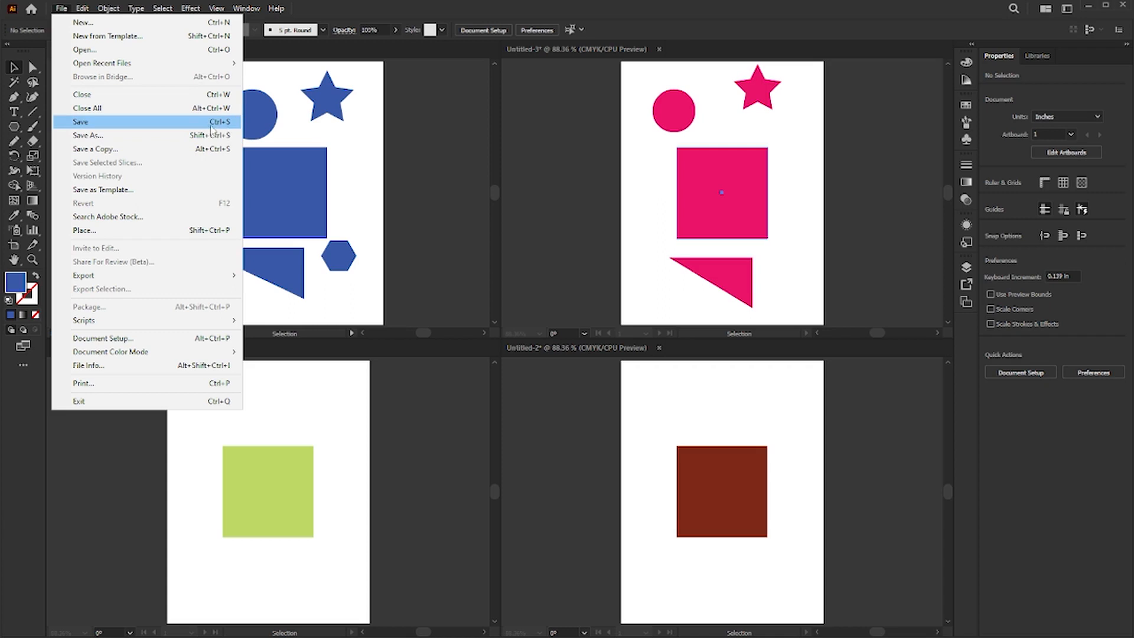
left_click(141, 122)
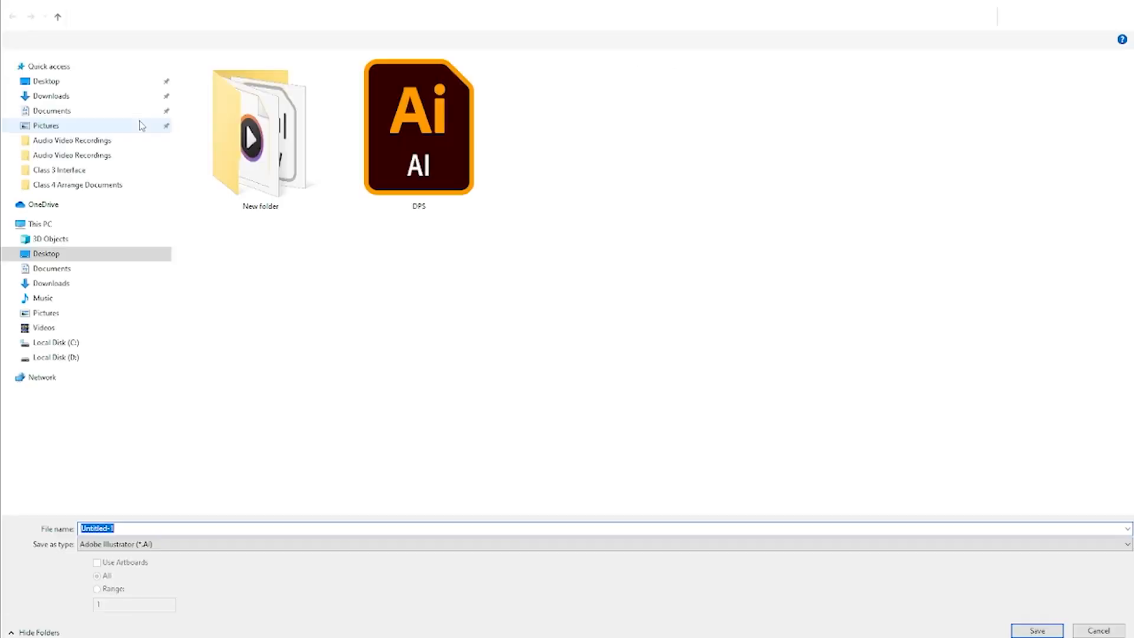
left_click(47, 83)
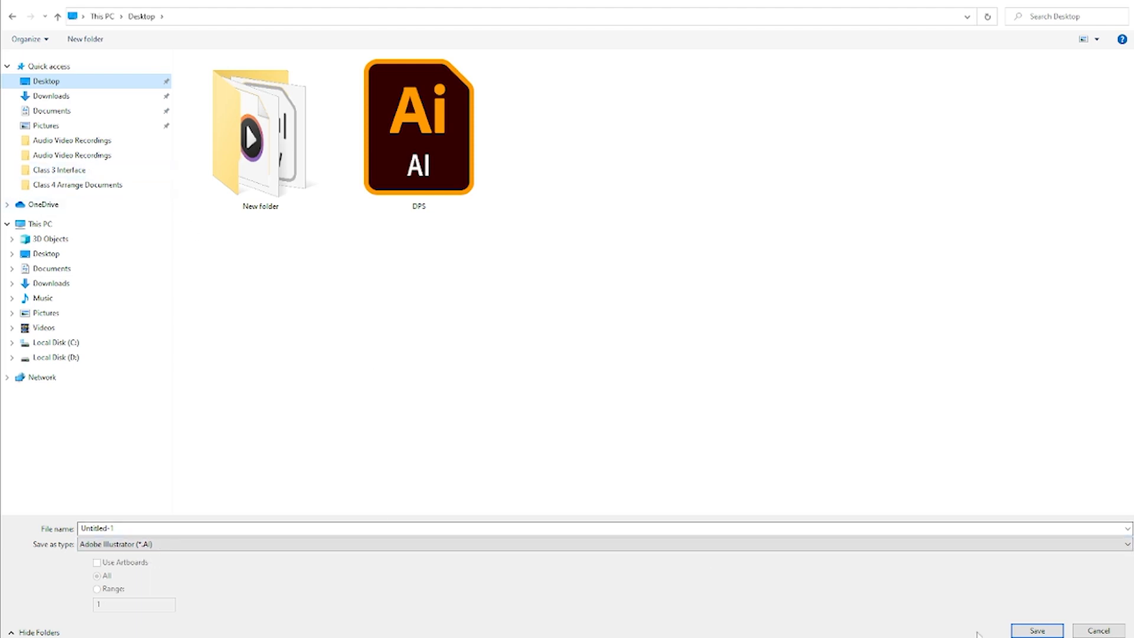
left_click(1049, 631)
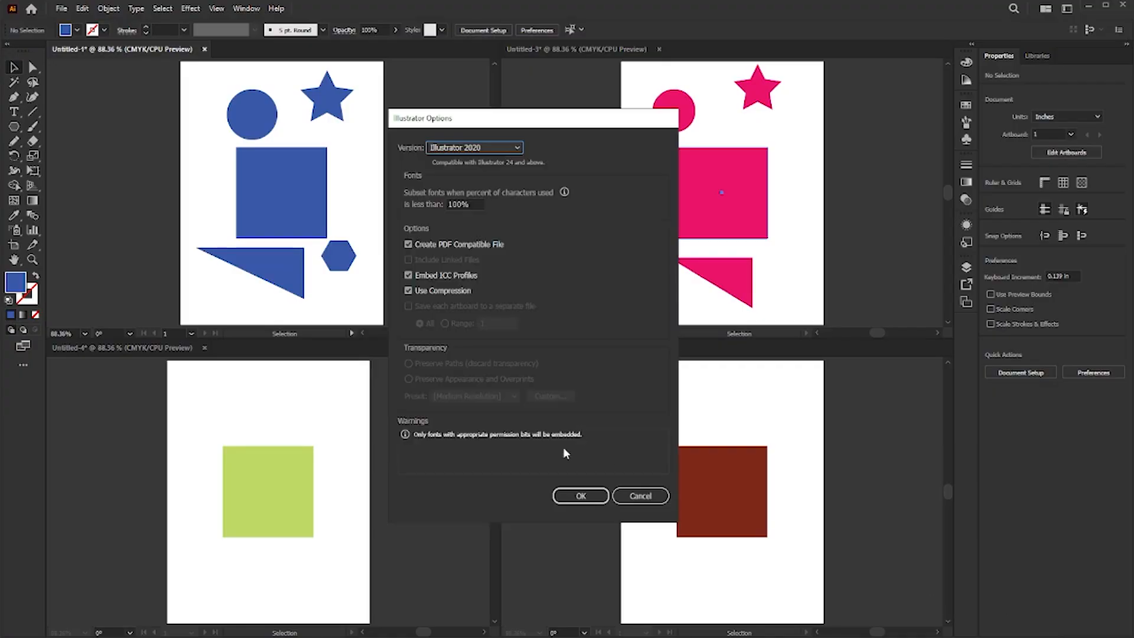
left_click(580, 497)
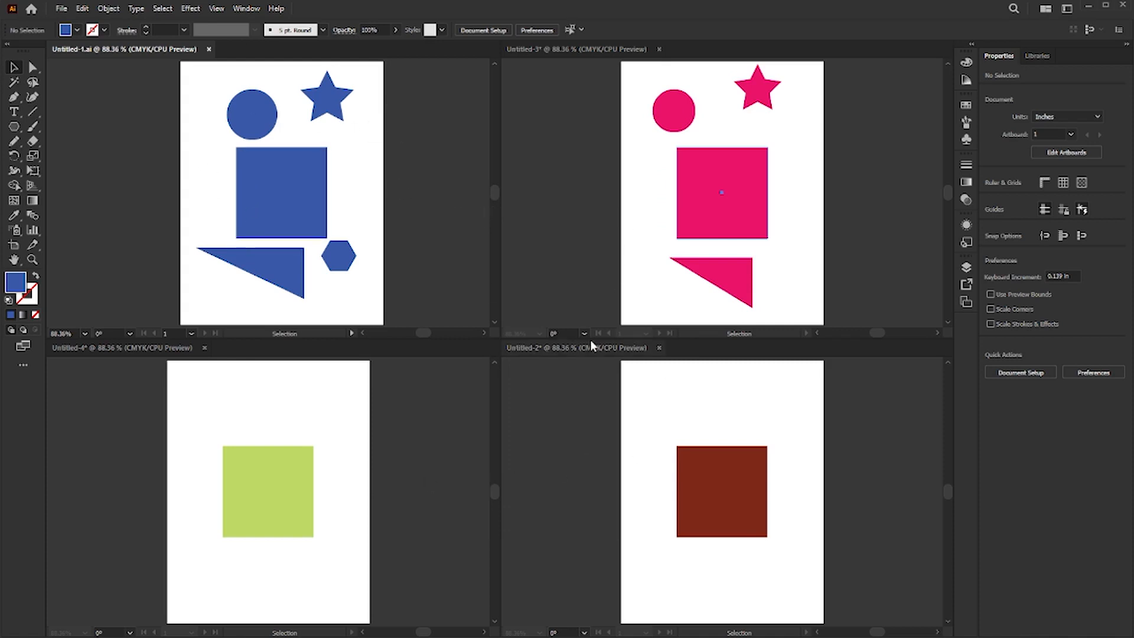
Save the Untitled-3 document to the Desktop as an Adobe Illustrator file with the default options
left_click(581, 167)
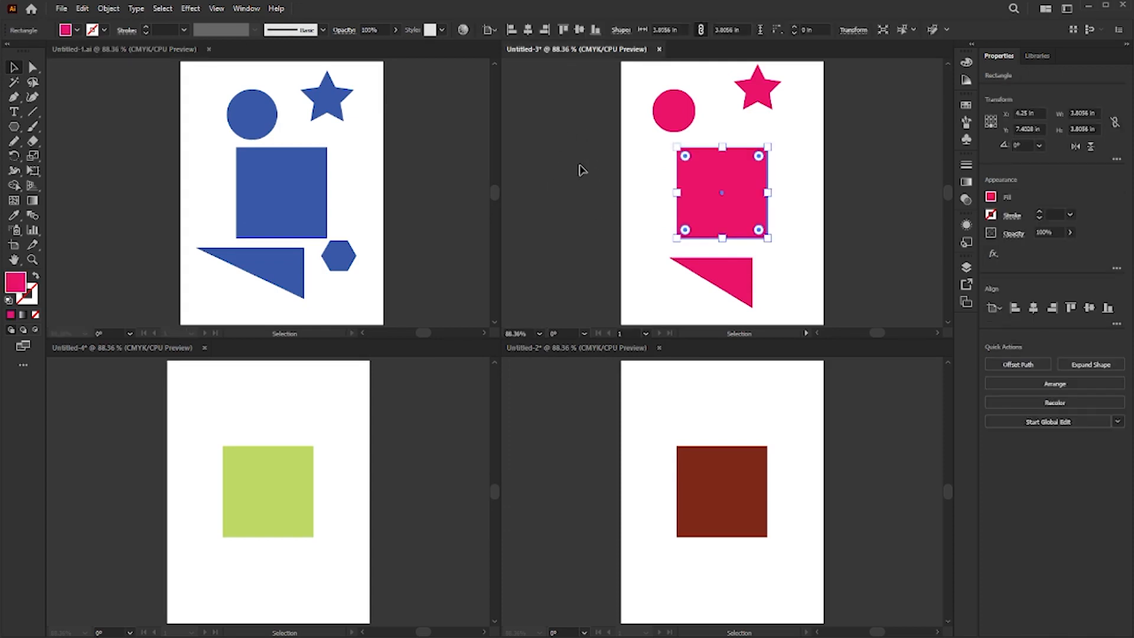
left_click(61, 8)
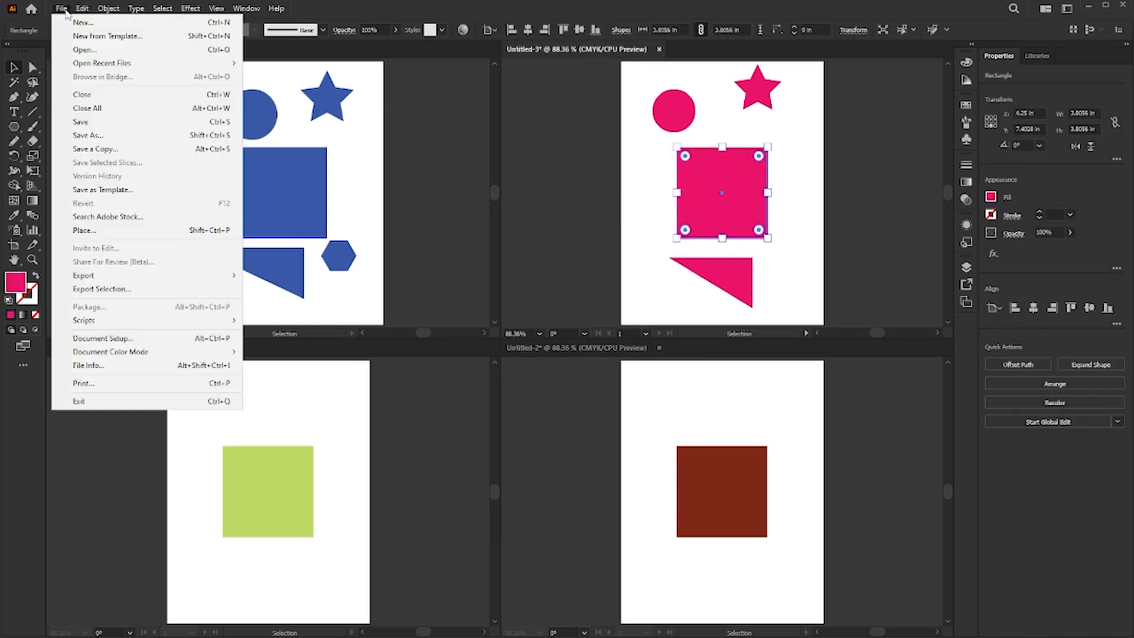
left_click(86, 124)
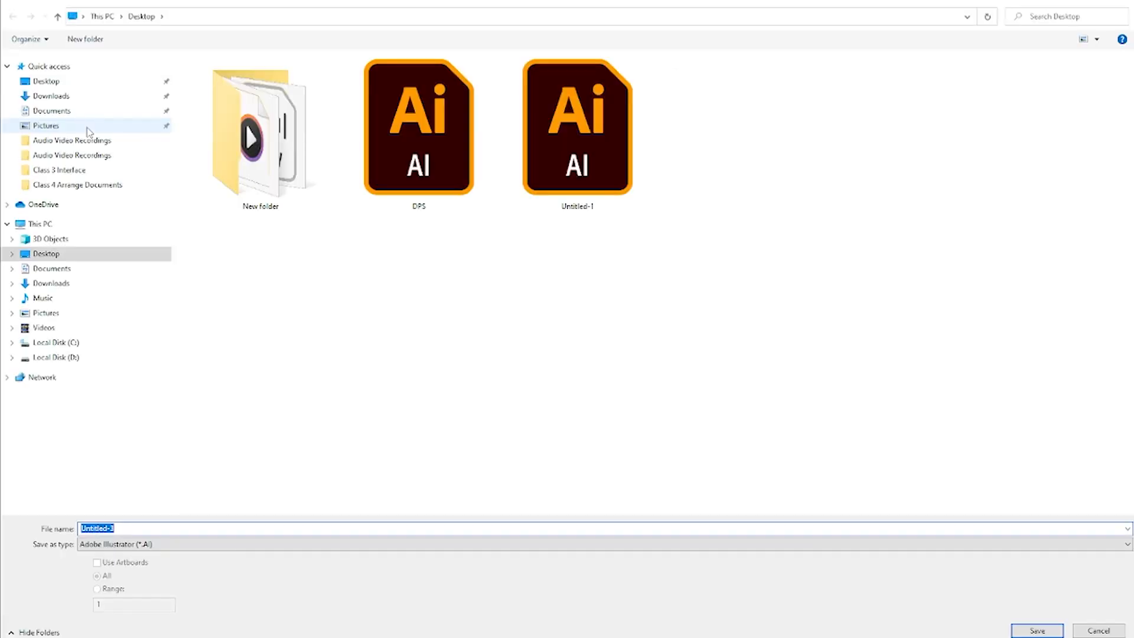
left_click(48, 82)
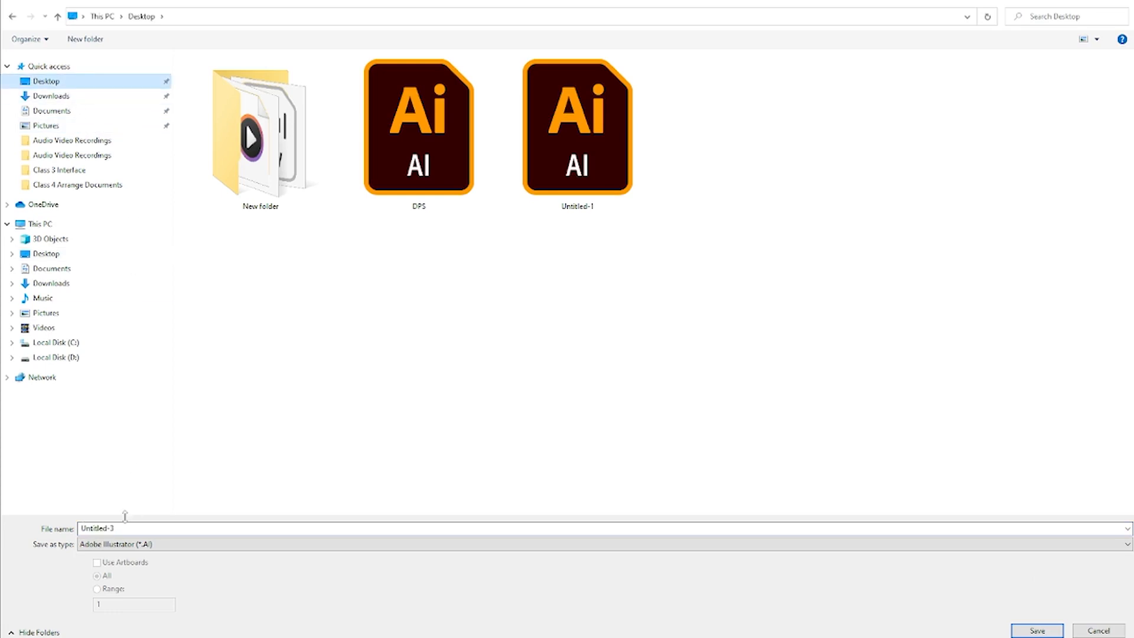
left_click(1038, 631)
left_click(581, 496)
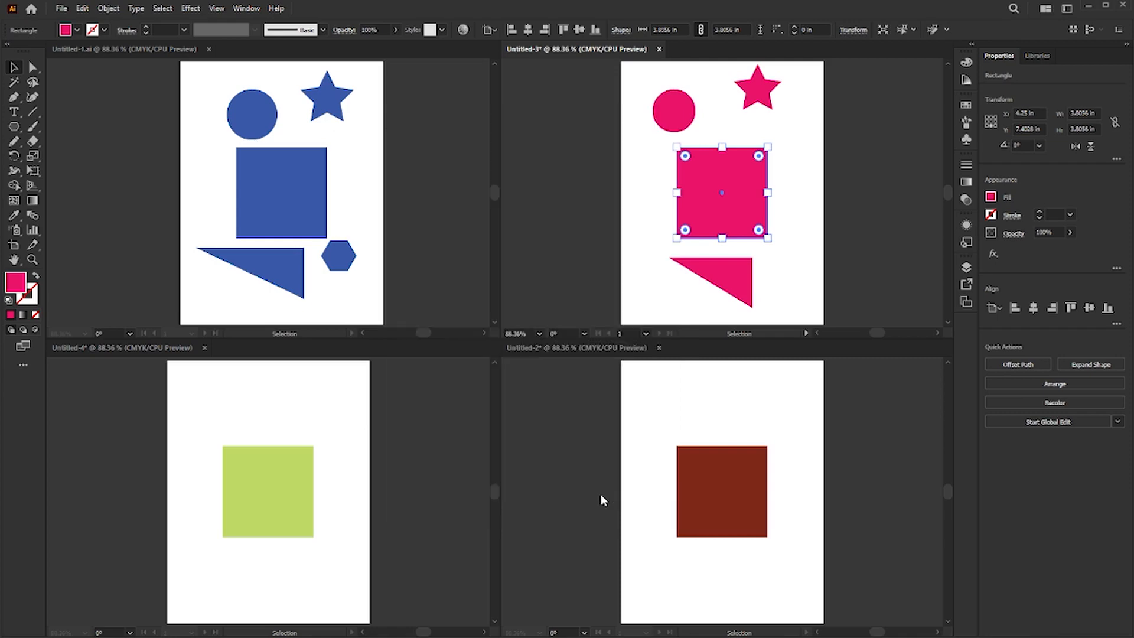
Activate Untitled-4, Untitled-2, Untitled-1 and Untitled-3 in turn, and deselect the pink square in Untitled-3
left_click(394, 455)
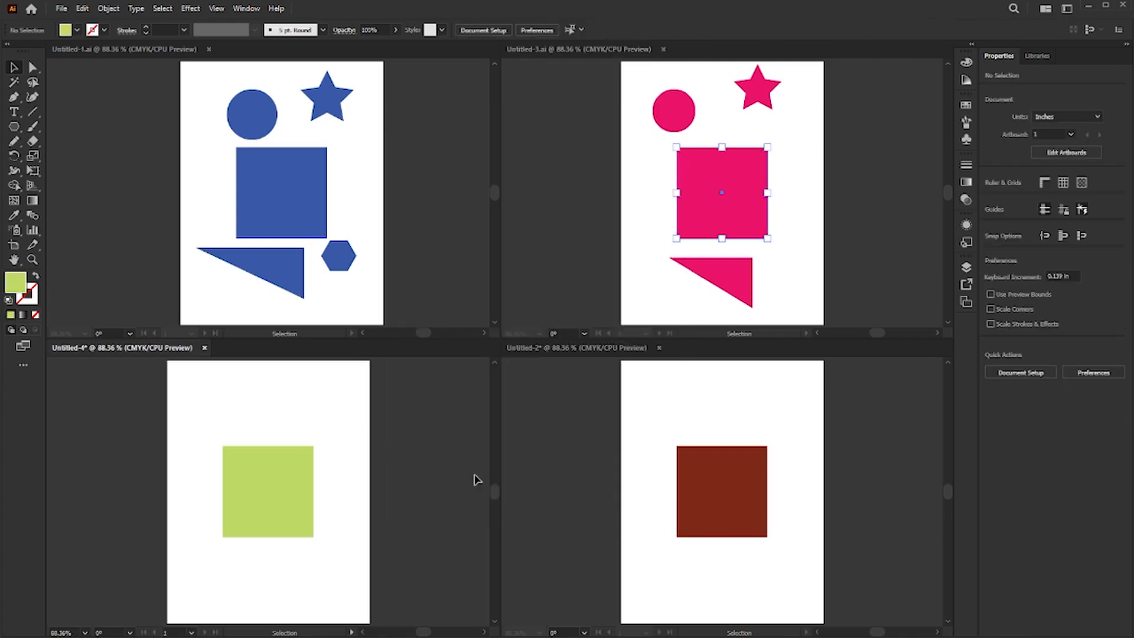
left_click(534, 425)
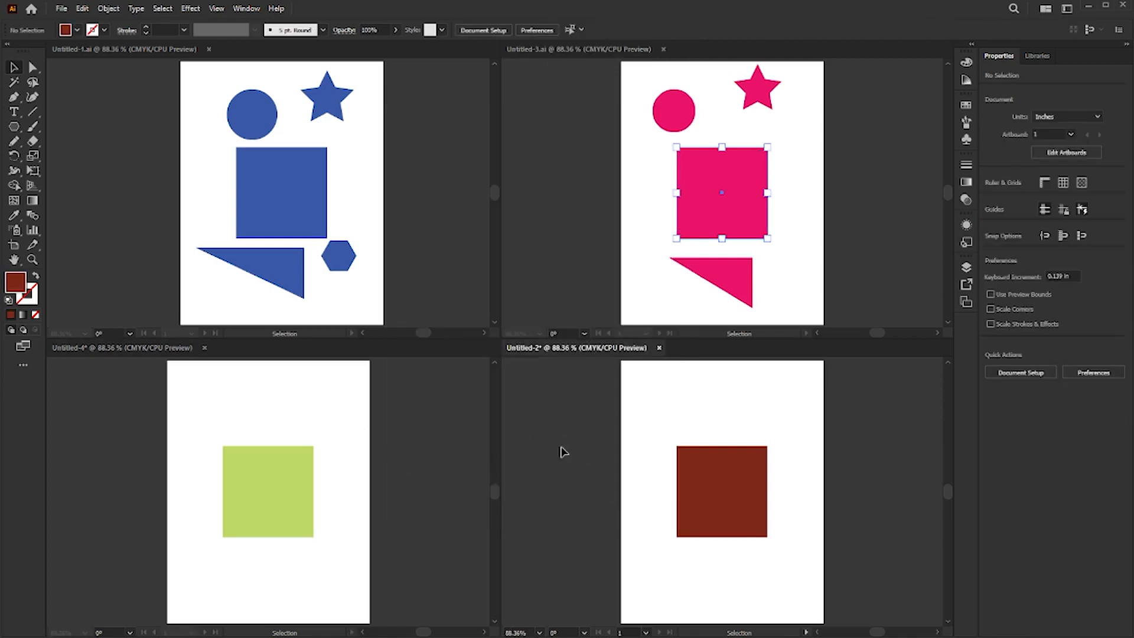
left_click(464, 249)
left_click(578, 244)
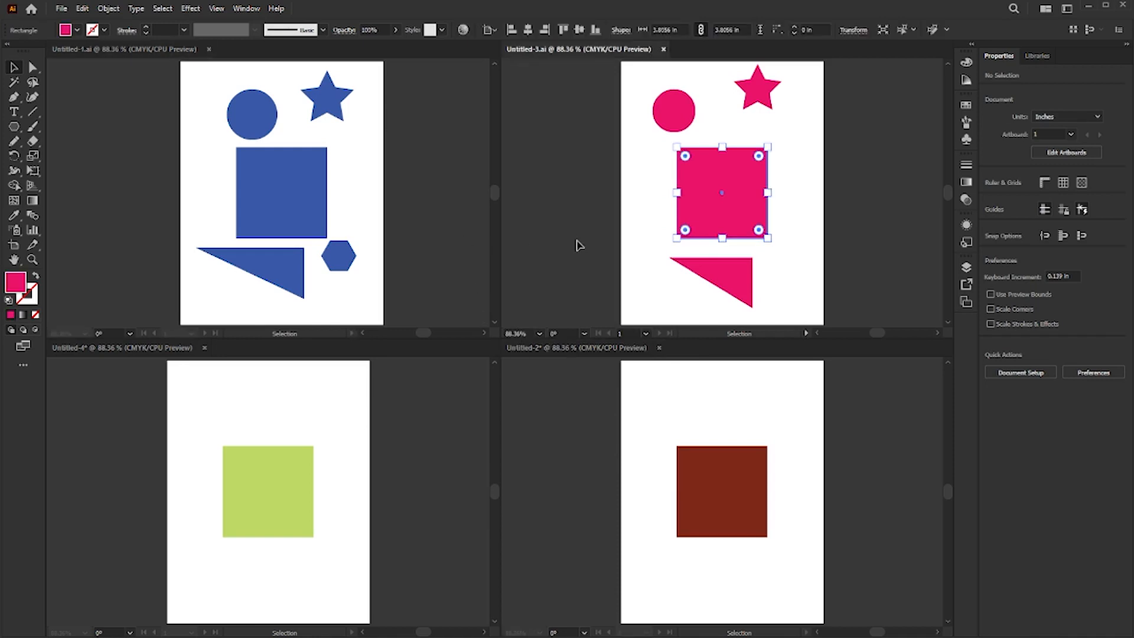
left_click(892, 118)
Try three document layouts: one pane beside two stacked, one pane beside three stacked, and two columns beside a stacked pair
left_click(1046, 9)
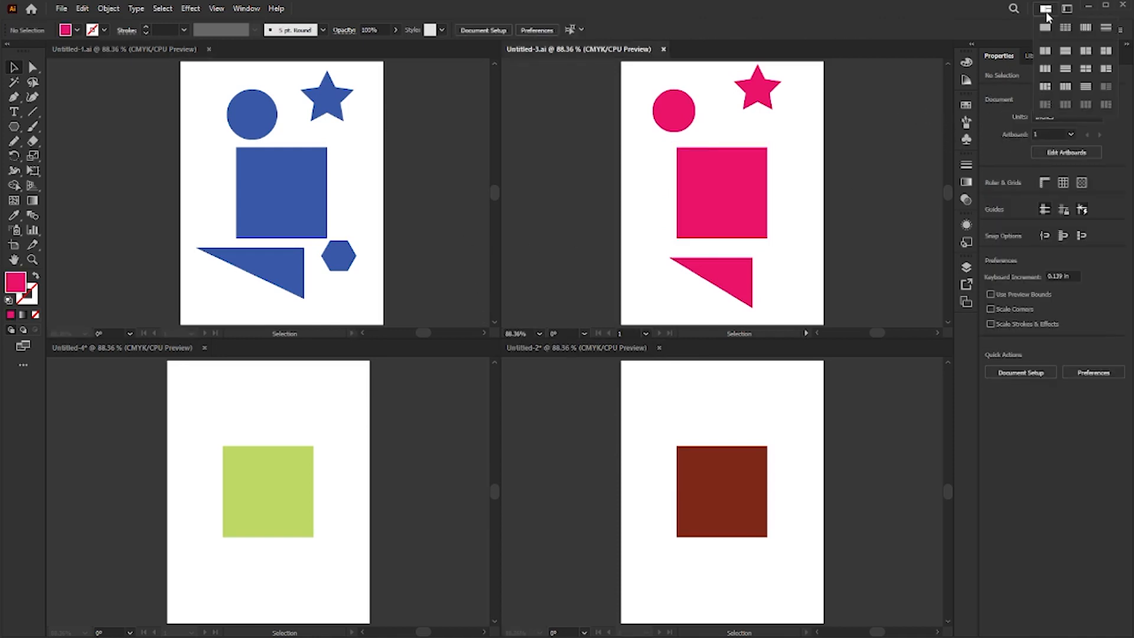
left_click(1083, 52)
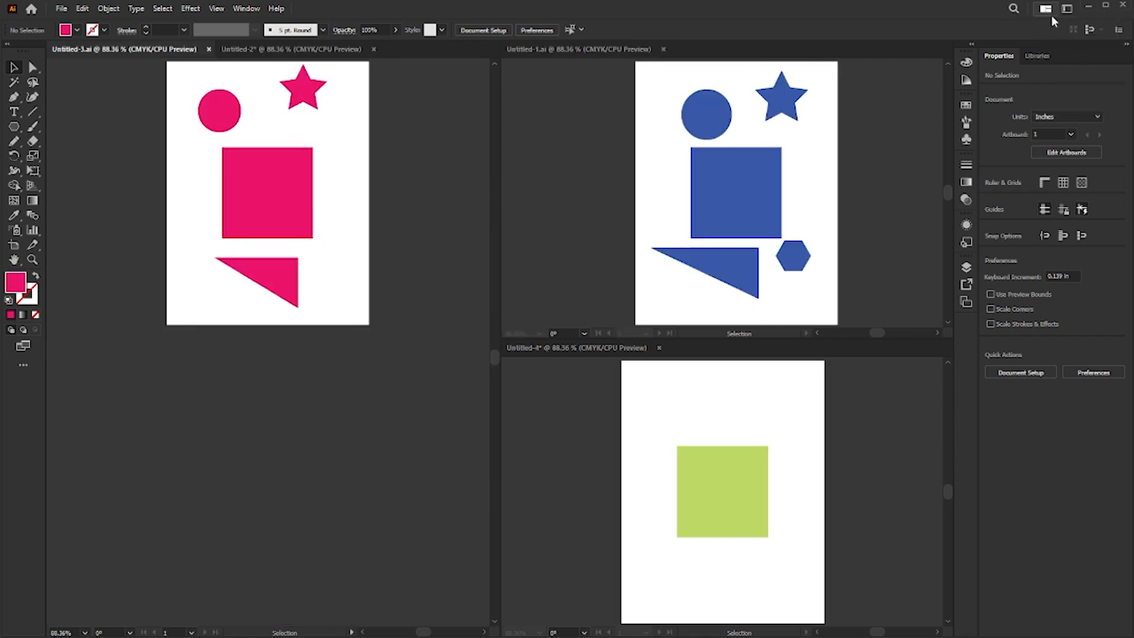
left_click(1049, 10)
left_click(1109, 75)
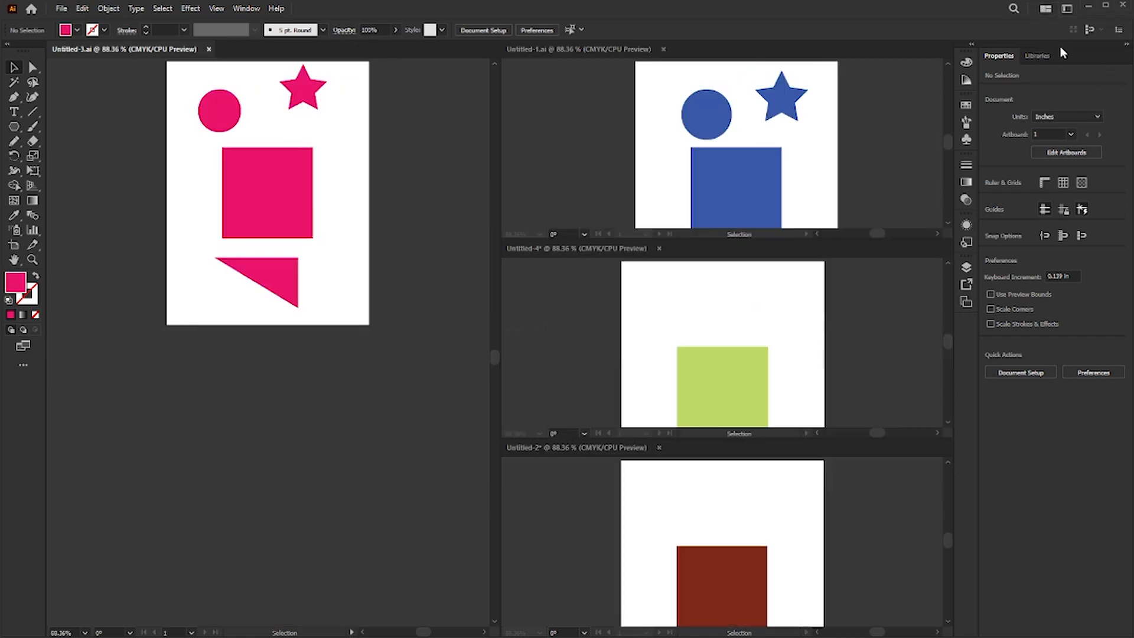
left_click(1047, 9)
left_click(1046, 86)
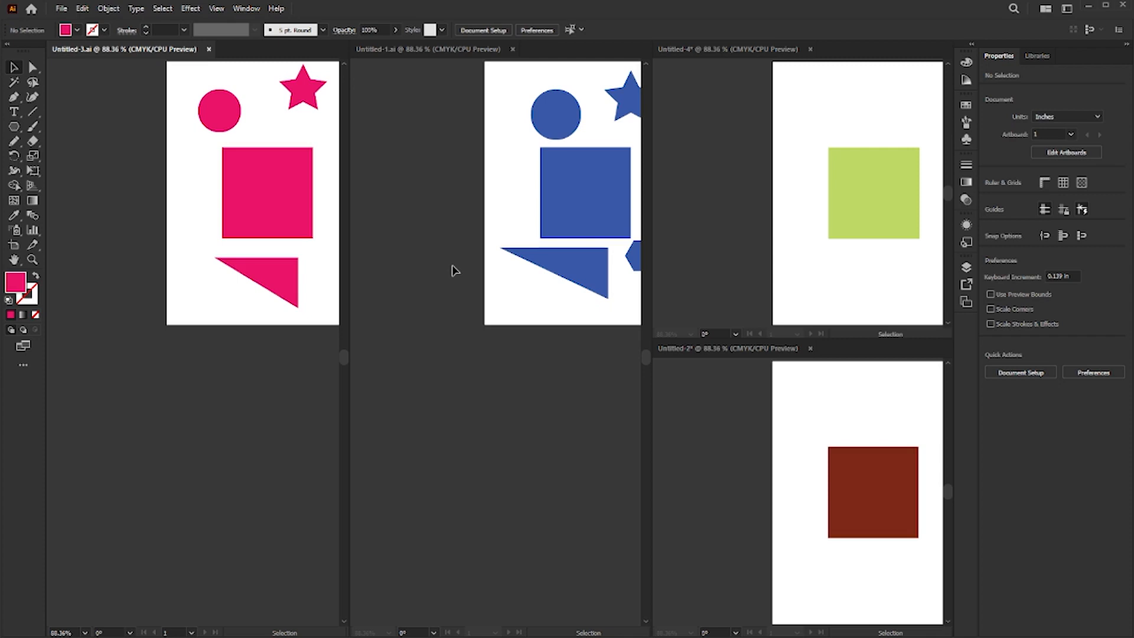
Consolidate all open documents into one tabbed window and fit Untitled-3's artboard on screen
left_click(1046, 12)
left_click(1049, 31)
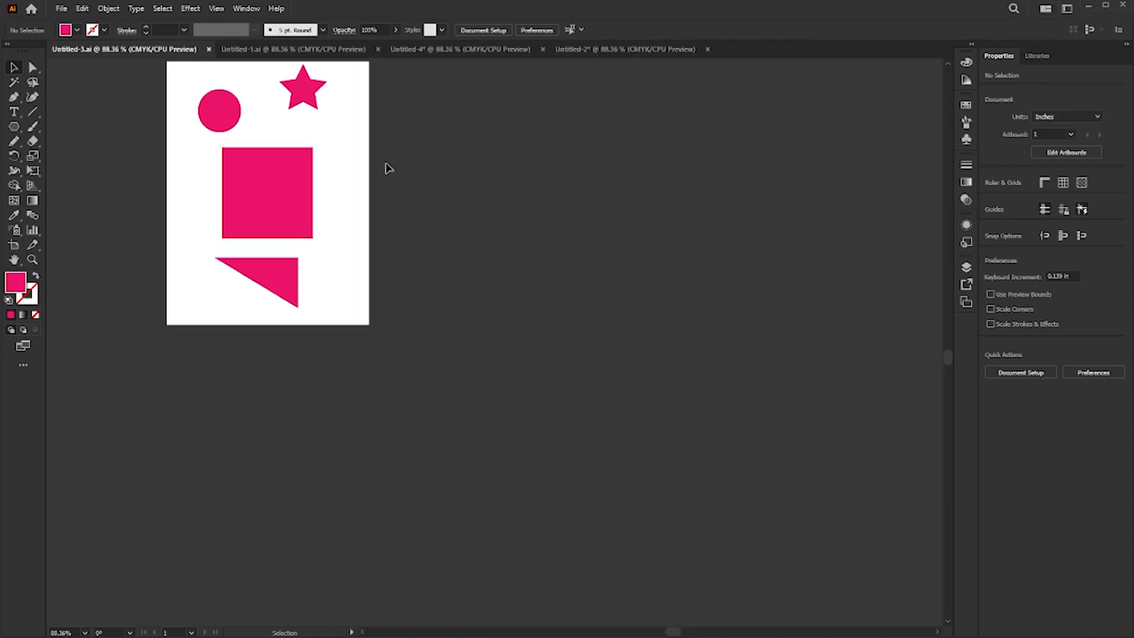
key("a")
key("v")
left_click(84, 633)
left_click(107, 621)
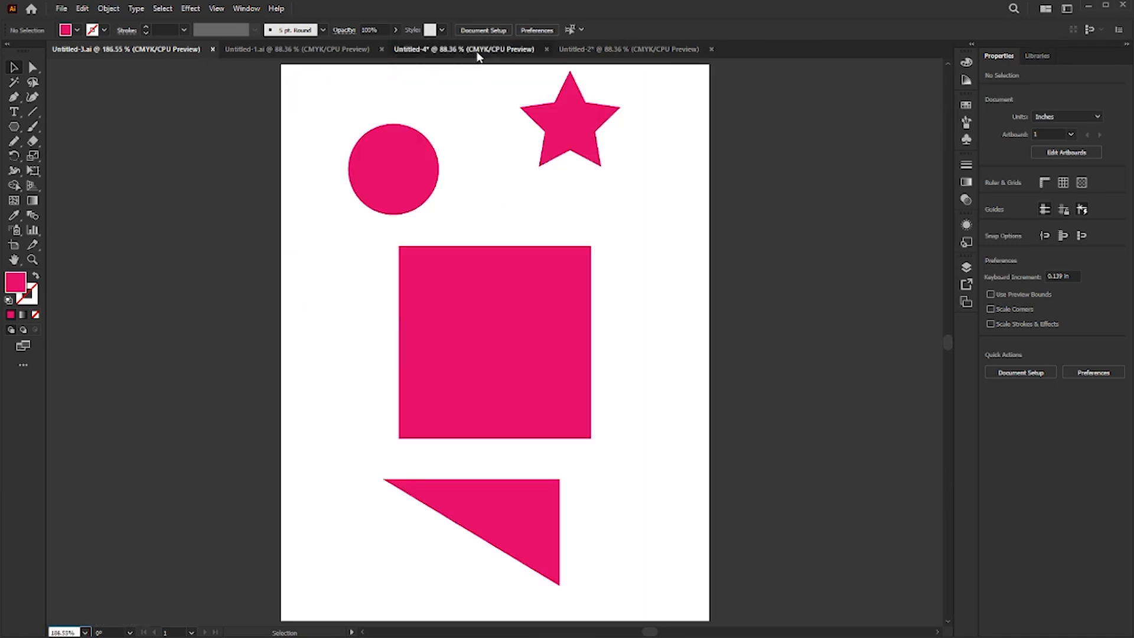
Fit the artboards of Untitled-4 and Untitled-1 on screen
left_click(475, 50)
key("ctrl+0")
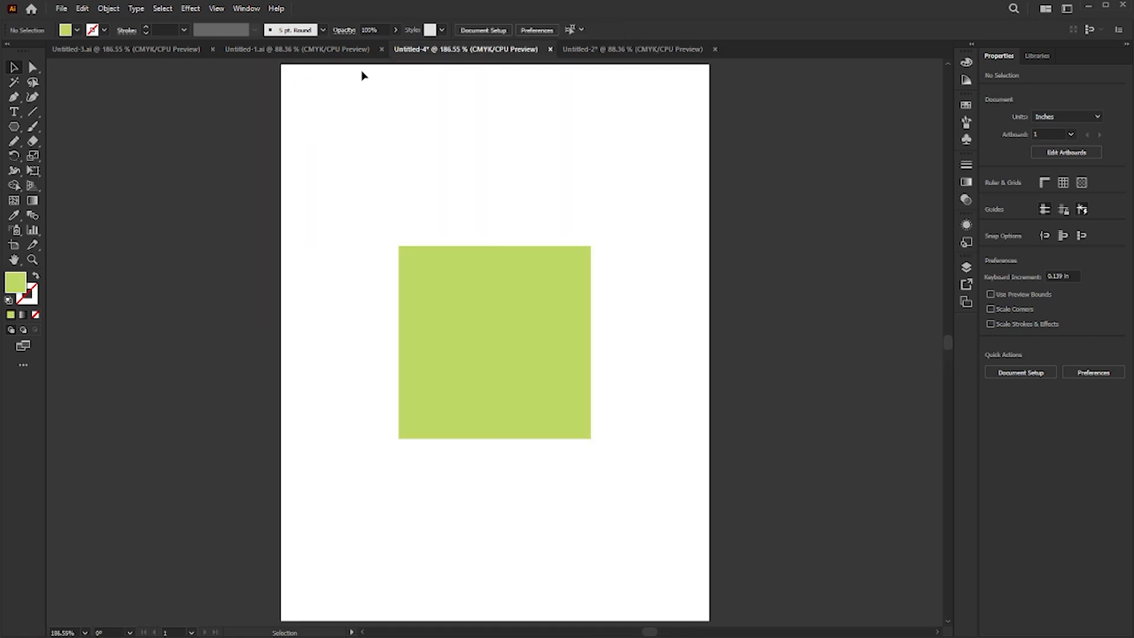
left_click(314, 49)
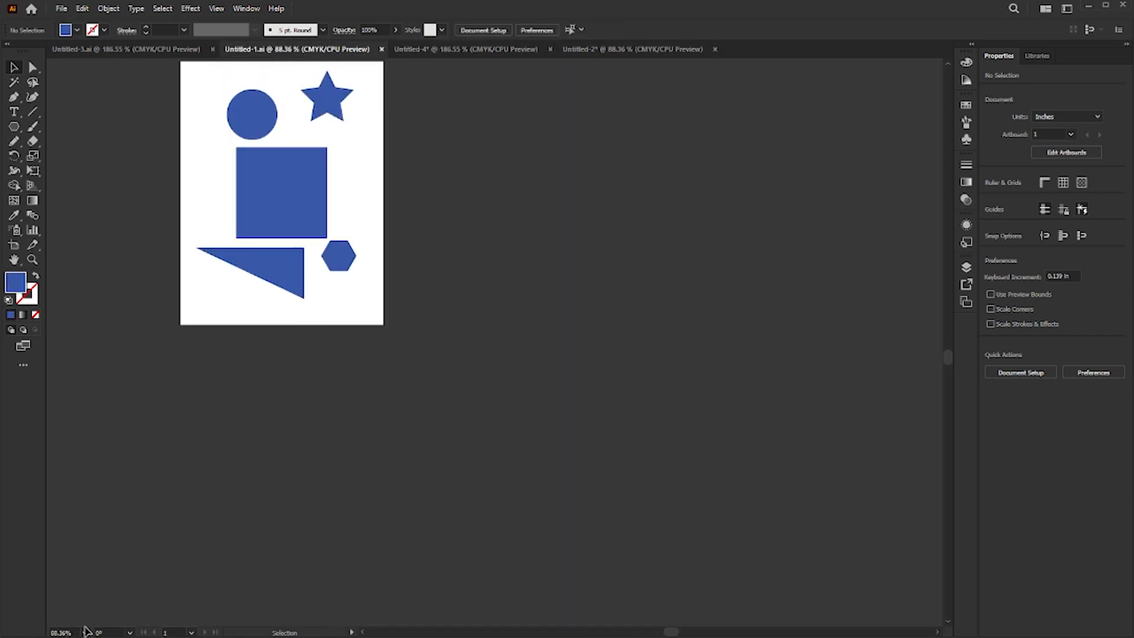
left_click(85, 633)
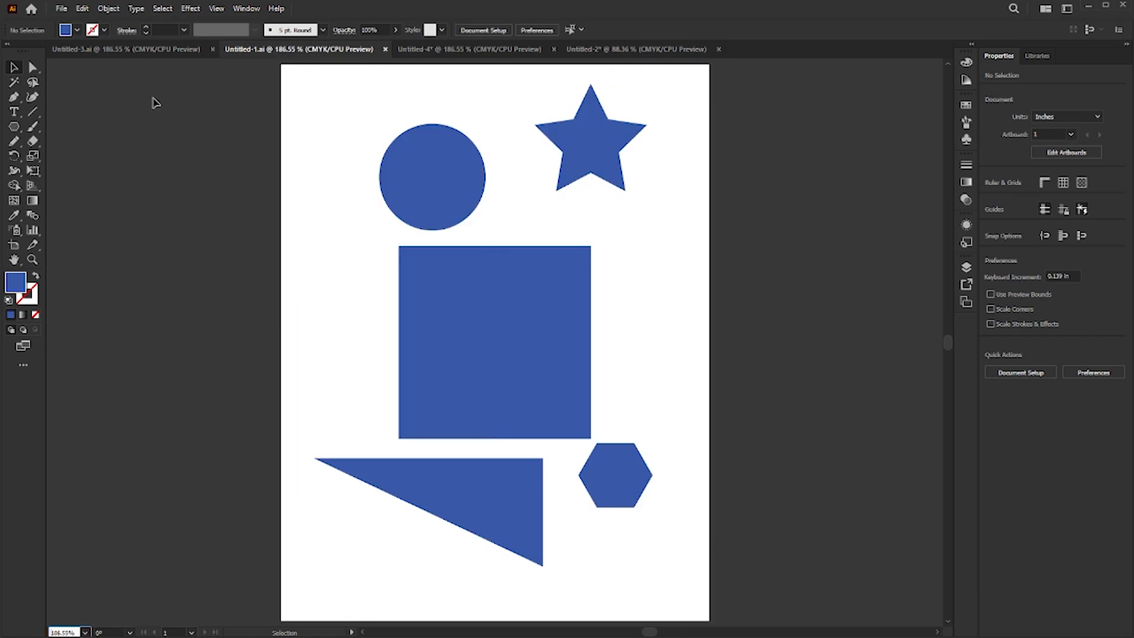
Switch to the Untitled-3 document and back to Untitled-1
left_click(150, 49)
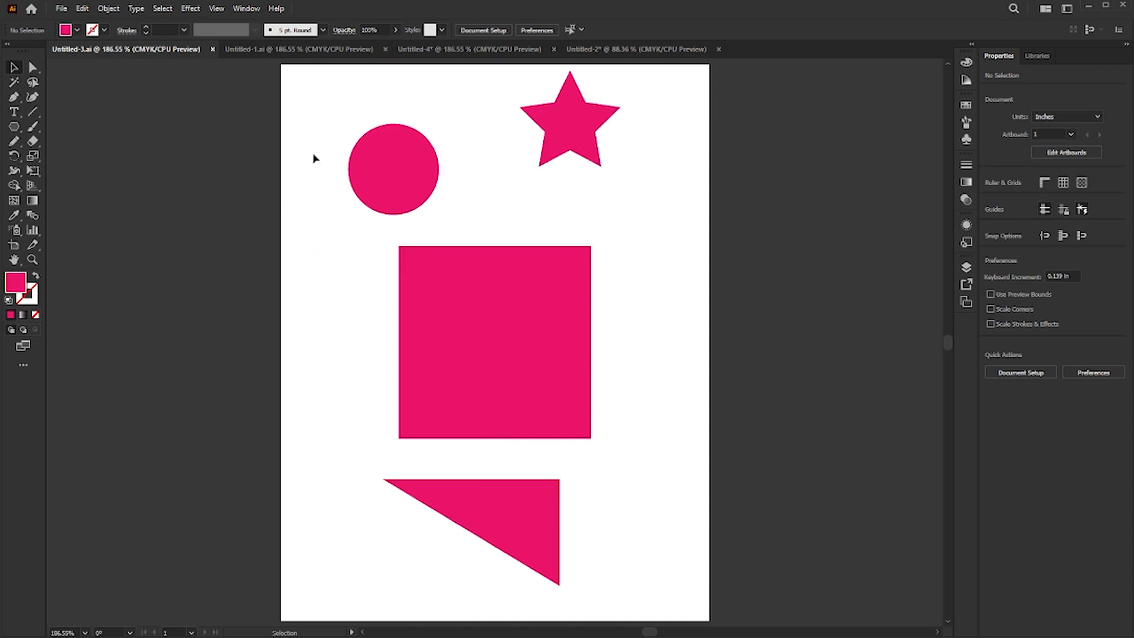
left_click(330, 52)
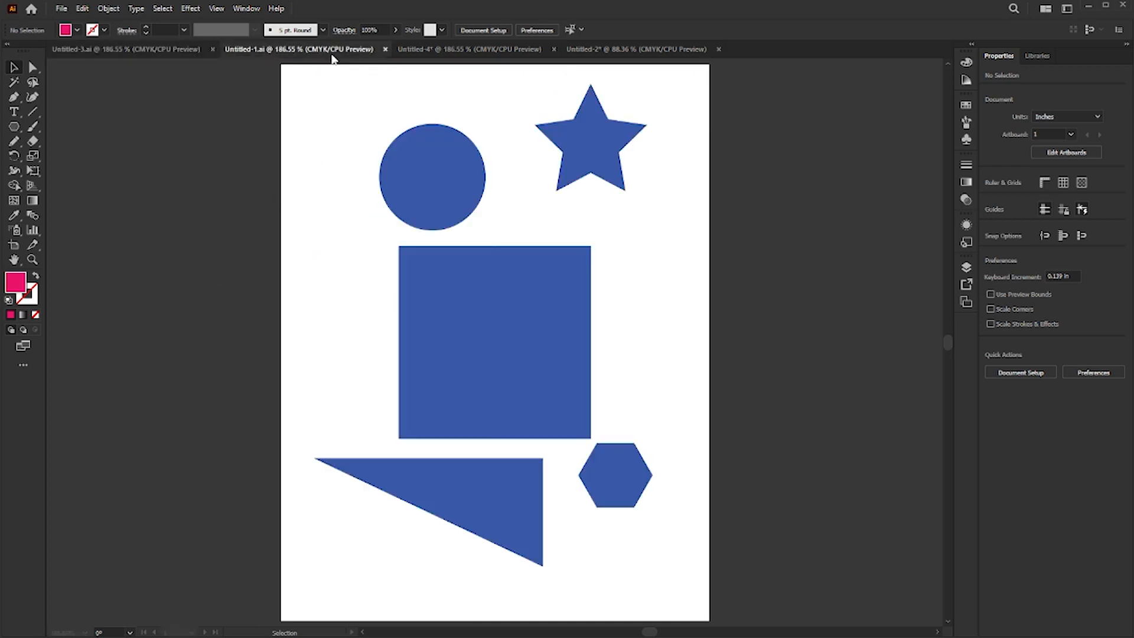
Switch to the Untitled-2 document and fit its artboard on screen
left_click(431, 52)
left_click(591, 52)
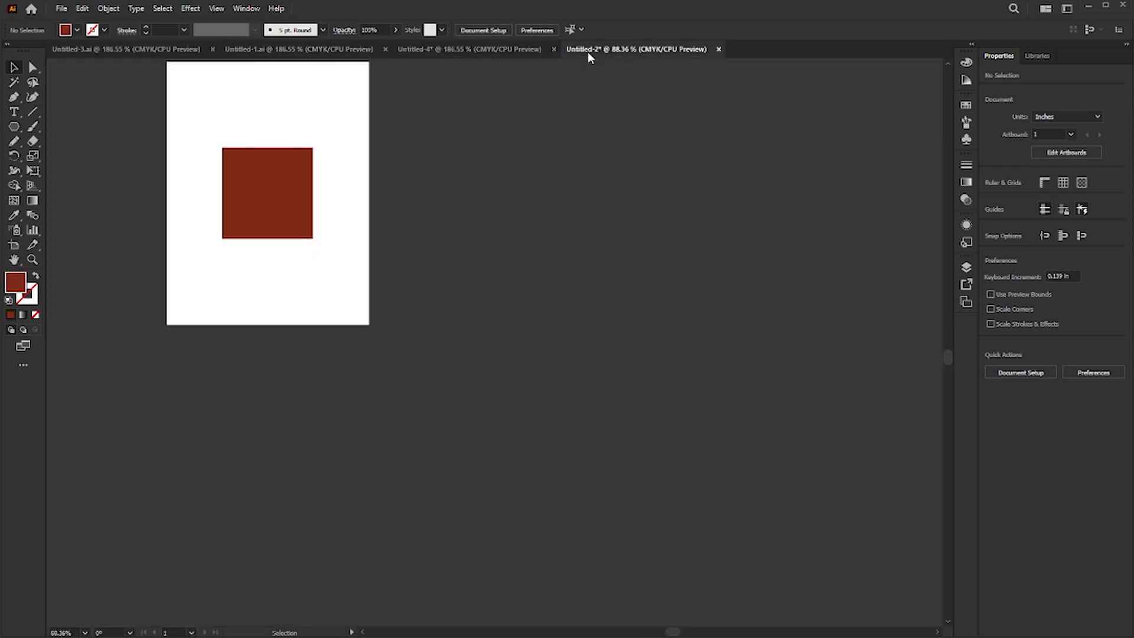
key("ctrl+1")
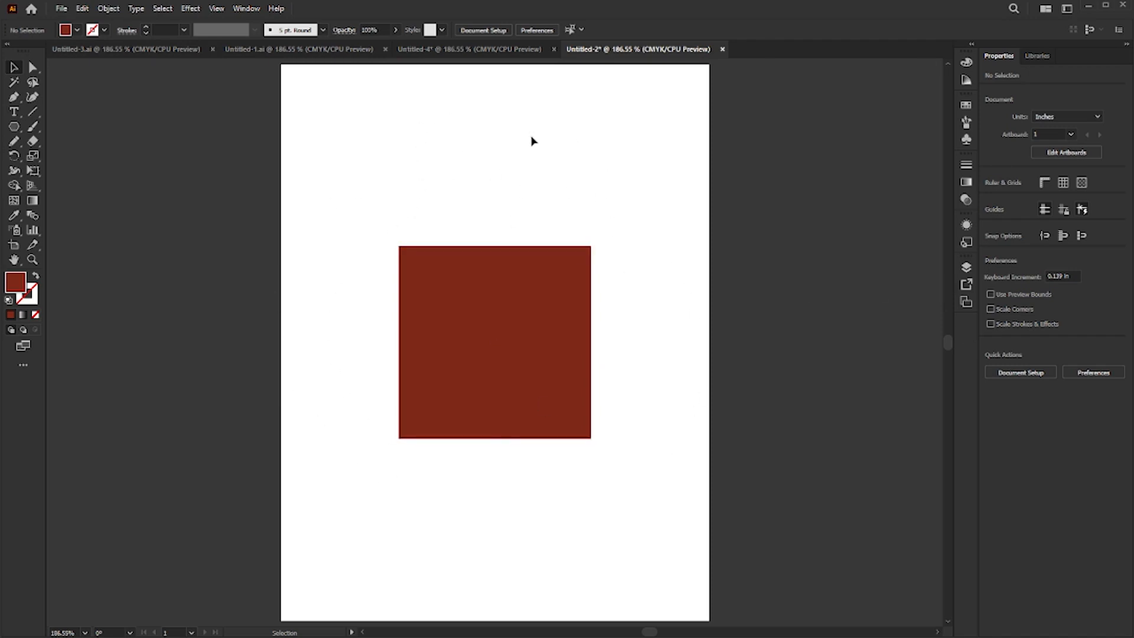
Switch through the Untitled-4, Untitled-1 and Untitled-3 documents, returning by way of Untitled-1 to Untitled-2
left_click(477, 52)
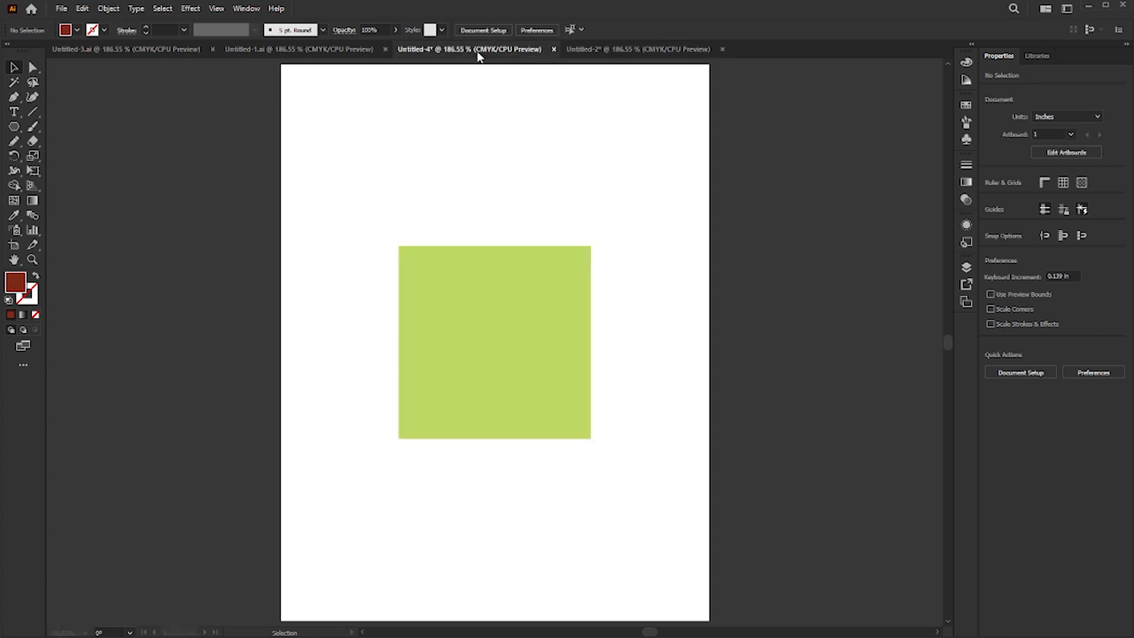
left_click(348, 50)
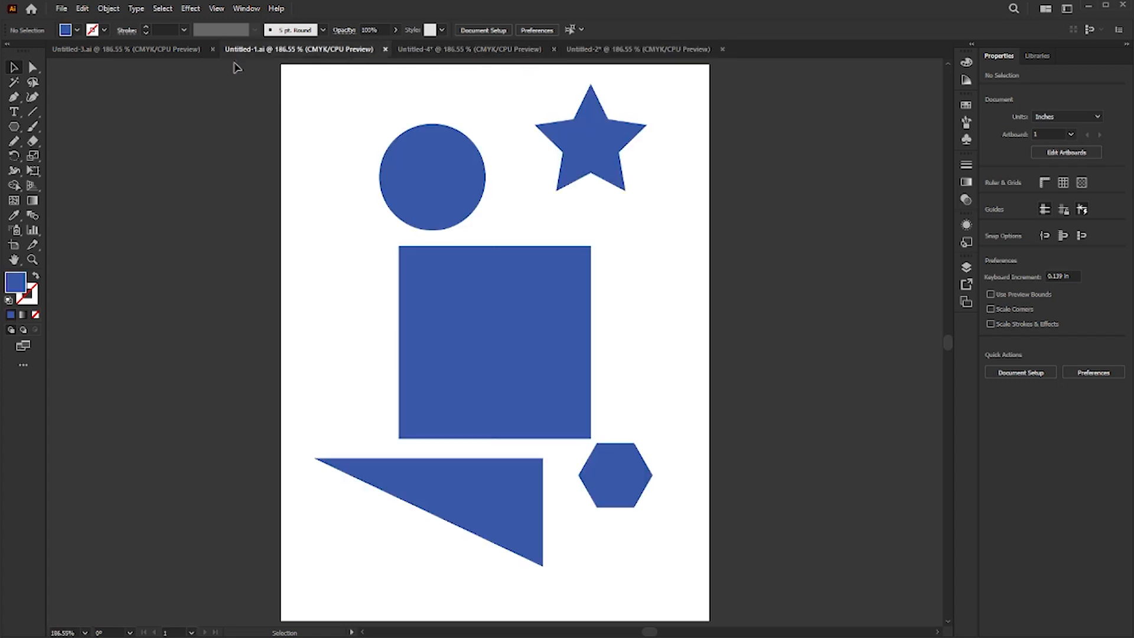
left_click(186, 53)
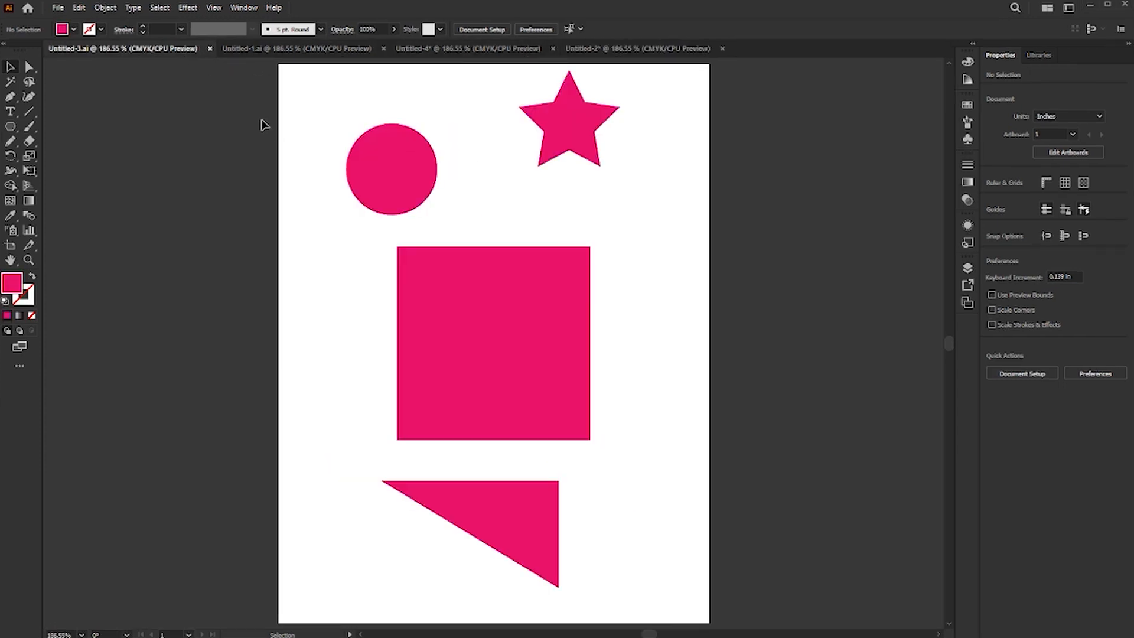
left_click(315, 48)
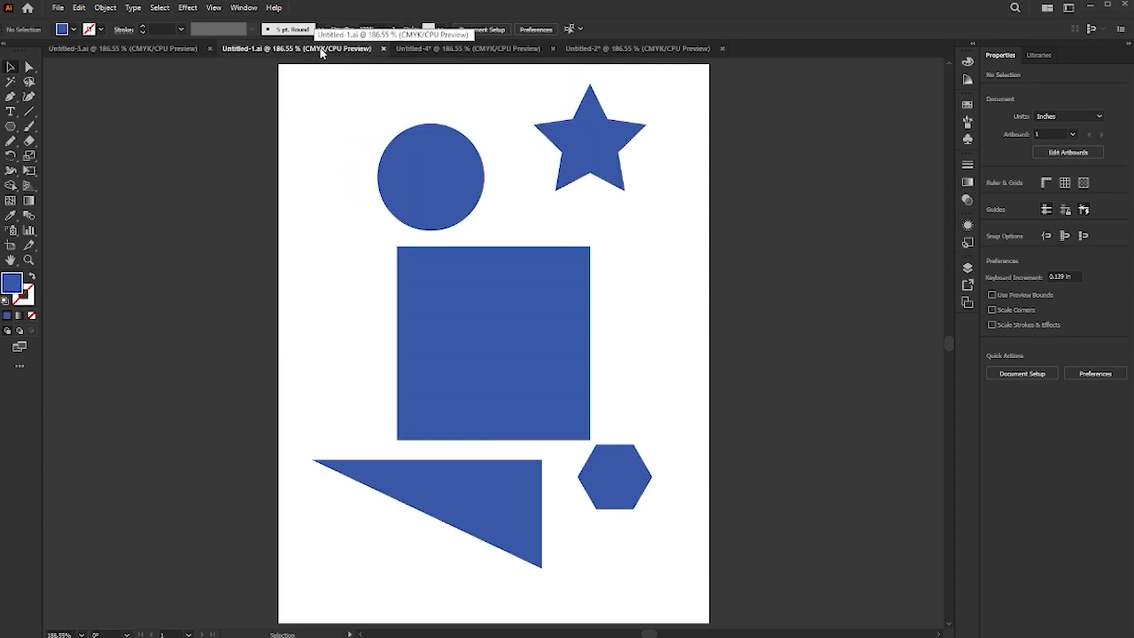
left_click(616, 50)
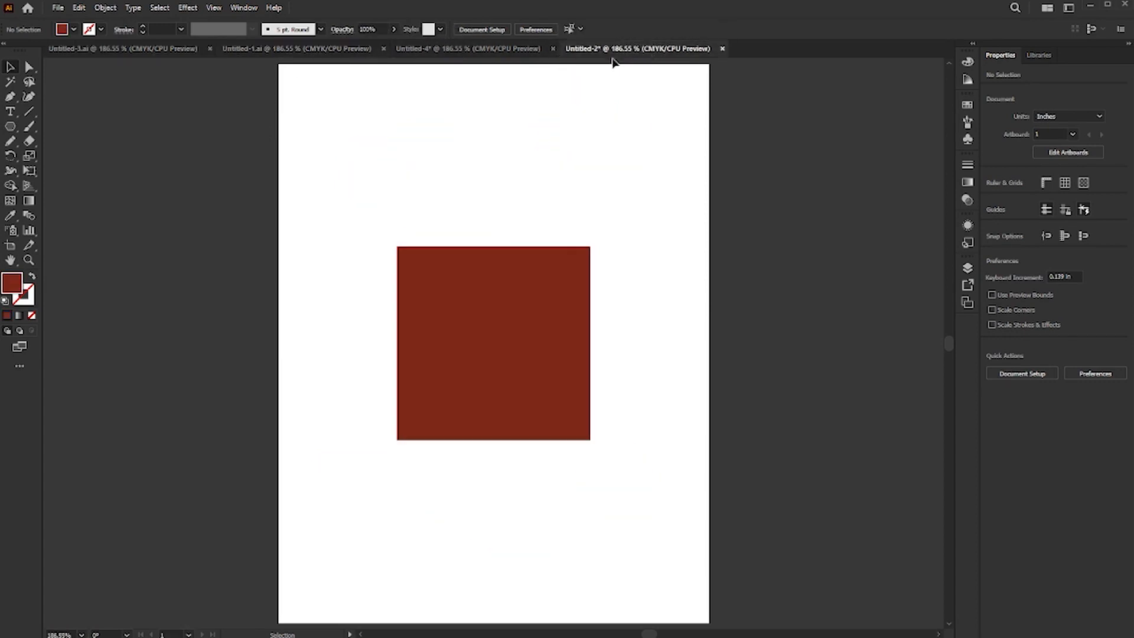
Reorder the document tabs, placing Untitled-2 directly after Untitled-3 and Untitled-1 at the end
left_click_drag(644, 47, 134, 55)
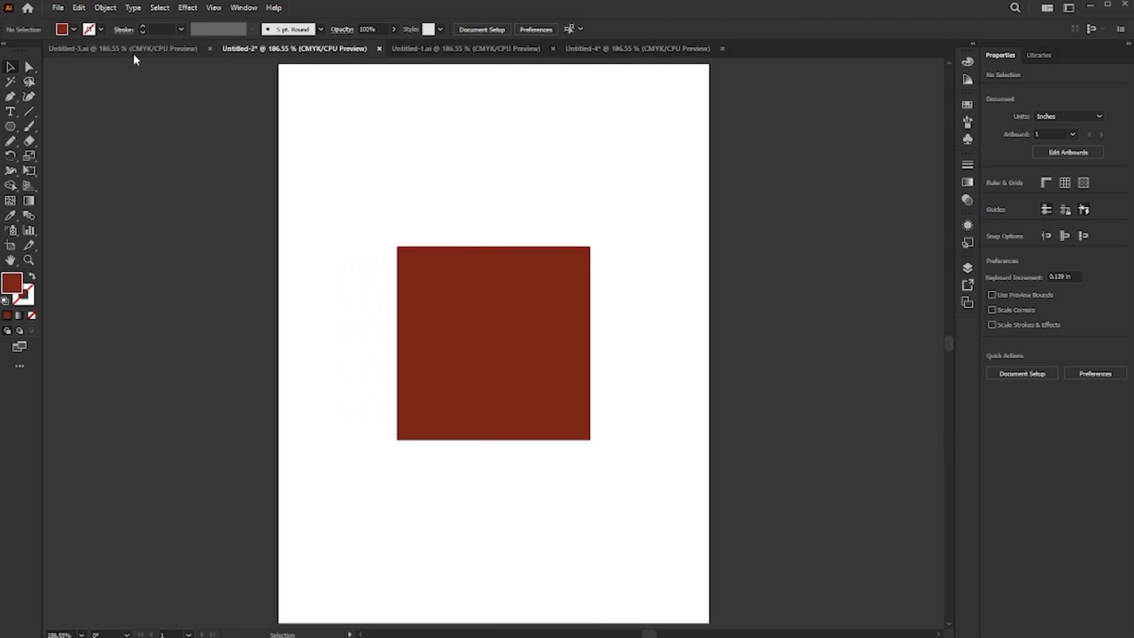
left_click(417, 50)
left_click_drag(418, 53, 593, 51)
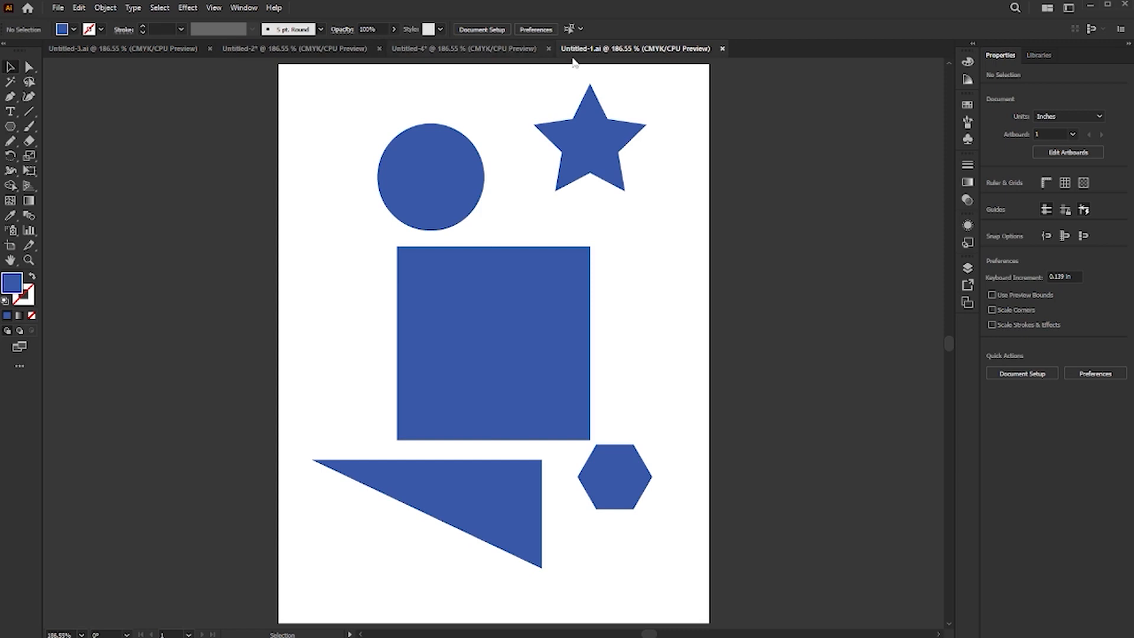
Tile the four open documents in a two-by-two grid
left_click(1045, 11)
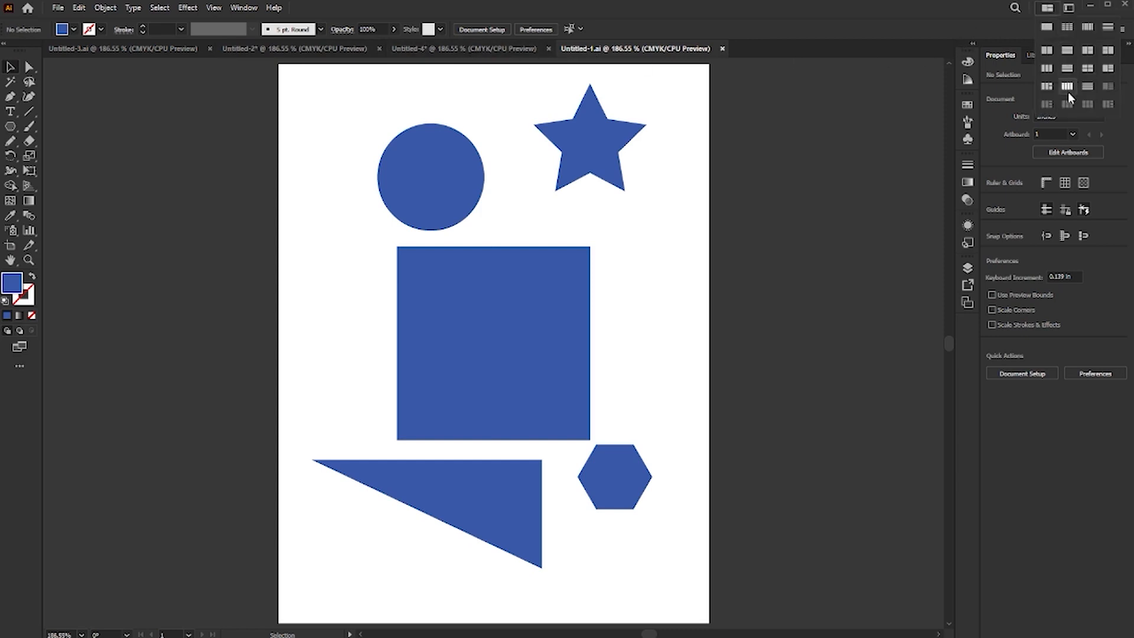
left_click(1088, 69)
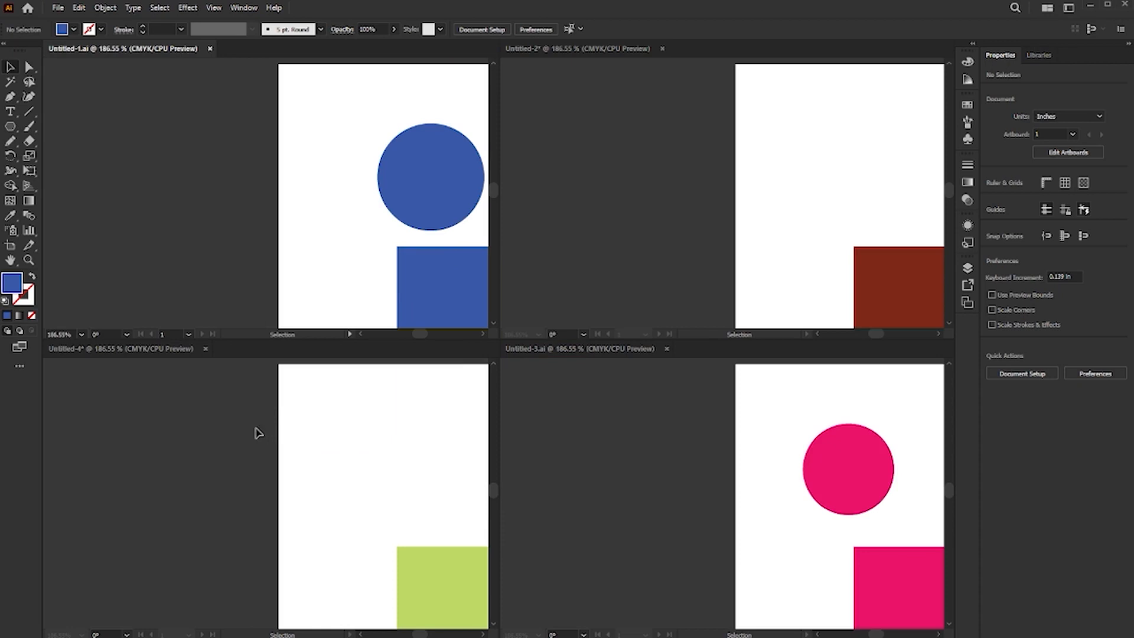
Close the Untitled-4 document, saving it to the Desktop as Untitled-4 in Adobe Illustrator (*.AI) format with the Illustrator 2020 version
left_click(205, 349)
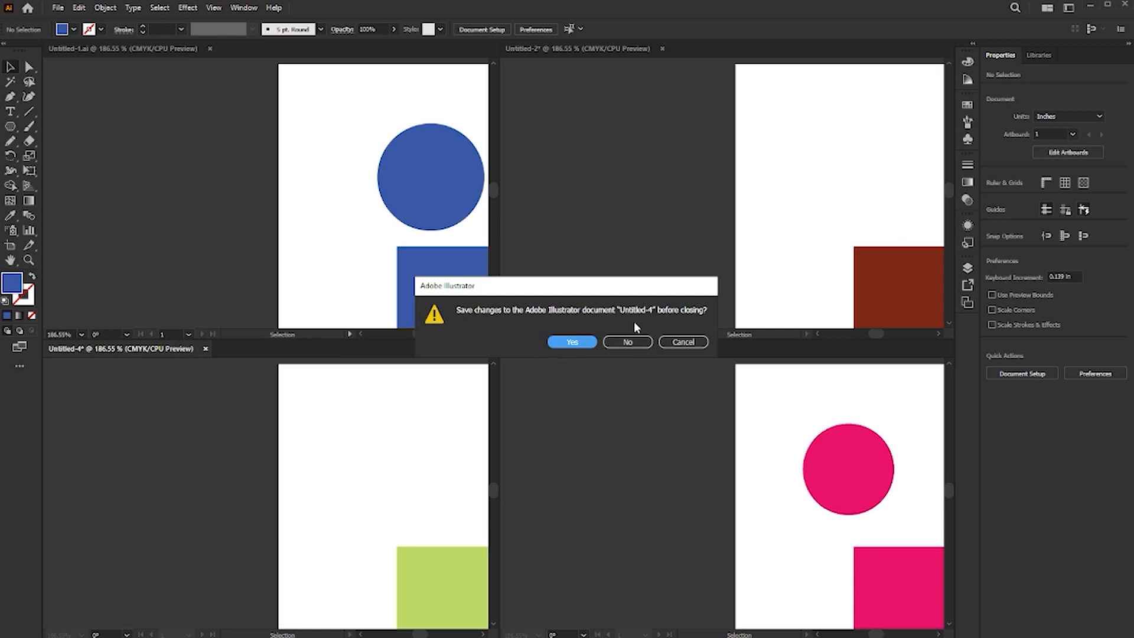
left_click(581, 343)
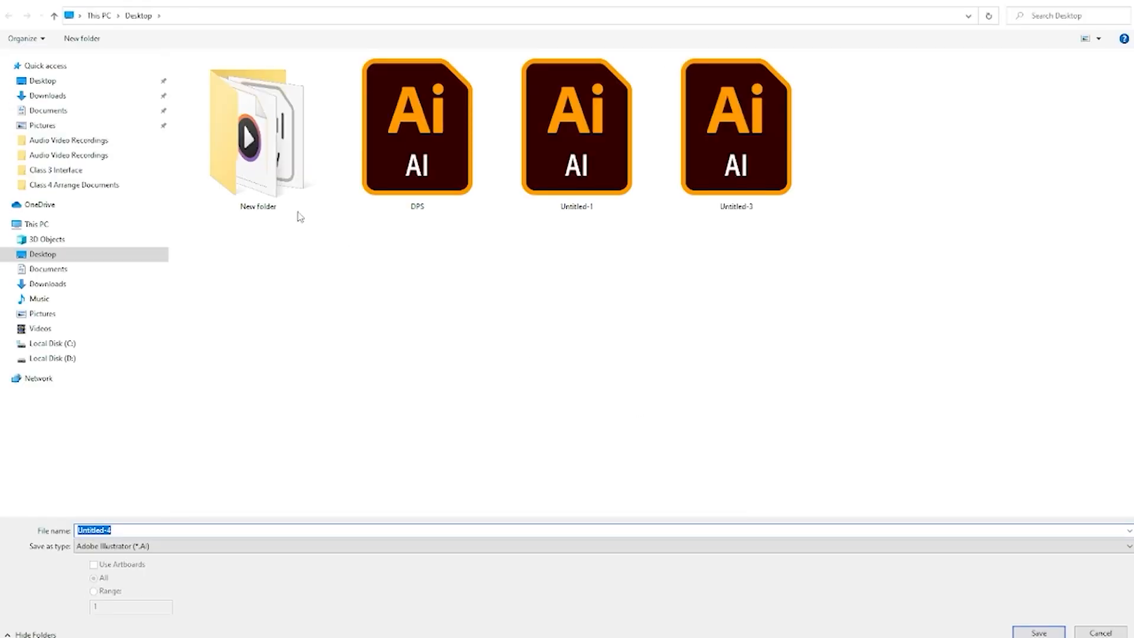
left_click(53, 84)
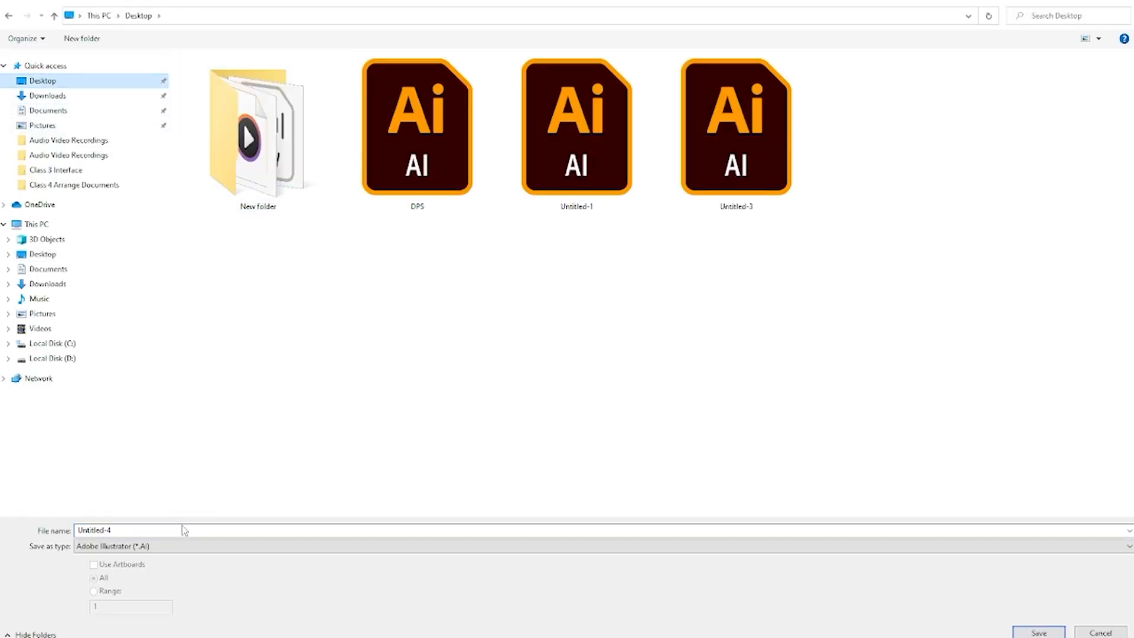
left_click(1052, 634)
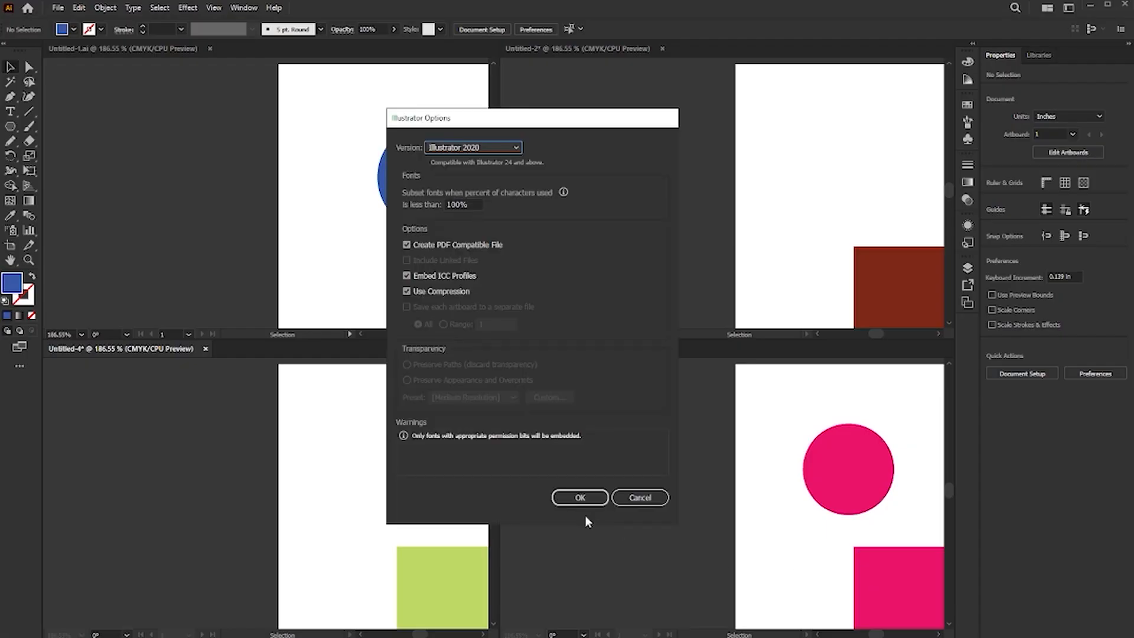
left_click(579, 499)
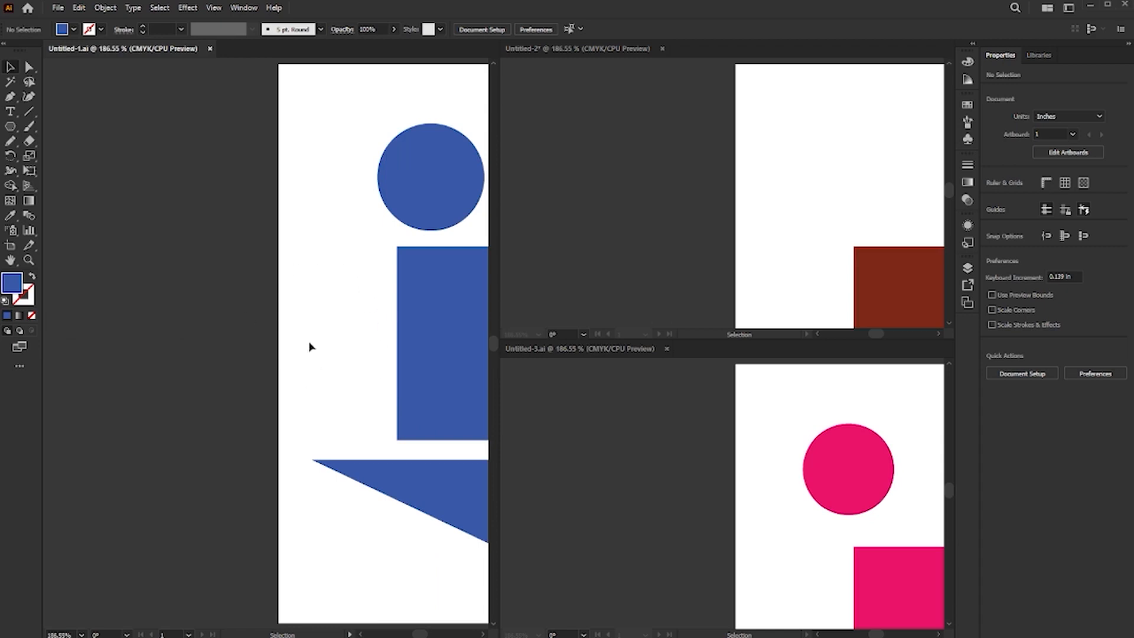
Pan the artwork of Untitled-1, Untitled-2 and Untitled-3 into view within their tiled panes
key("h")
key("v")
left_click_drag(362, 303, 149, 304)
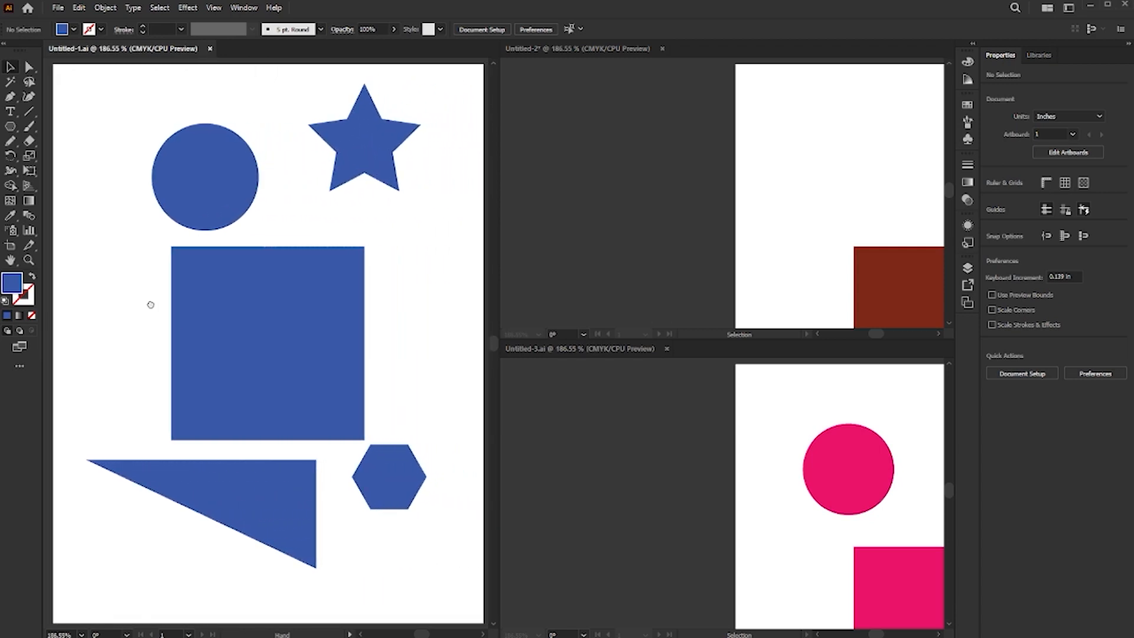
left_click(784, 294)
key("space")
left_click_drag(730, 264, 517, 126)
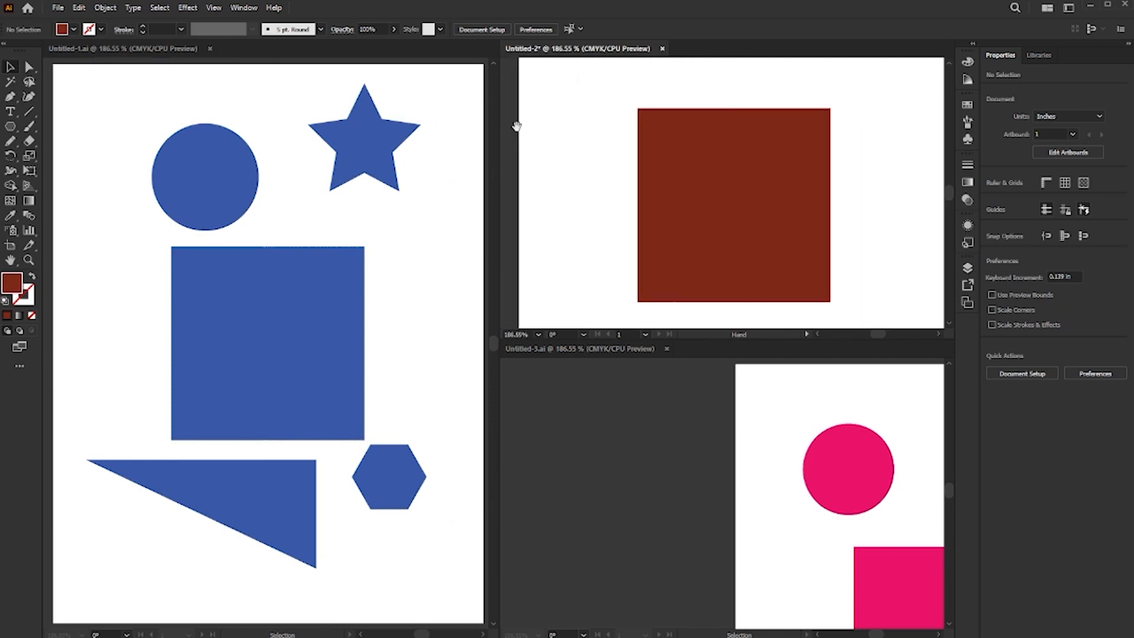
left_click(713, 415)
key("space")
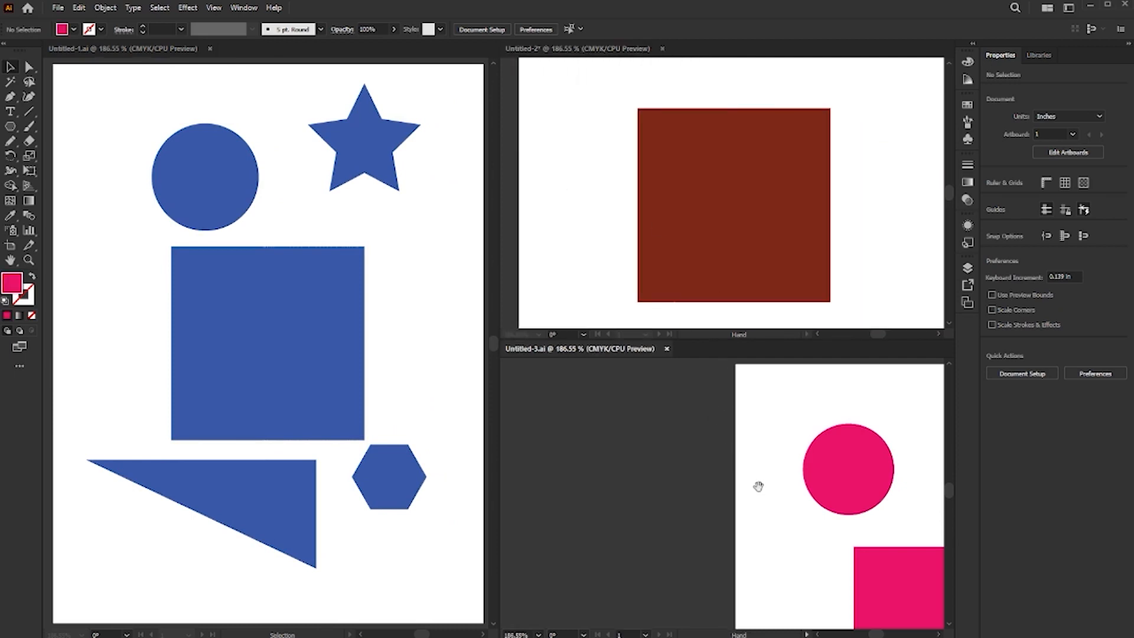
left_click_drag(757, 484, 549, 439)
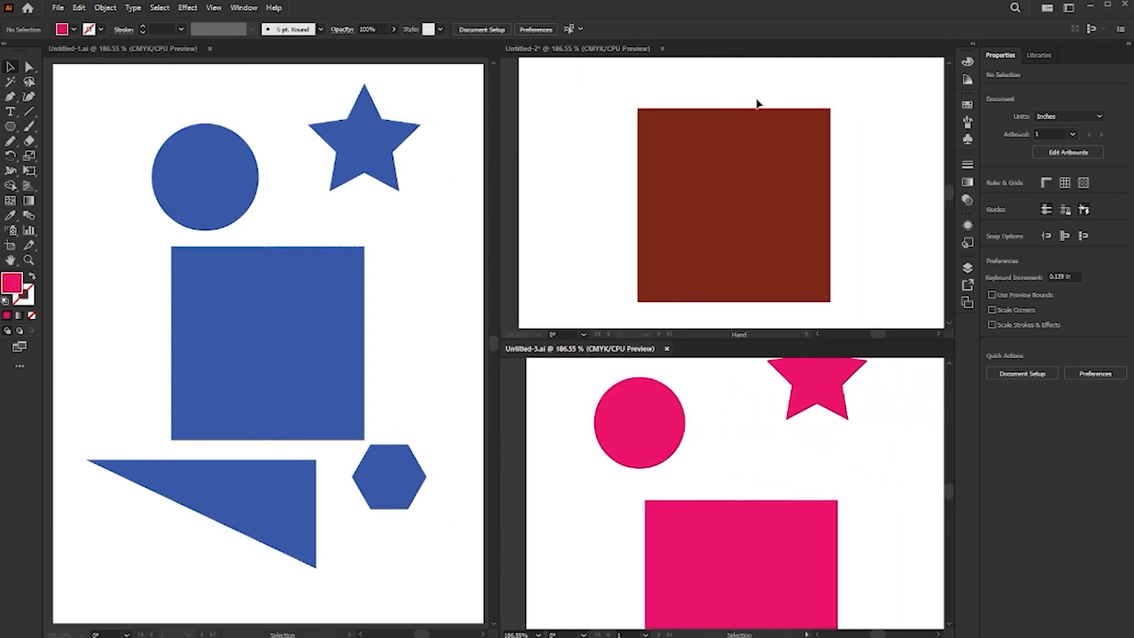
Consolidate the three open documents into one tabbed window and bring Untitled-3's artboard towards the centre of the view
left_click(1050, 10)
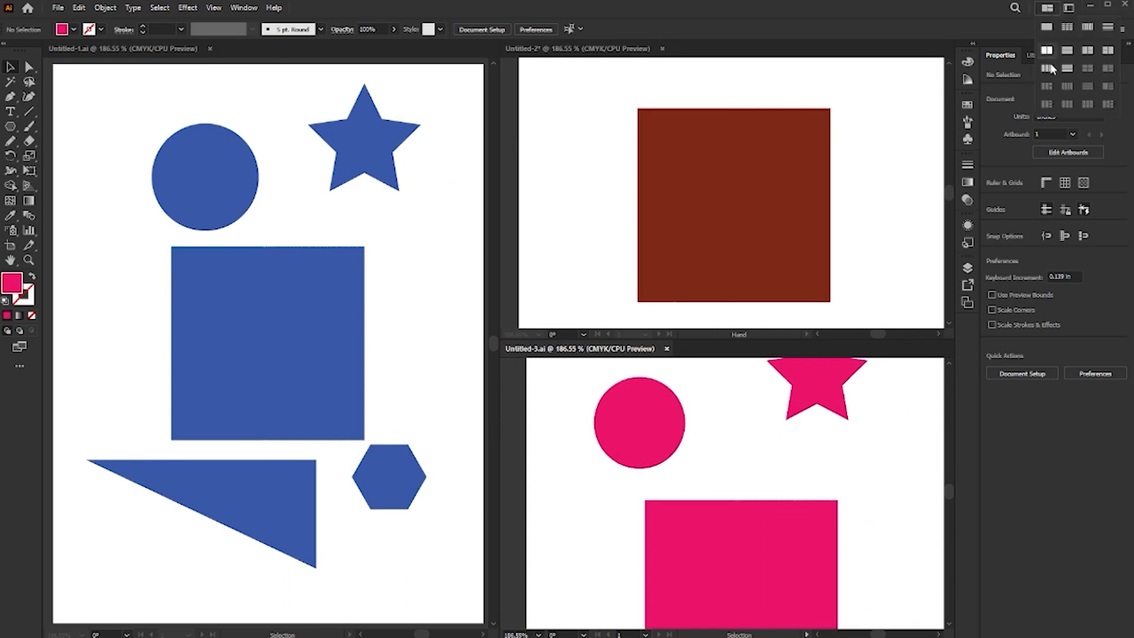
left_click(1087, 70)
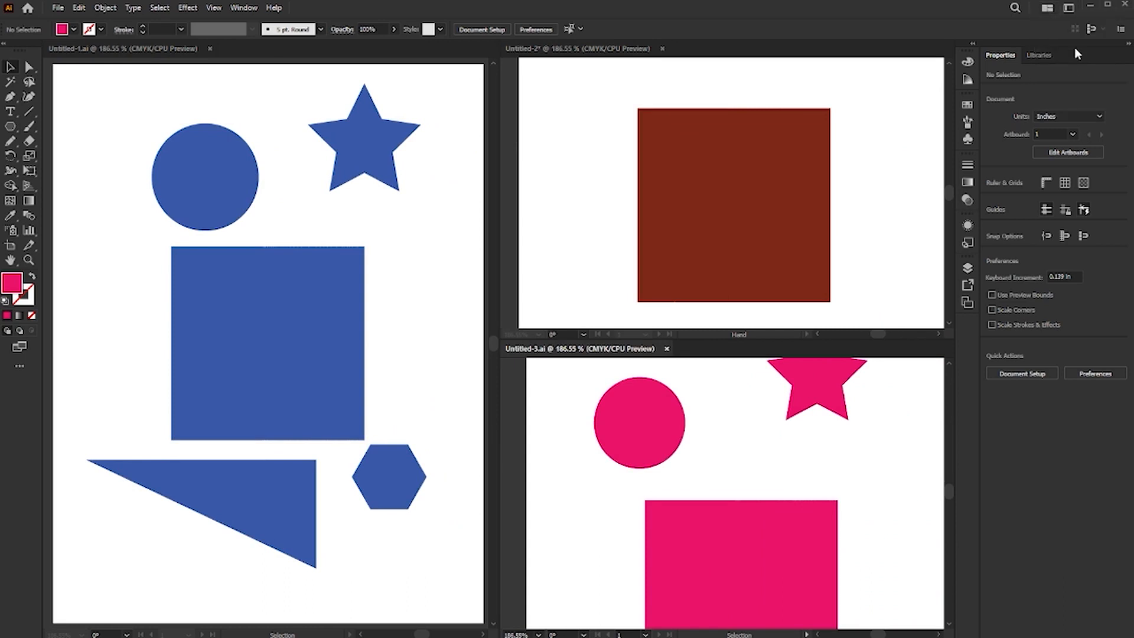
left_click(1049, 12)
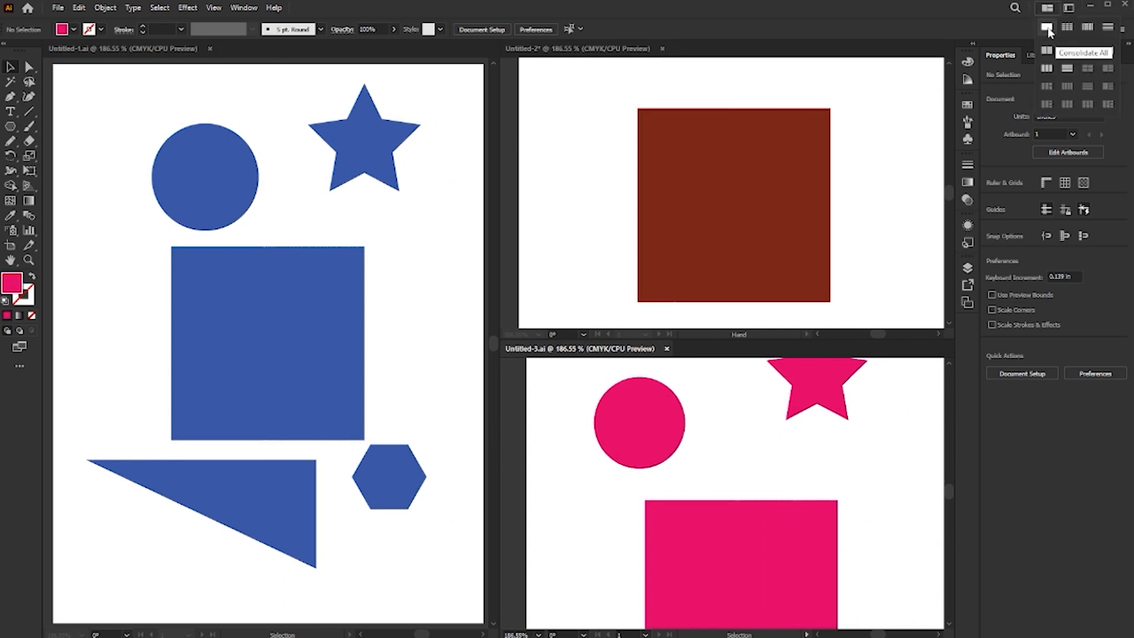
left_click(1052, 31)
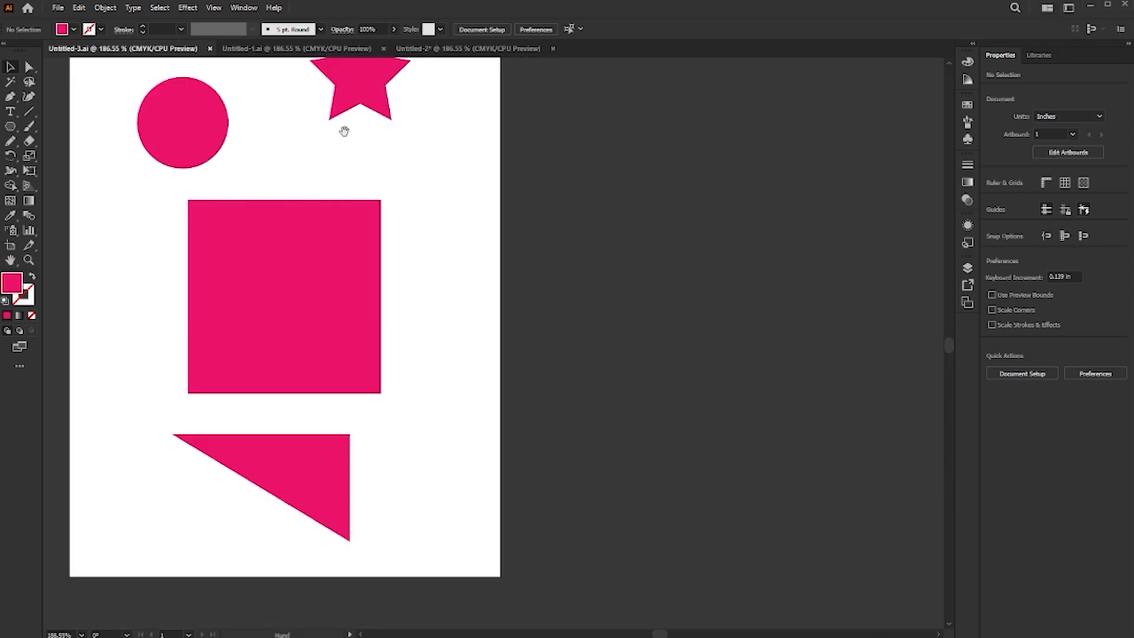
left_click_drag(328, 119, 484, 180)
Close the Untitled-2 document without saving its changes and centre Untitled-1's artboard in the view
left_click(282, 46)
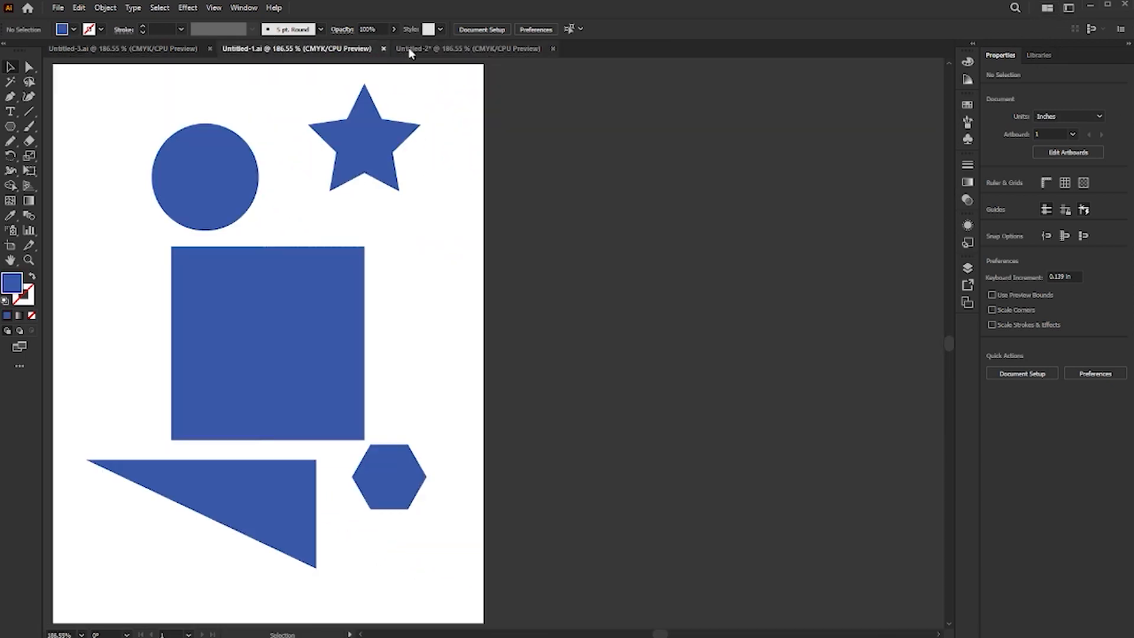
left_click(409, 49)
left_click(553, 49)
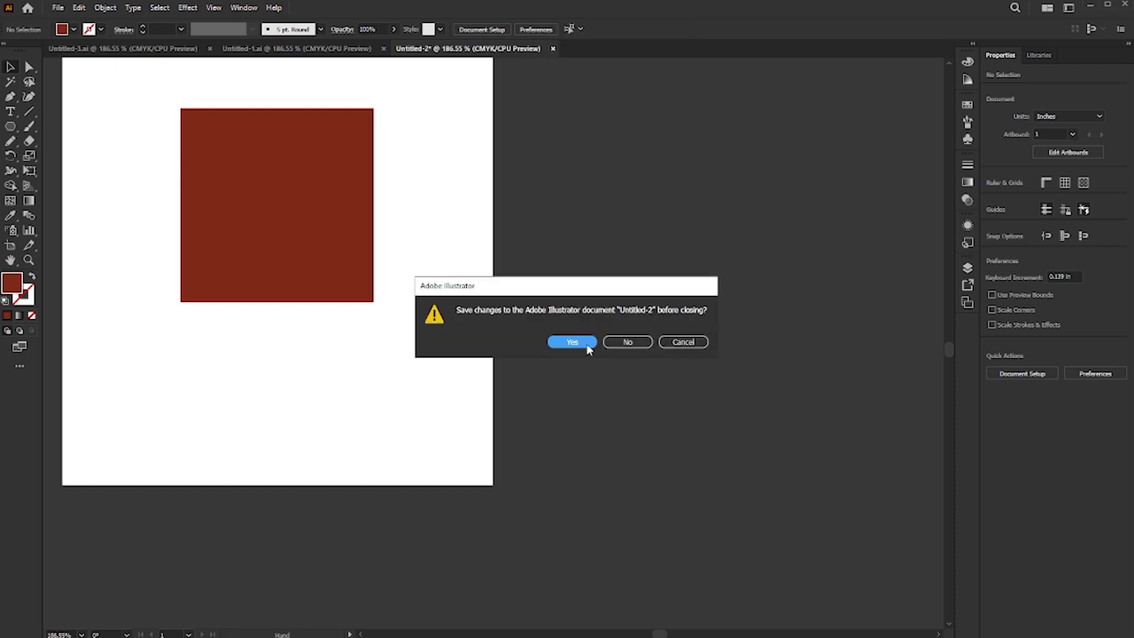
left_click(627, 341)
left_click_drag(538, 255, 724, 259)
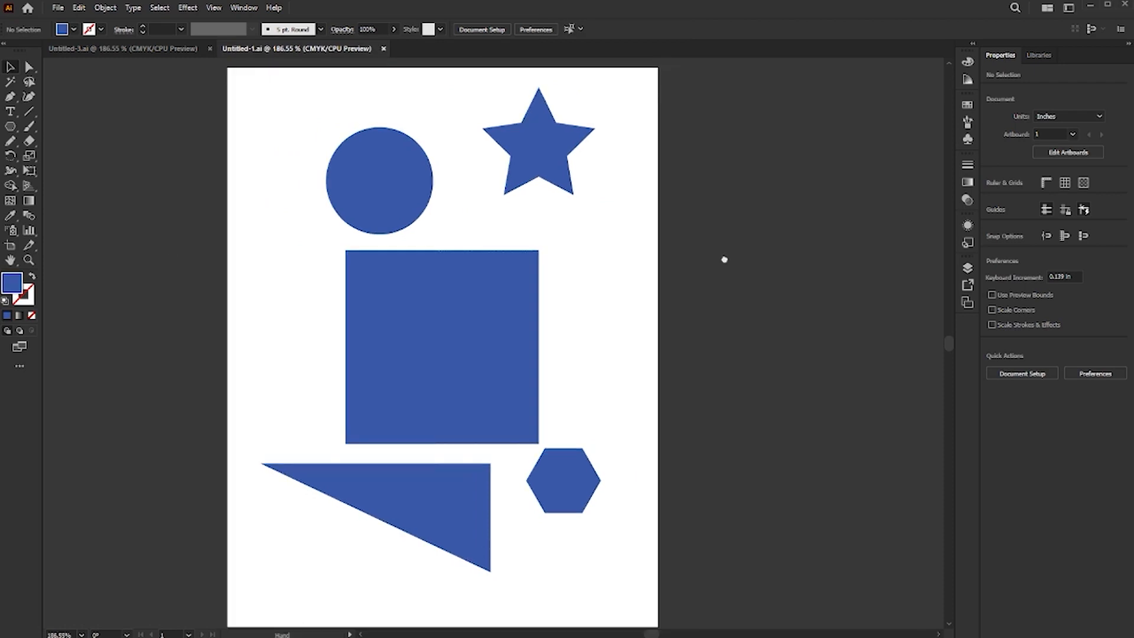